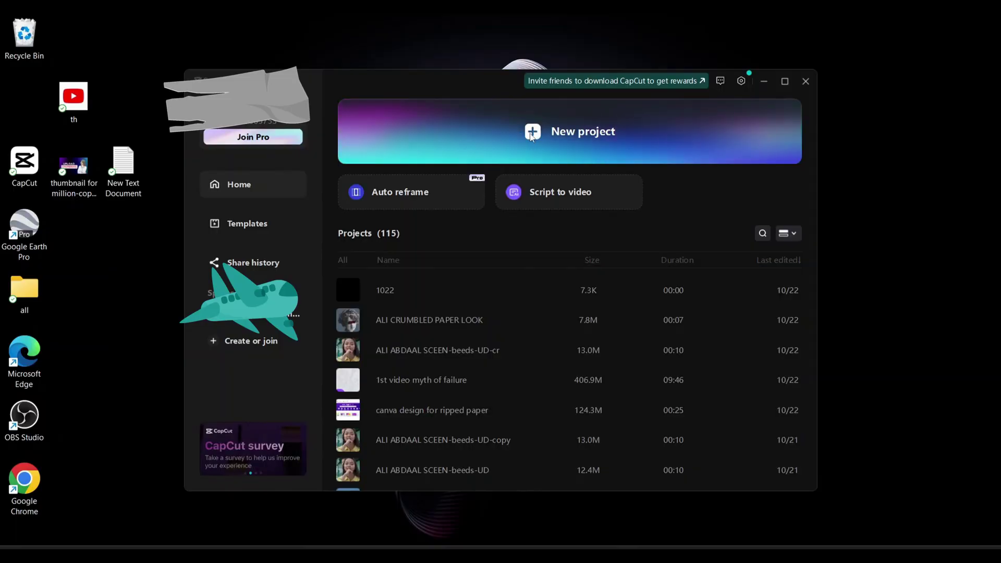
Turn on Free layer by default in Settings > Edit, then close the empty project
left_click(532, 133)
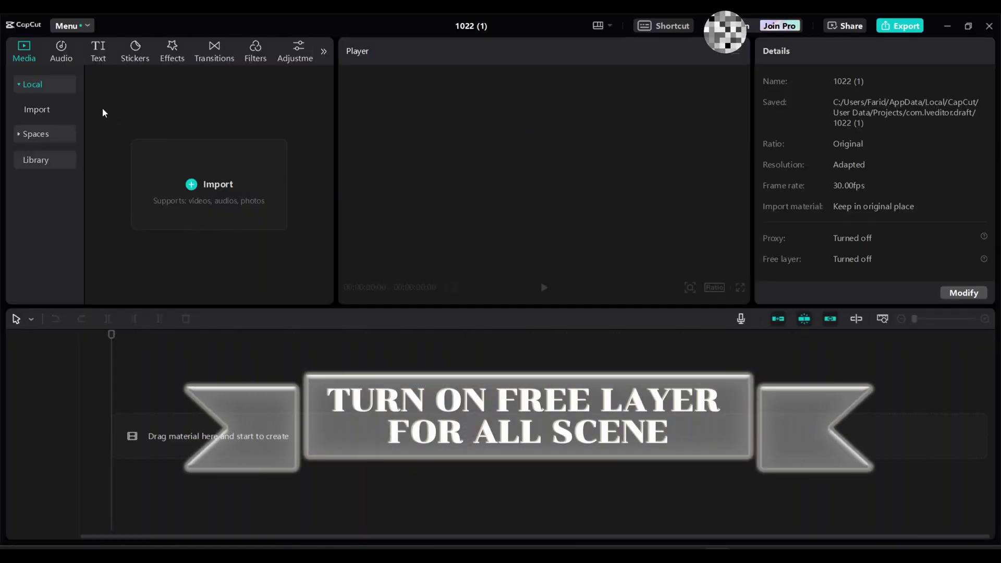
left_click(90, 24)
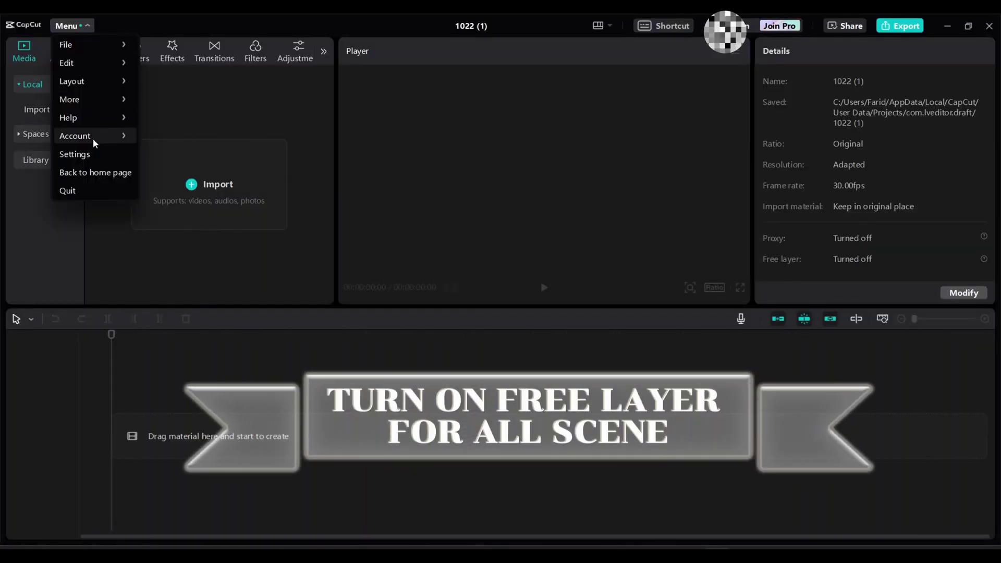
left_click(86, 154)
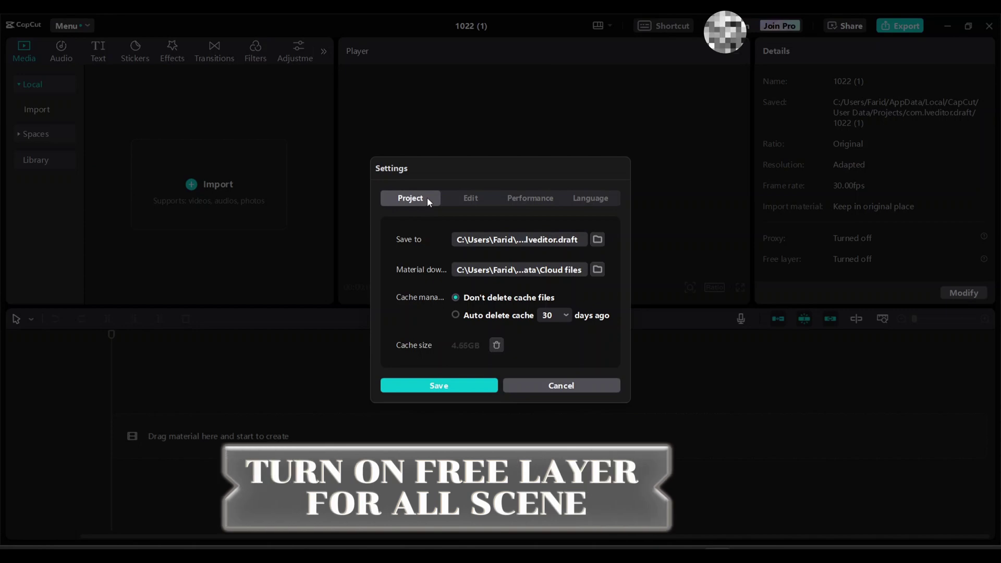
left_click(471, 198)
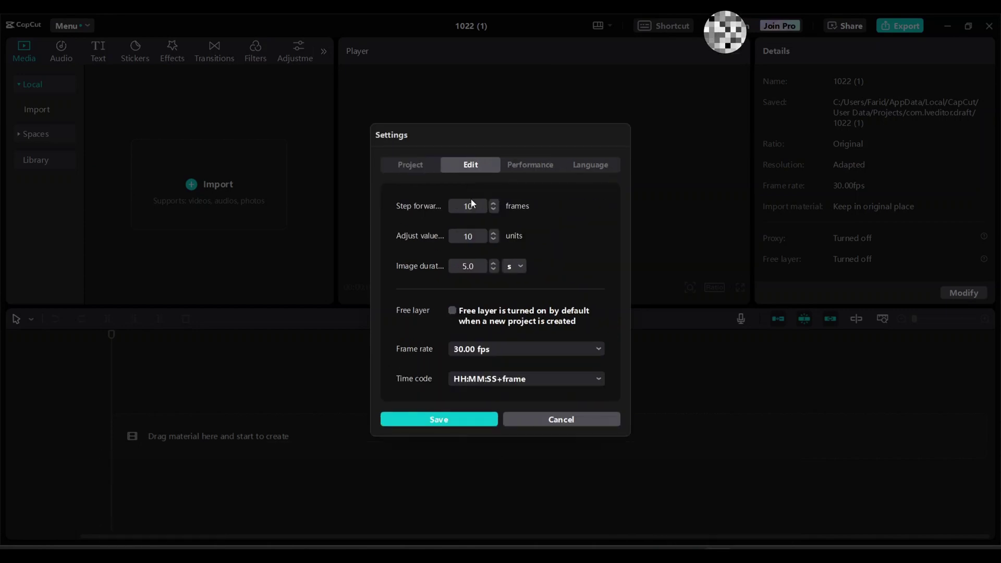
left_click(450, 424)
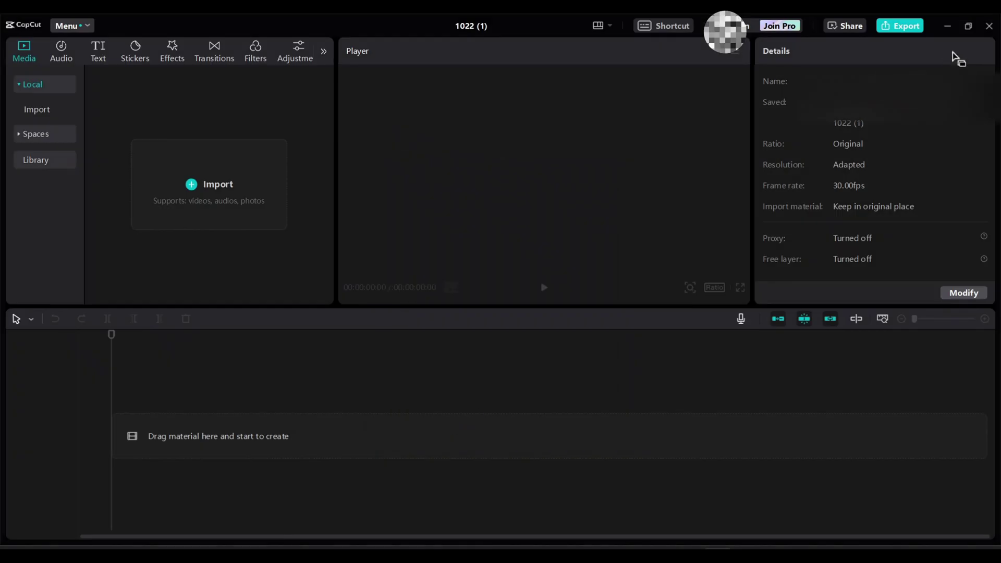
left_click(989, 27)
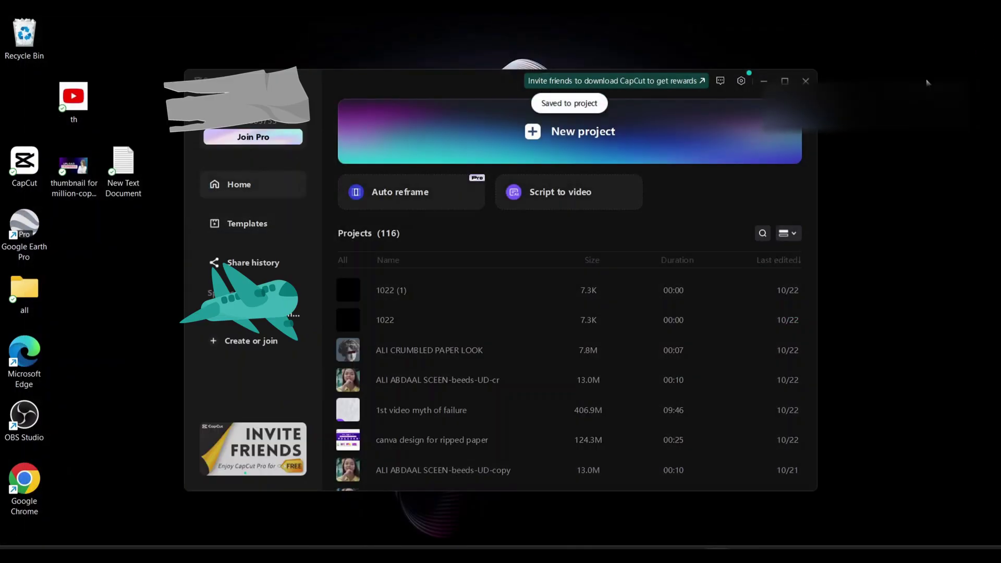
Start a project with the man-in-hat photo, set ratio 9:16, and scale it to about 129%
left_click(534, 131)
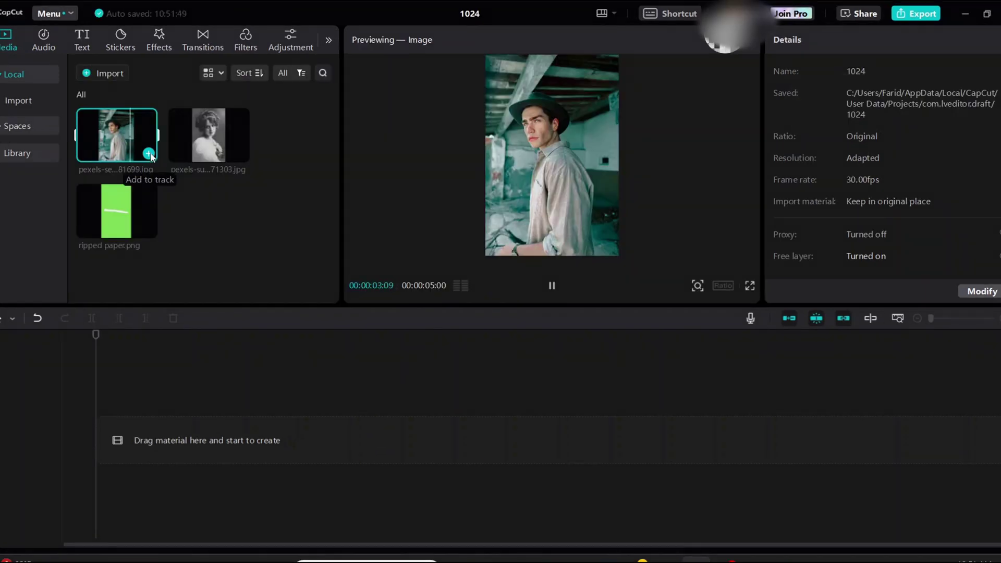
left_click(151, 154)
left_click(723, 285)
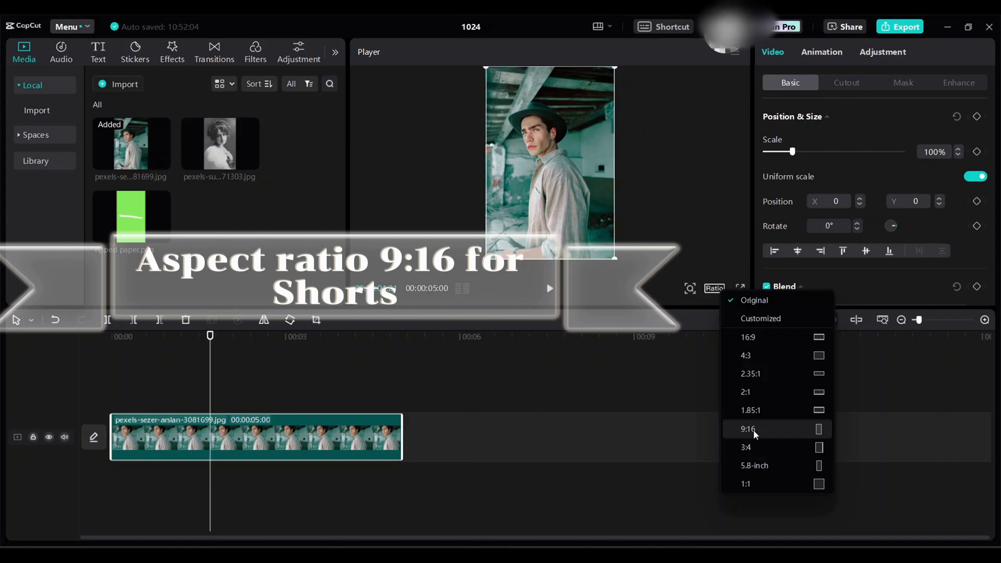
left_click(754, 429)
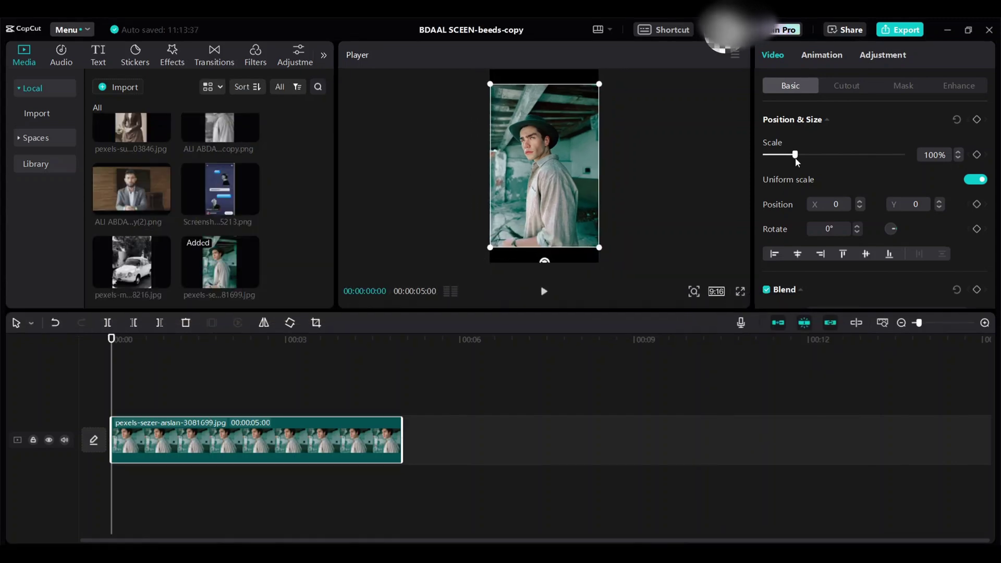
left_click_drag(793, 154, 800, 155)
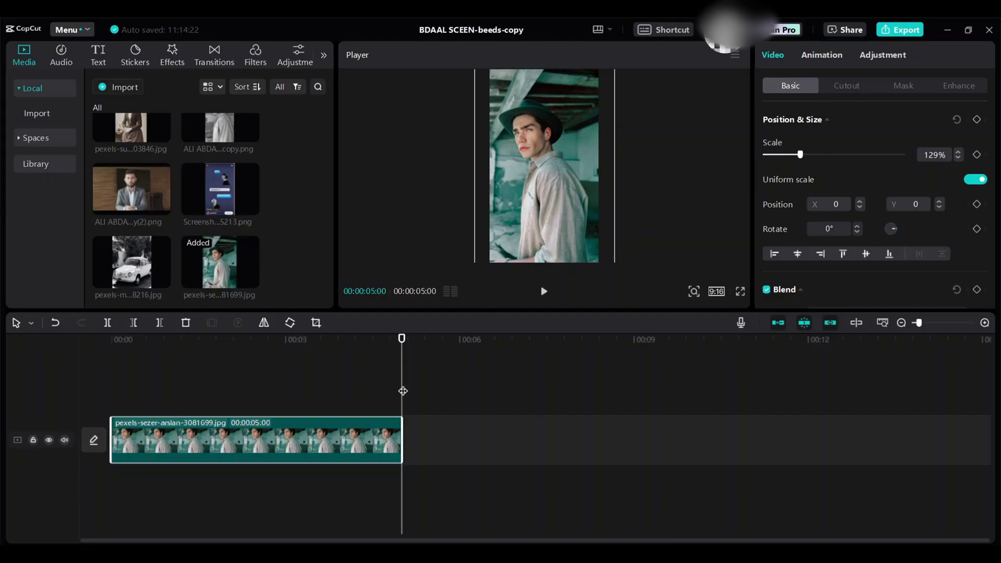
left_click_drag(402, 391, 98, 420)
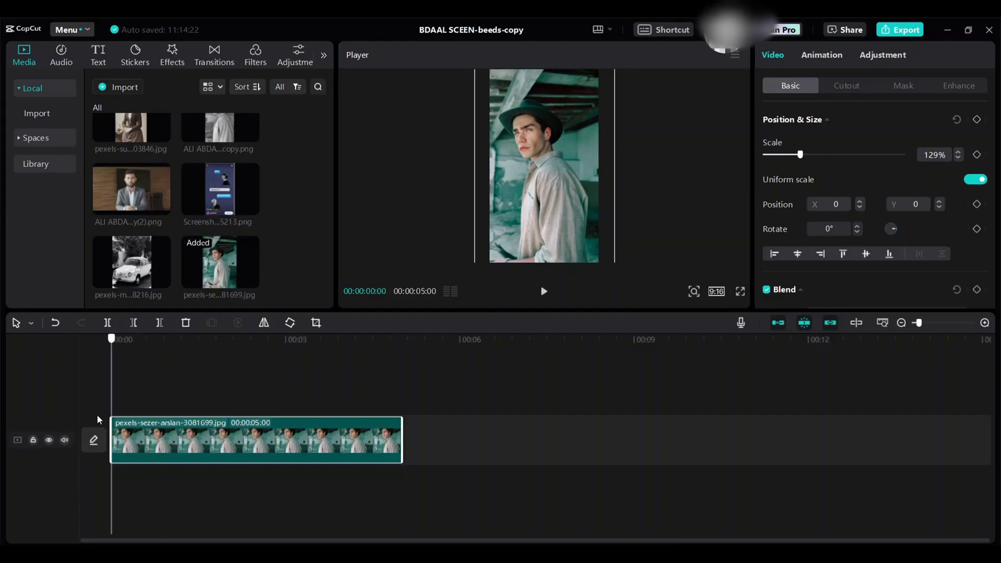
Add the presenter video on a track above the photo, lower it and enlarge it to 187%
scroll(267, 184, "down", 5)
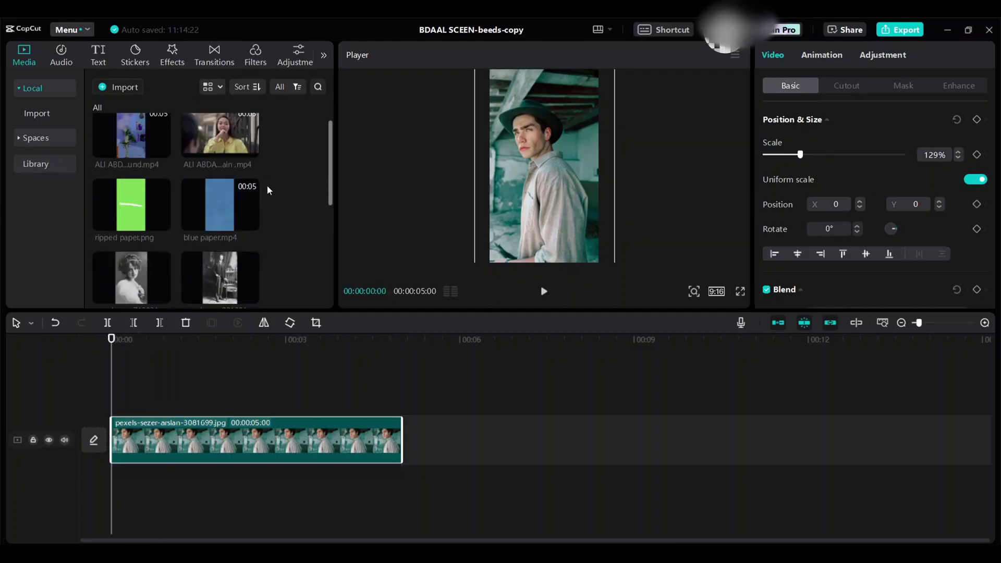
left_click(251, 150)
left_click_drag(183, 443, 183, 401)
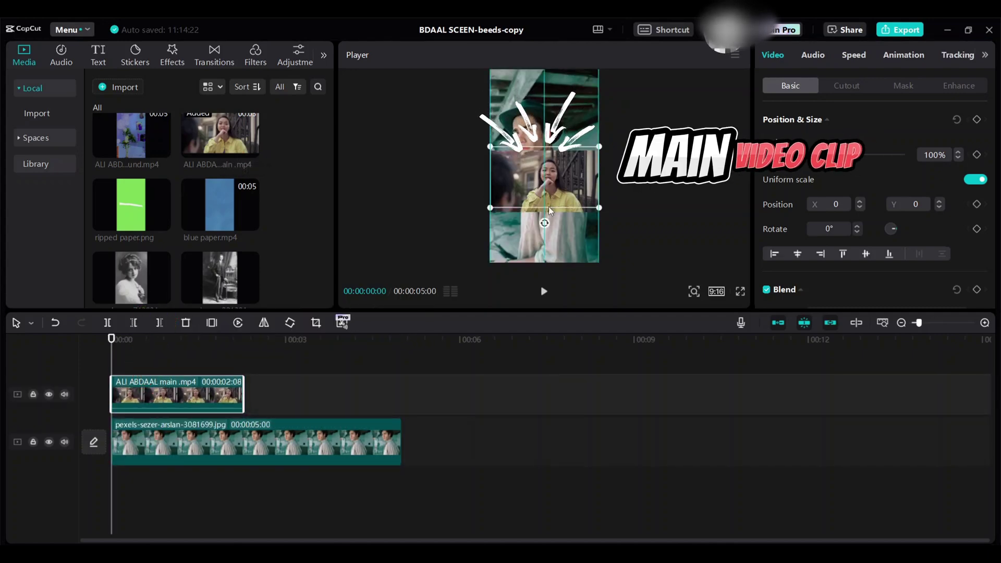
left_click_drag(546, 192, 542, 248)
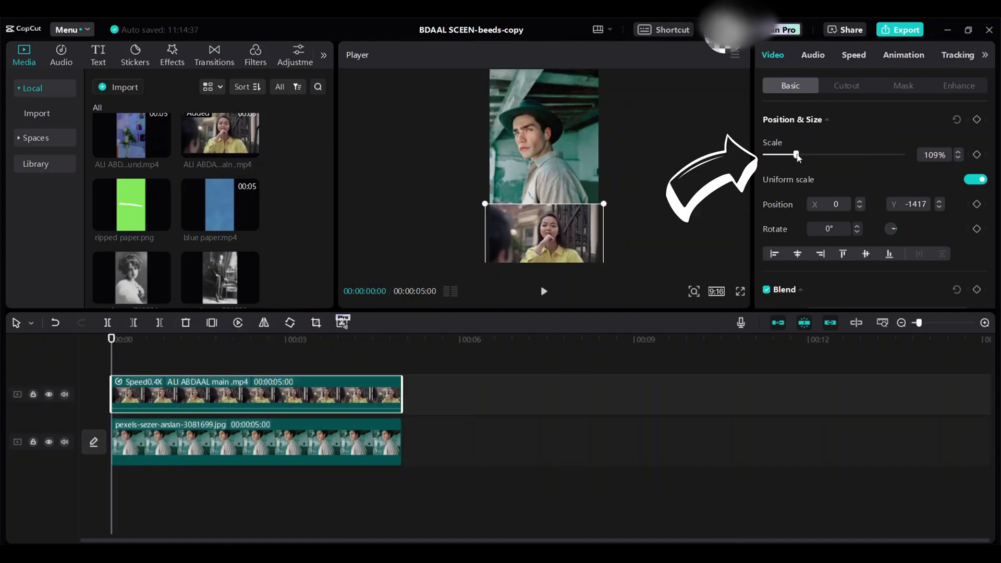
left_click_drag(796, 155, 815, 159)
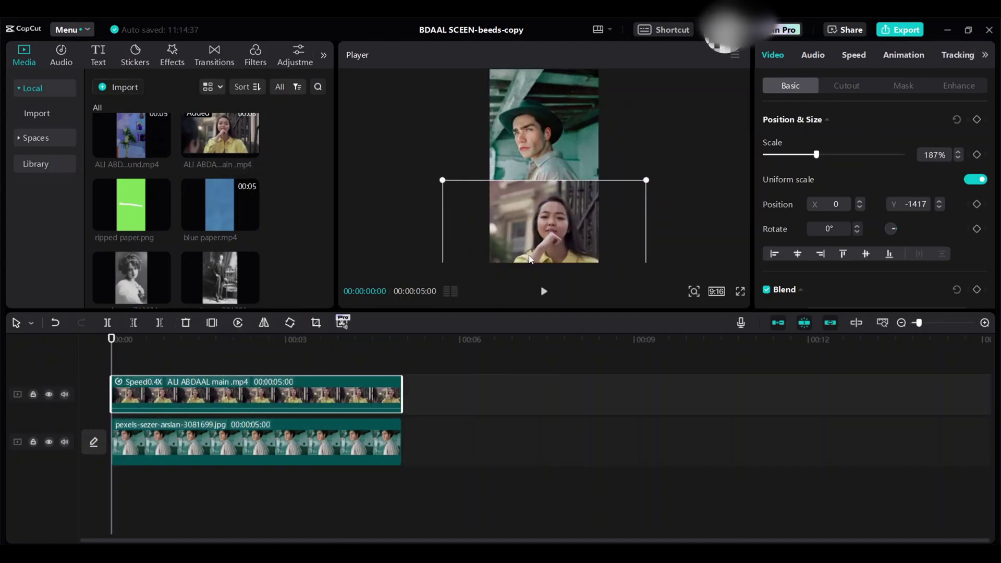
Apply Auto cutout to remove the presenter video's background
left_click(849, 87)
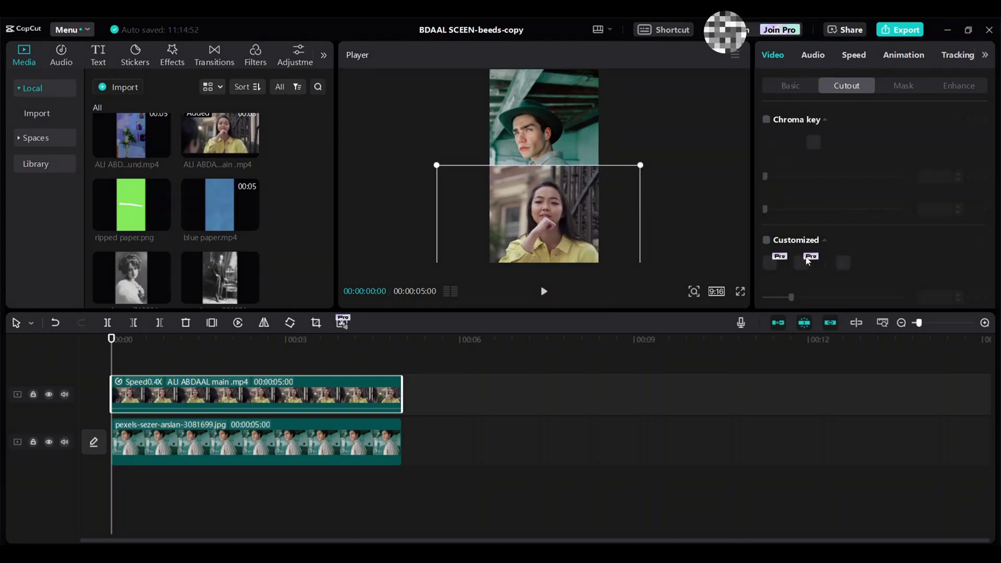
scroll(849, 241, "down", 3)
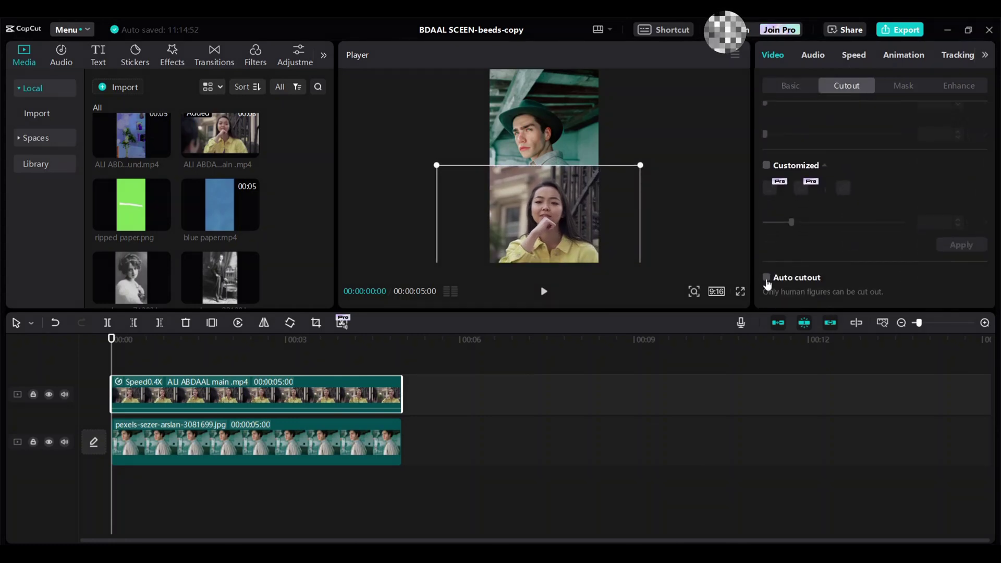
left_click(766, 277)
left_click(119, 368)
left_click_drag(118, 370, 111, 370)
Move the presenter cutout up in the frame and enlarge it to 302%
left_click(805, 86)
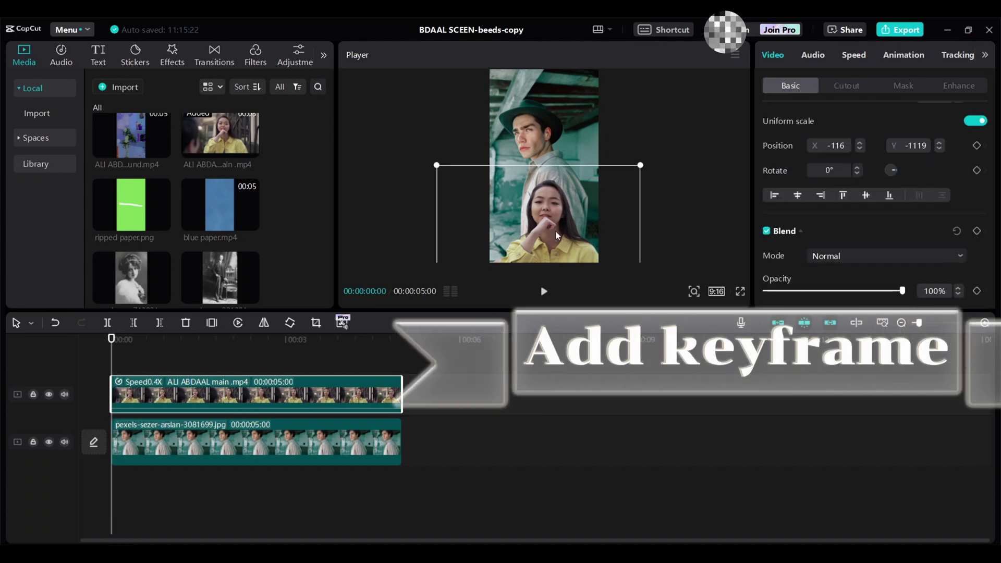
left_click_drag(555, 230, 553, 180)
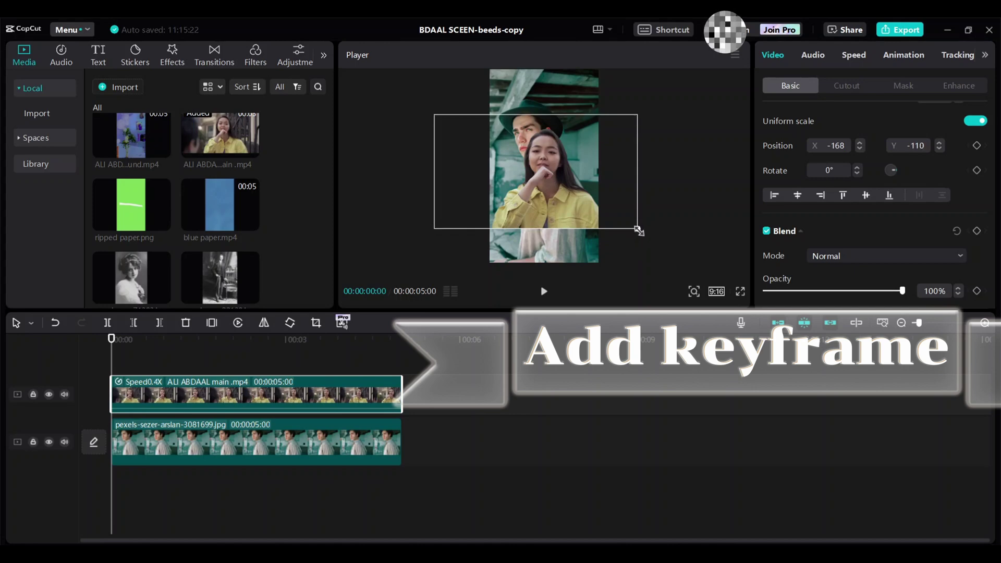
left_click_drag(639, 231, 648, 259)
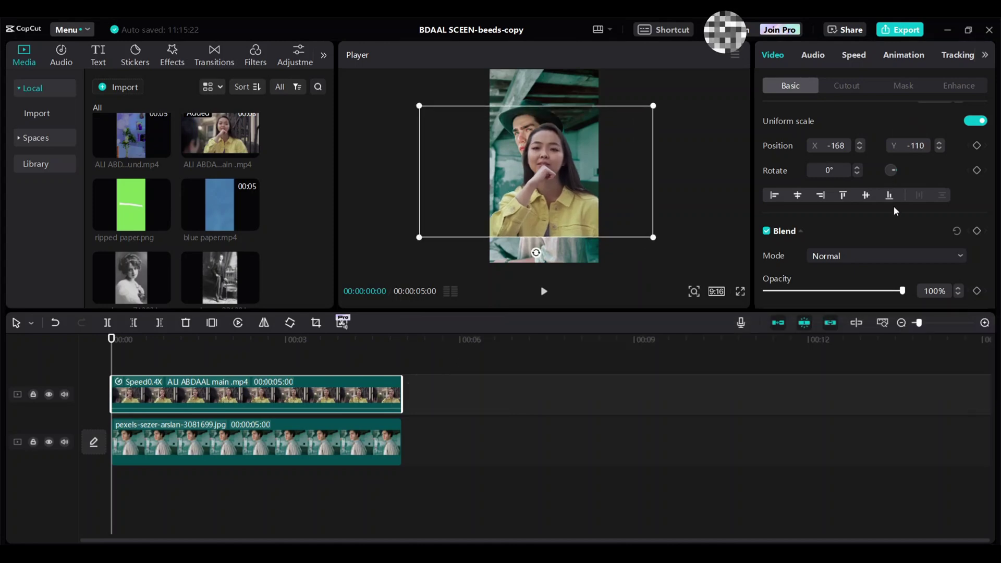
scroll(894, 205, "up", 2)
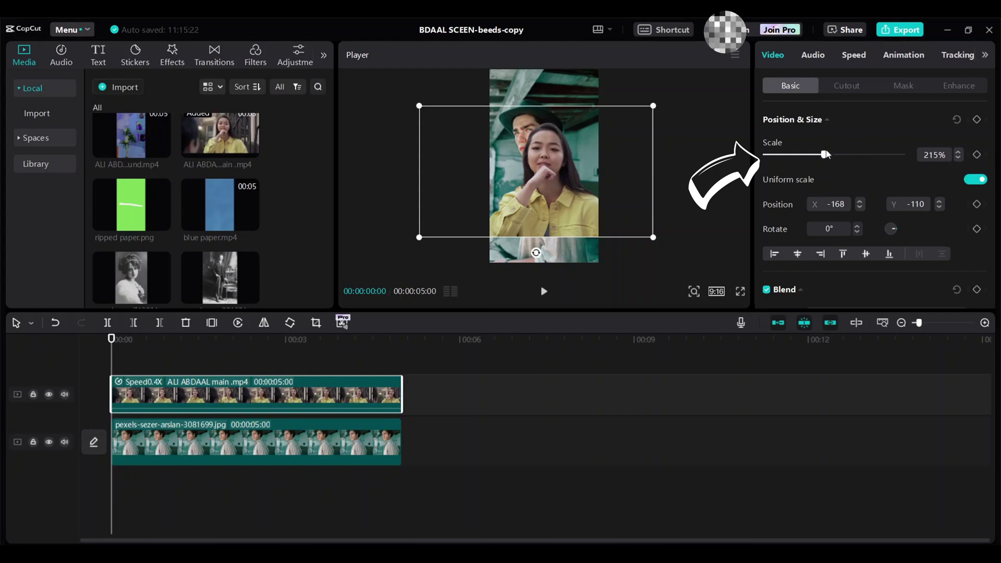
left_click_drag(827, 156, 849, 156)
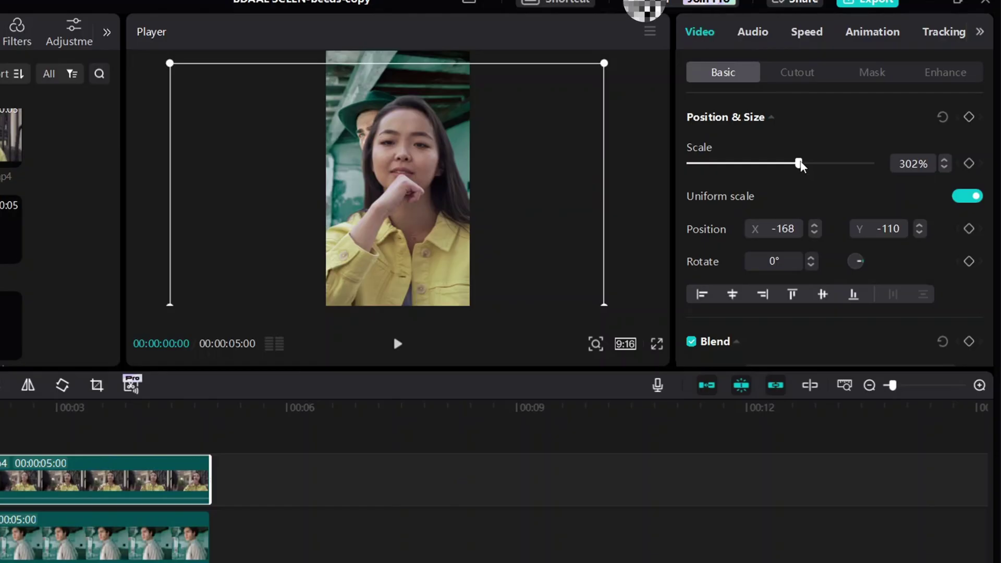
Keyframe the presenter's scale and position at 0s, 2:23 and 4:11 so it shrinks and slides down
left_click(969, 164)
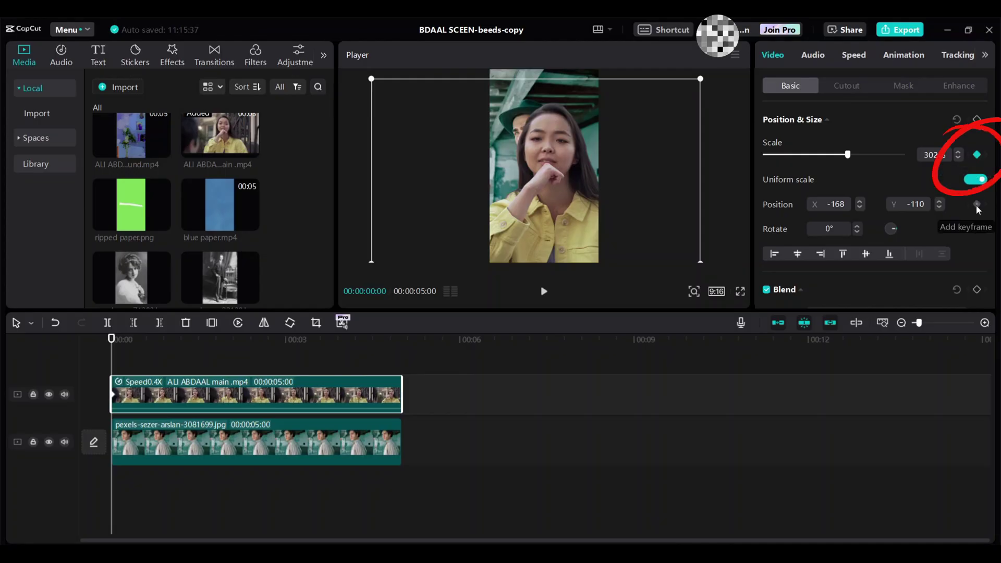
left_click(977, 206)
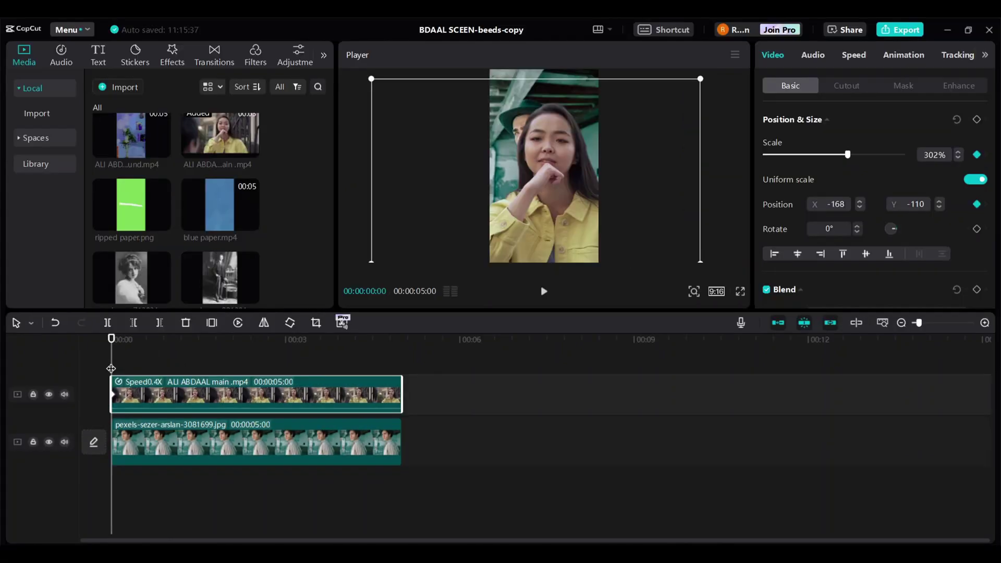
left_click_drag(156, 364, 274, 375)
left_click_drag(195, 376, 271, 376)
left_click_drag(566, 189, 560, 214)
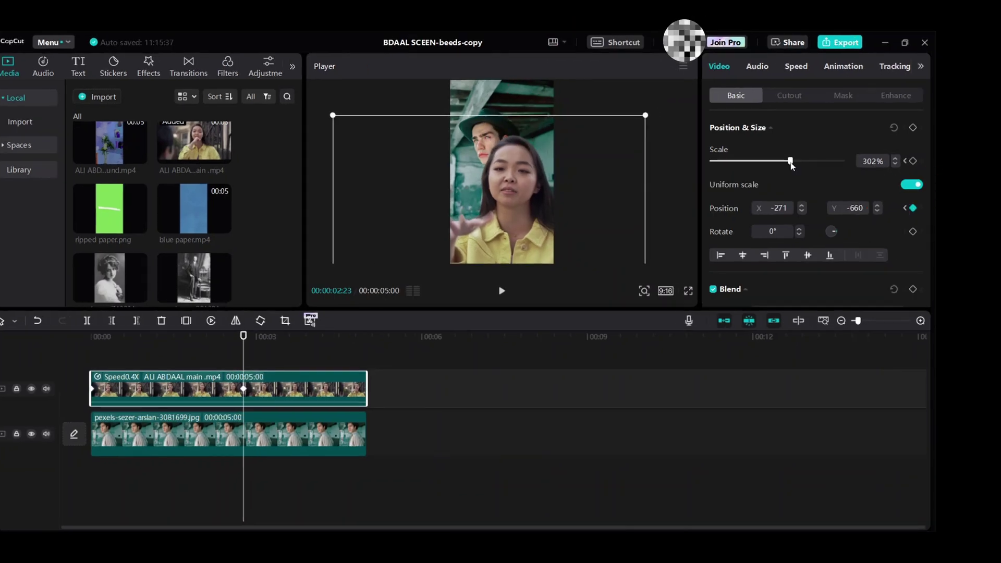
left_click_drag(791, 164, 780, 181)
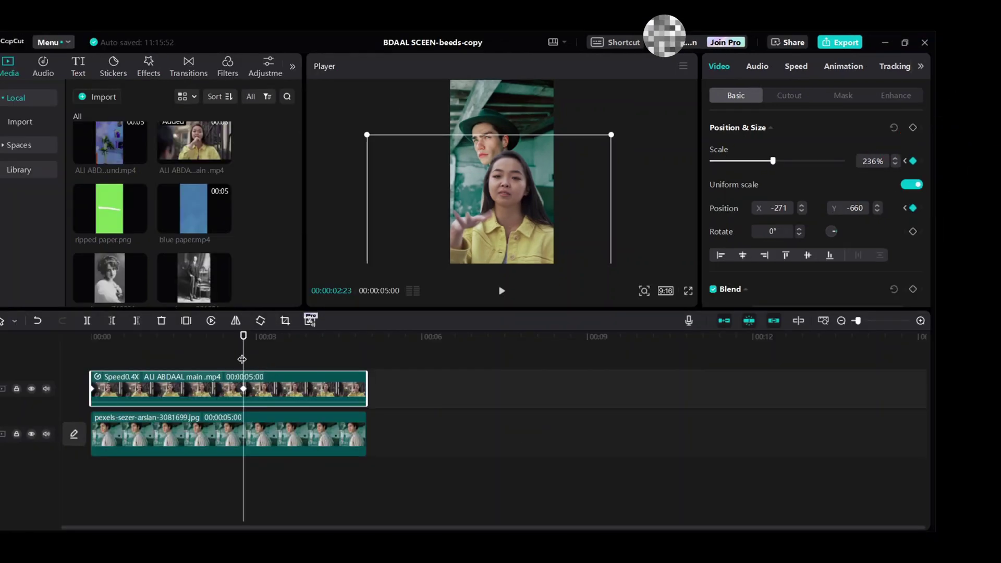
left_click_drag(241, 360, 331, 366)
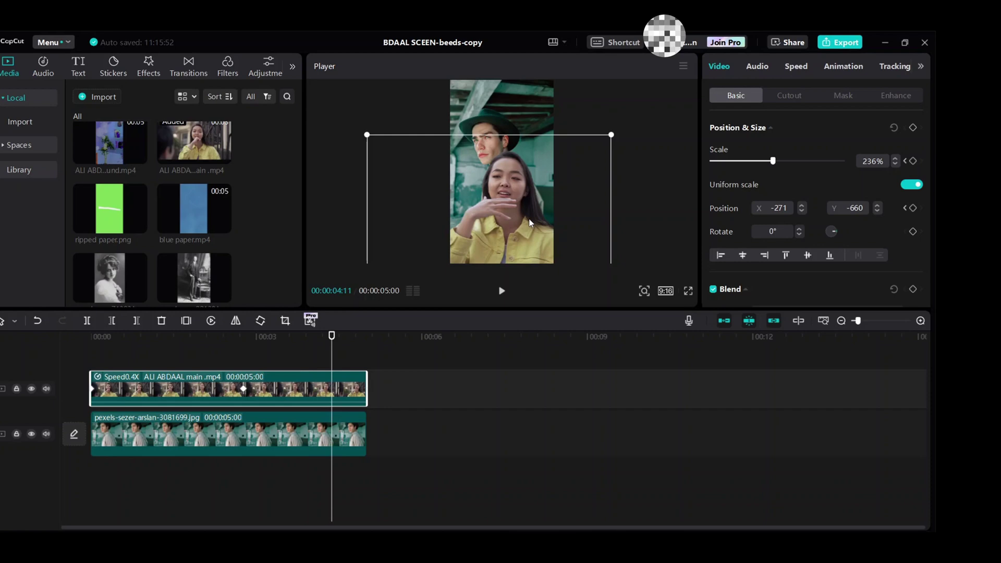
left_click_drag(529, 226, 530, 290)
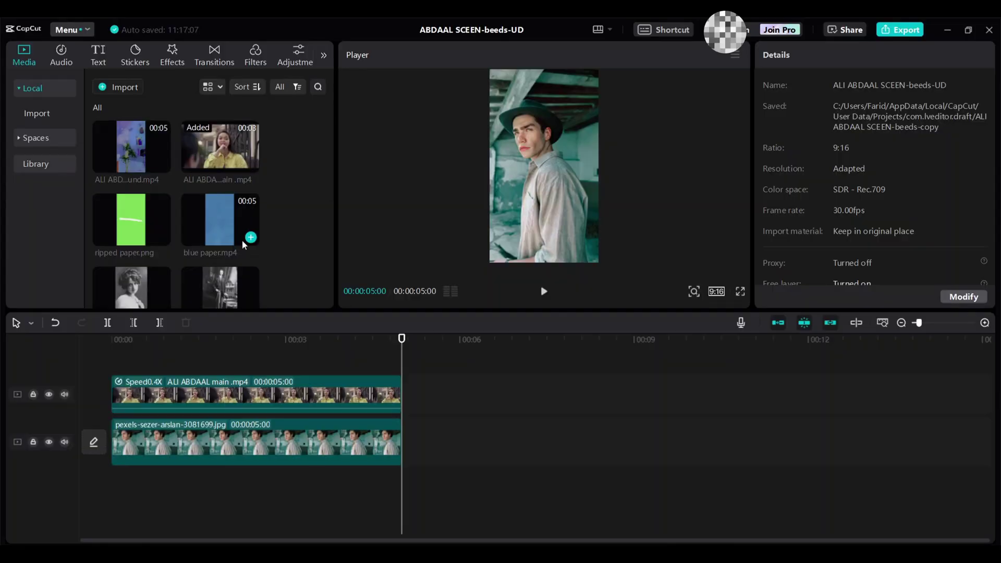
Add the blue paper clip and the suited man image at the first scene's end, placed above at frame bottom
left_click(251, 245)
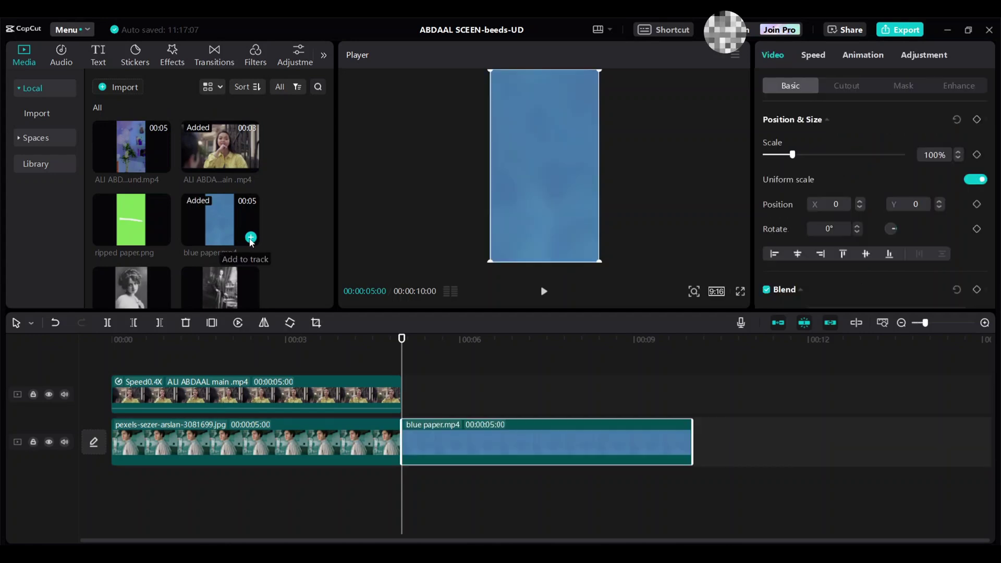
left_click(395, 360)
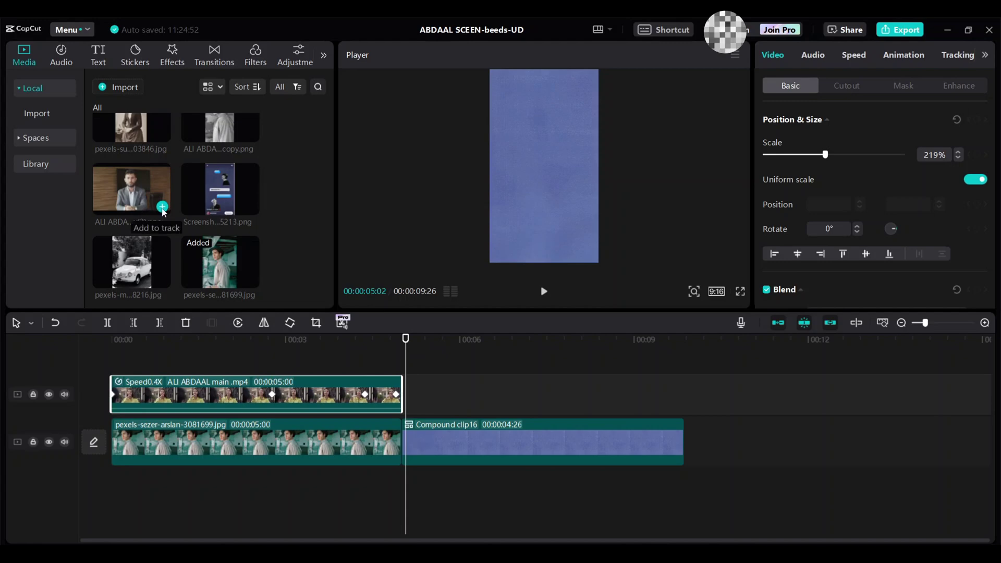
left_click(162, 207)
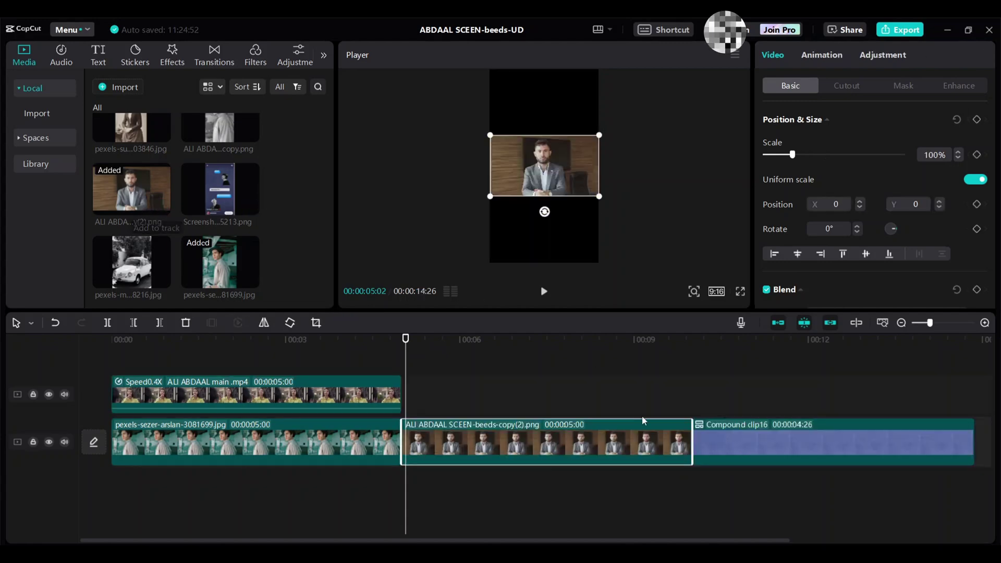
left_click_drag(593, 449, 586, 405)
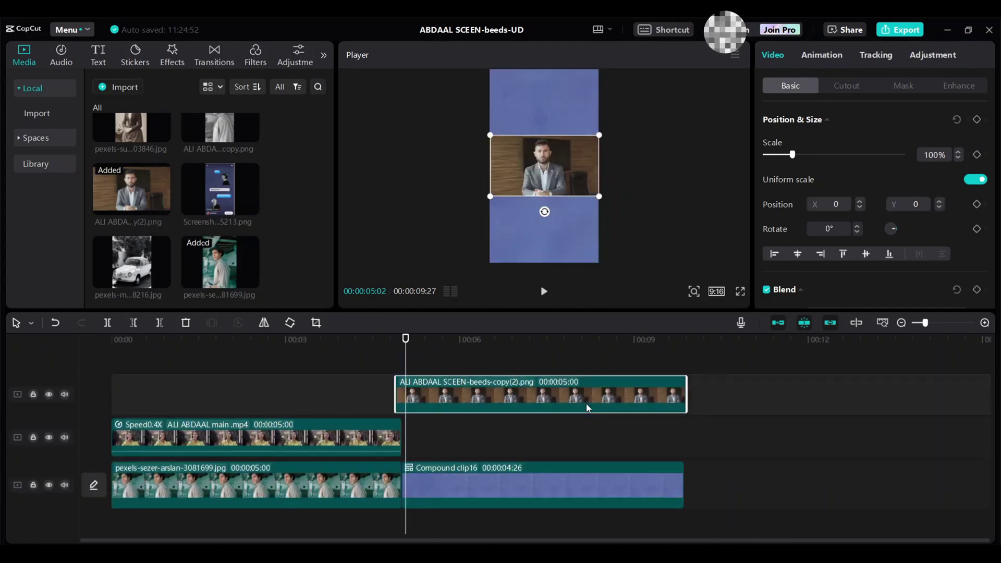
left_click_drag(553, 173, 556, 238)
left_click_drag(498, 395, 501, 448)
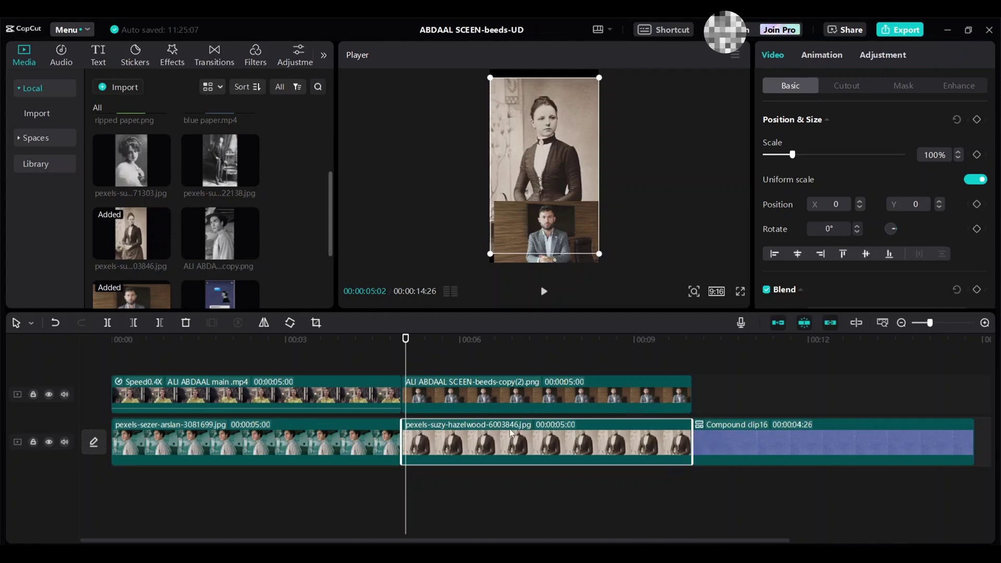
Move the vintage woman portrait to the top track, shrink it to 49% and raise it
left_click_drag(514, 446, 512, 365)
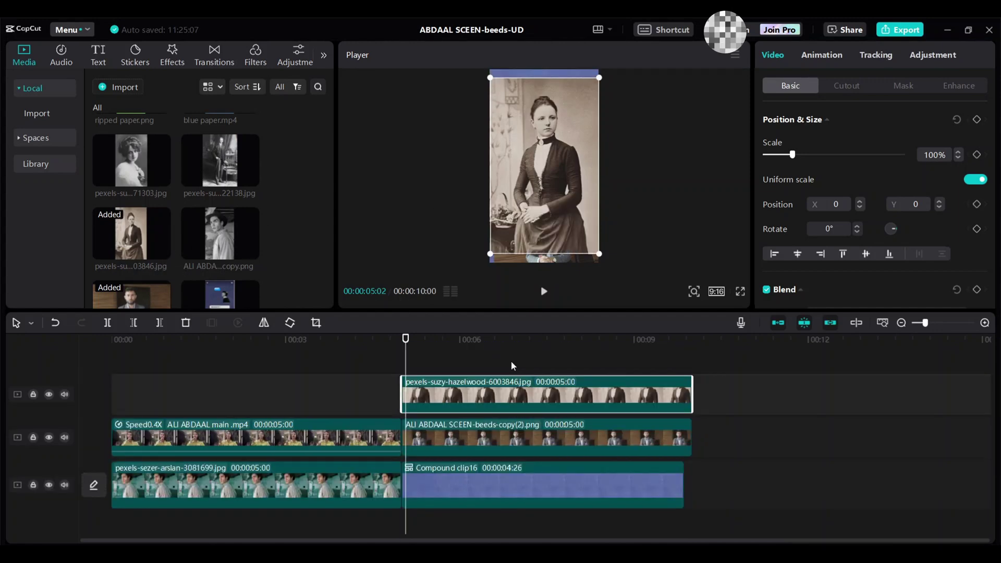
left_click_drag(793, 157, 778, 161)
left_click_drag(552, 188, 551, 156)
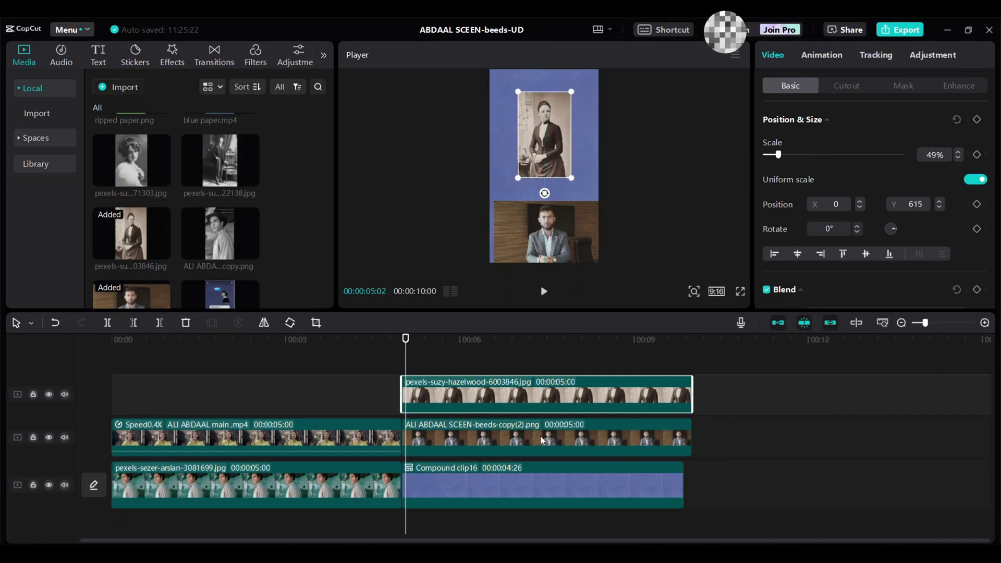
Apply Auto cutout to both the man's photo and the woman's portrait
left_click(540, 436)
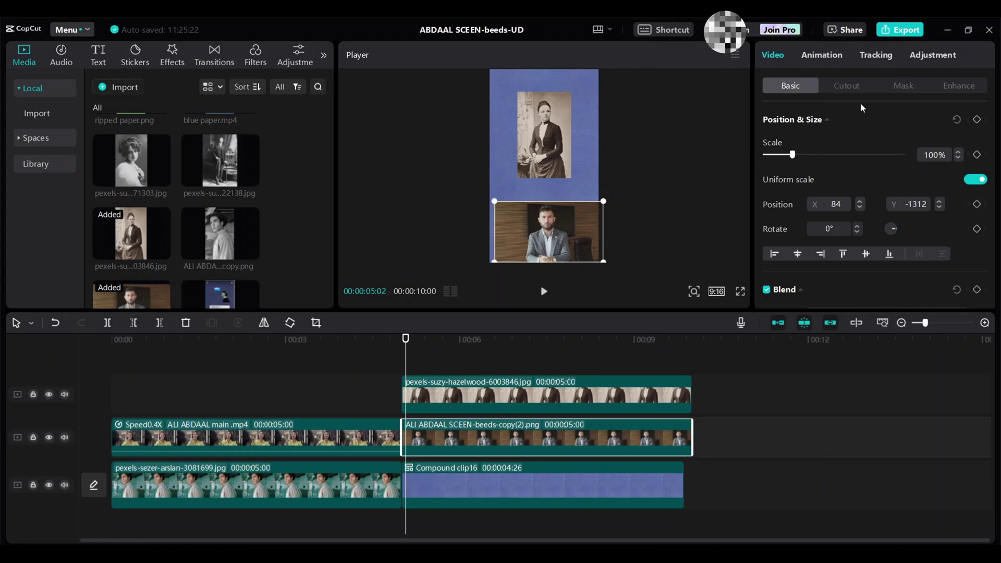
left_click(861, 89)
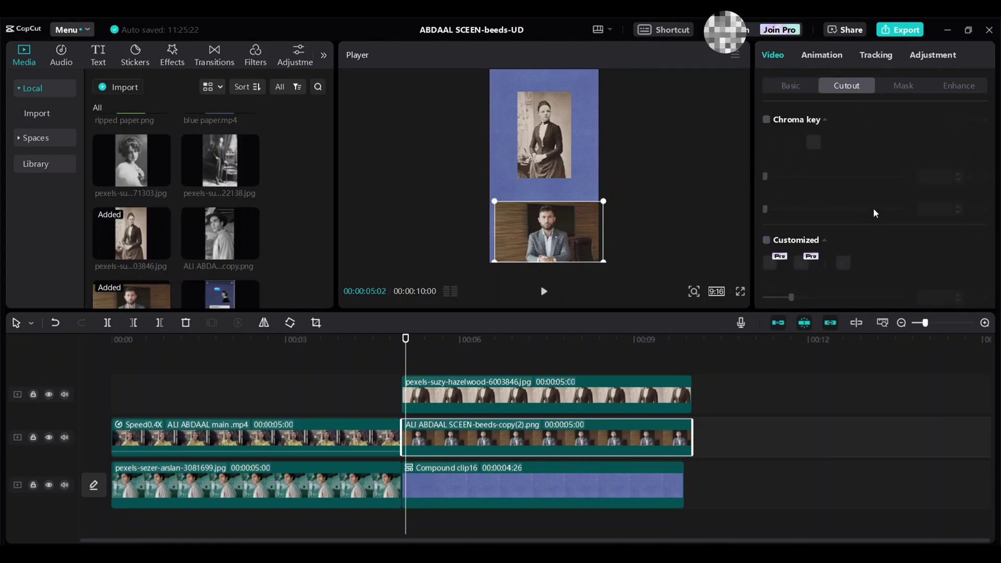
scroll(874, 211, "down", 3)
left_click(768, 285)
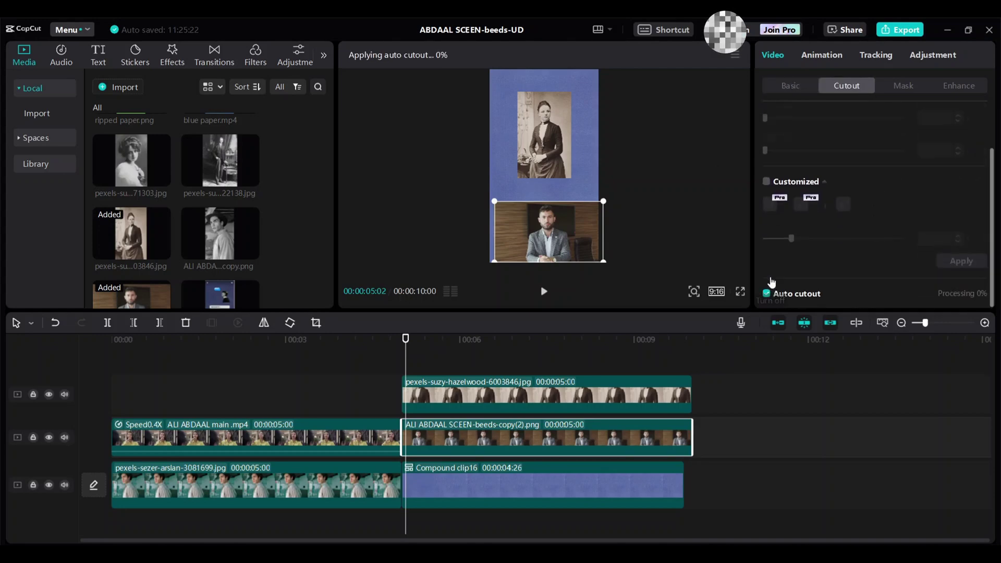
left_click(419, 398)
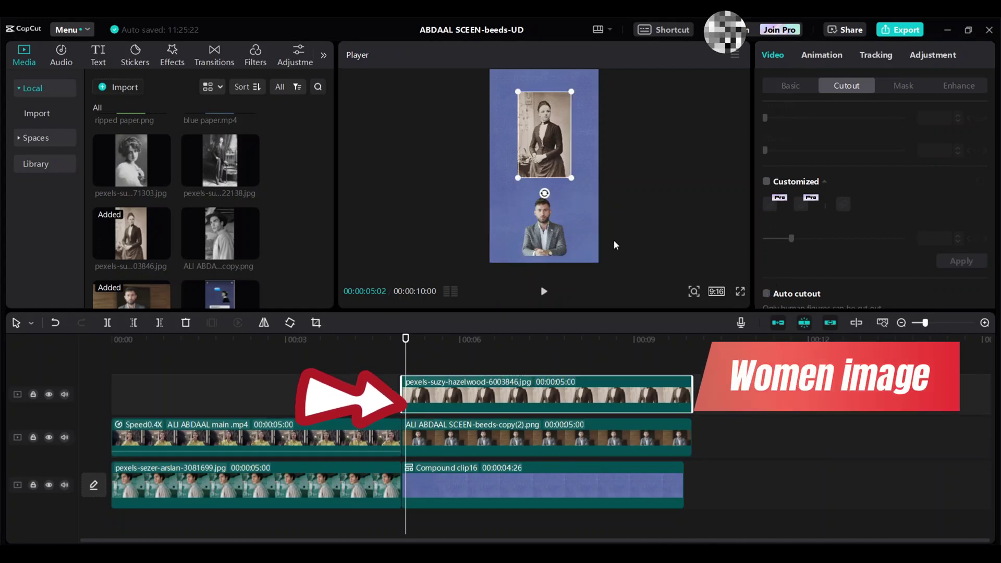
scroll(812, 238, "down", 1)
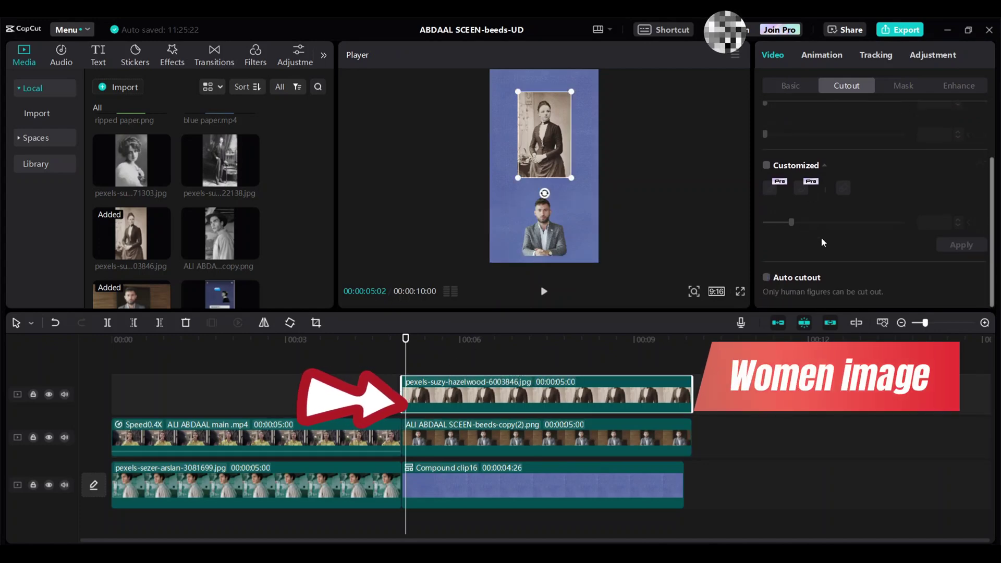
left_click(768, 279)
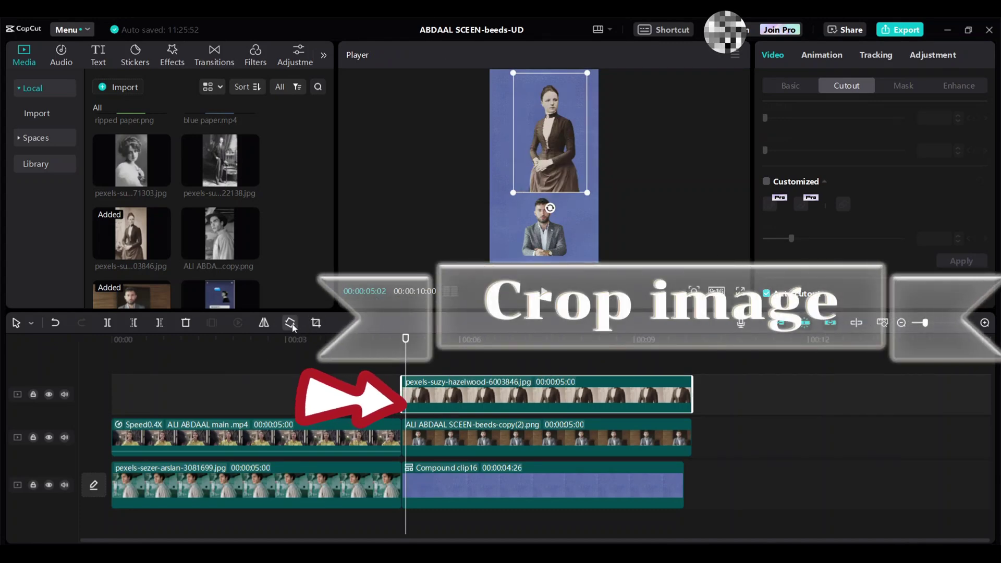
Crop the woman's portrait to her upper body
left_click(316, 323)
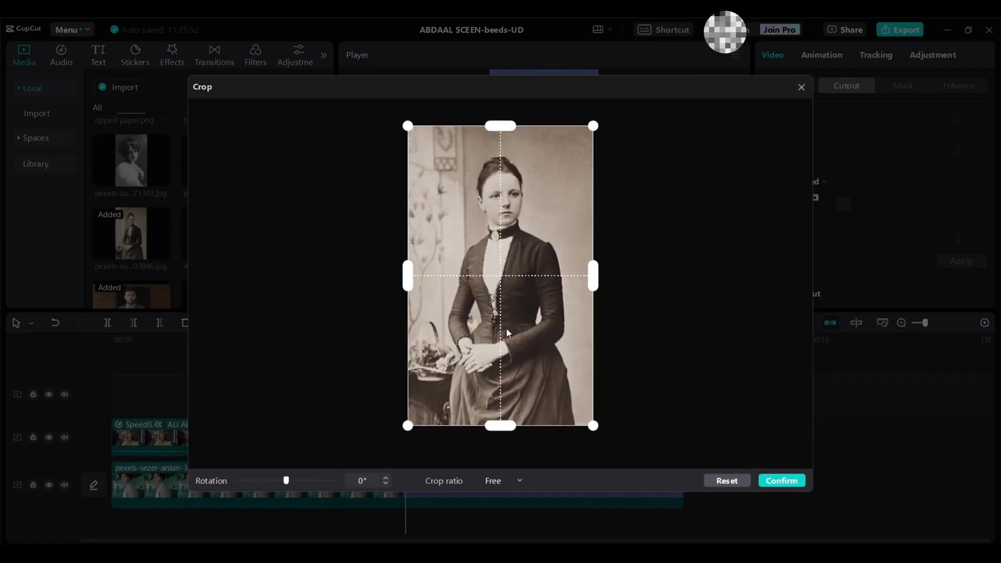
left_click_drag(504, 426, 532, 290)
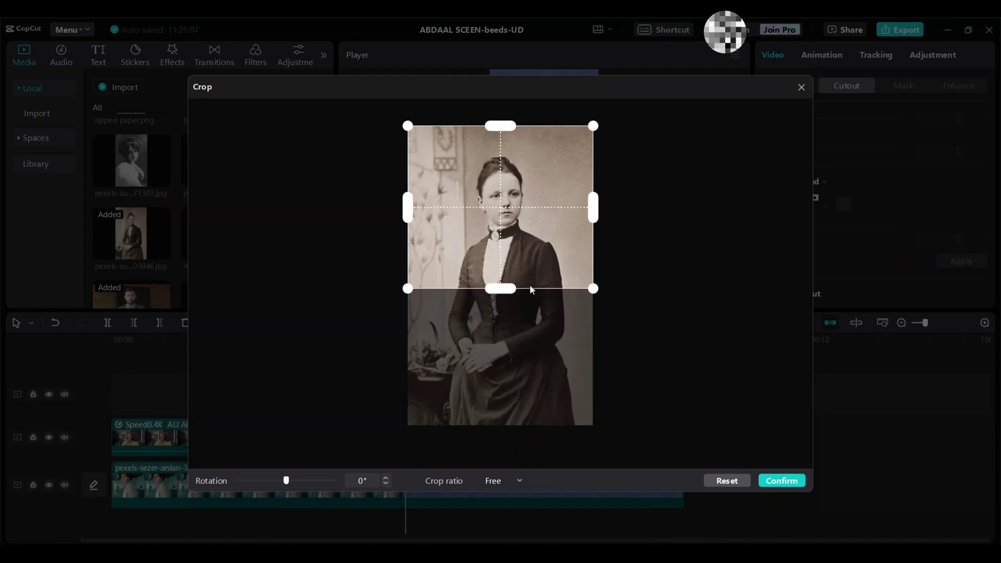
left_click(780, 480)
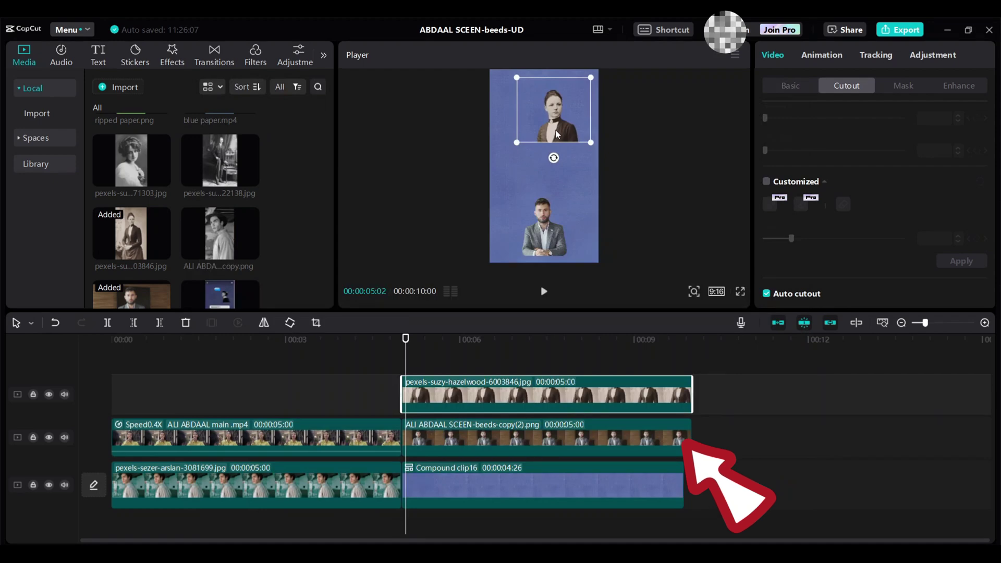
Desaturate the man's photo to Saturation -50
left_click(544, 224)
left_click_drag(834, 204, 744, 217)
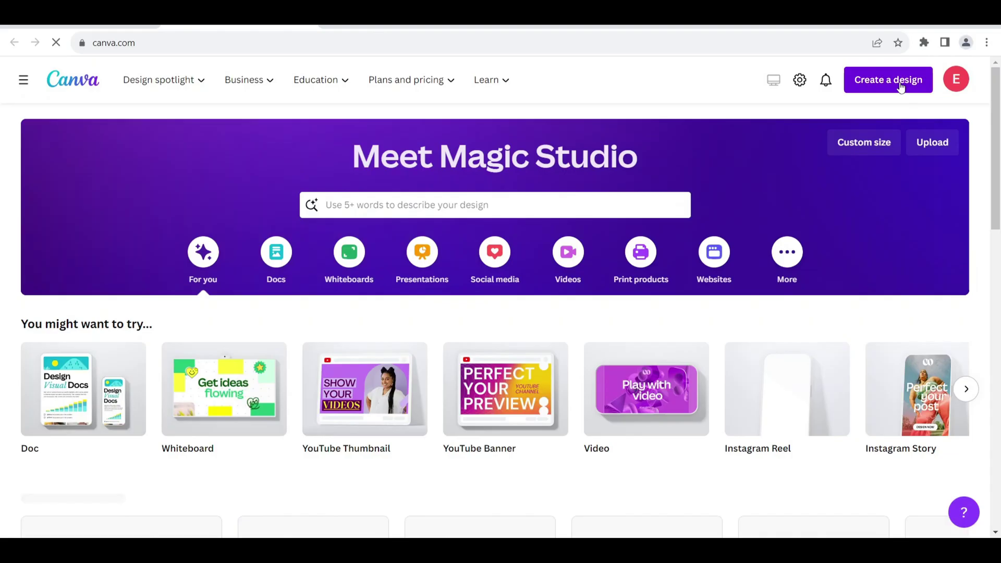
left_click(901, 85)
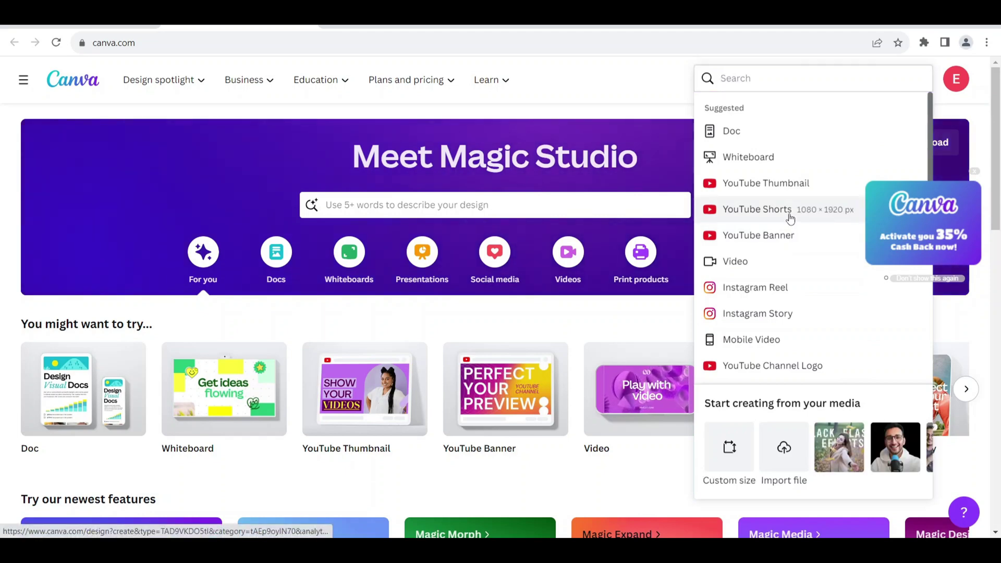
Create a YouTube Shorts design with a Grass green background and a Ripped paper strip element
left_click(790, 218)
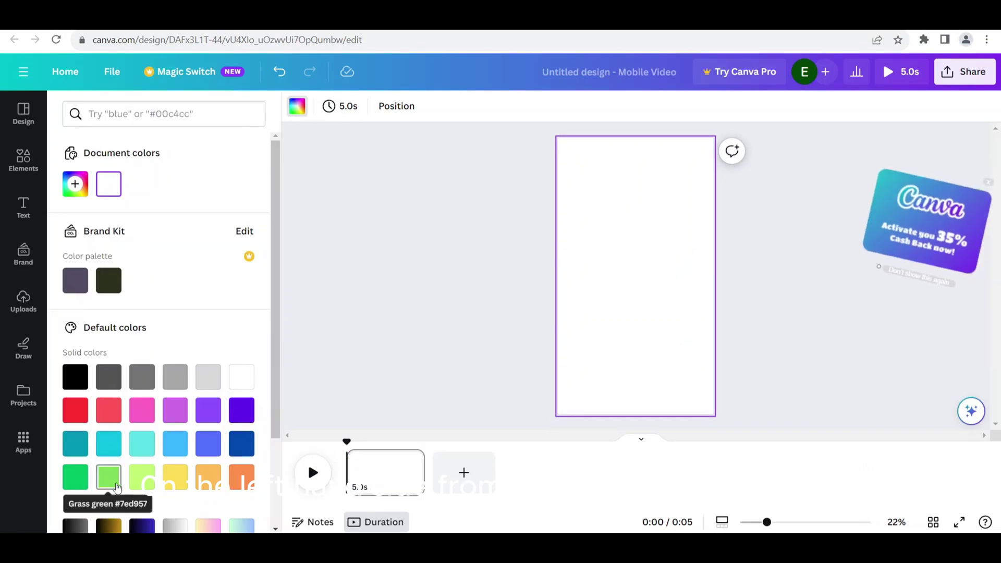
left_click(118, 488)
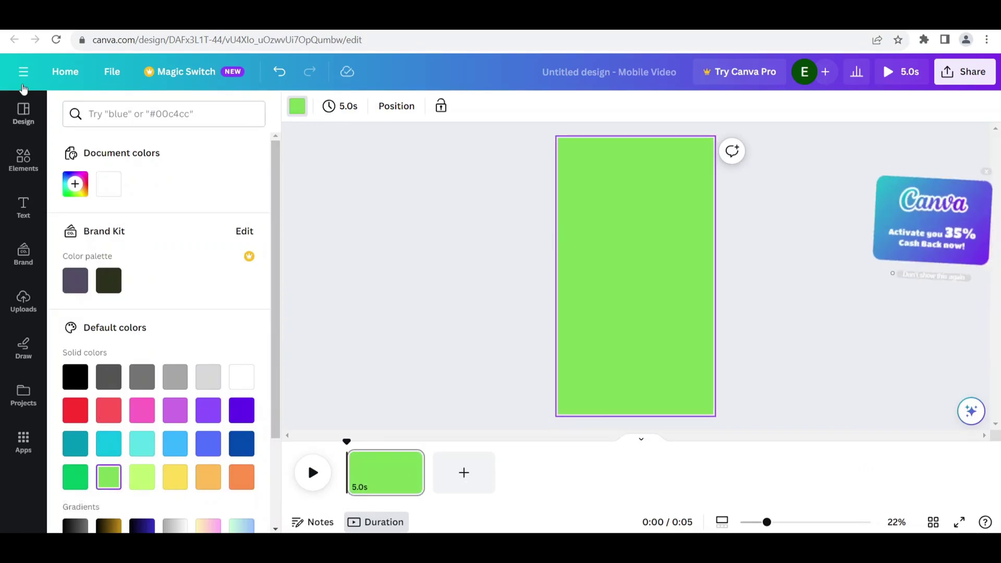
left_click(21, 166)
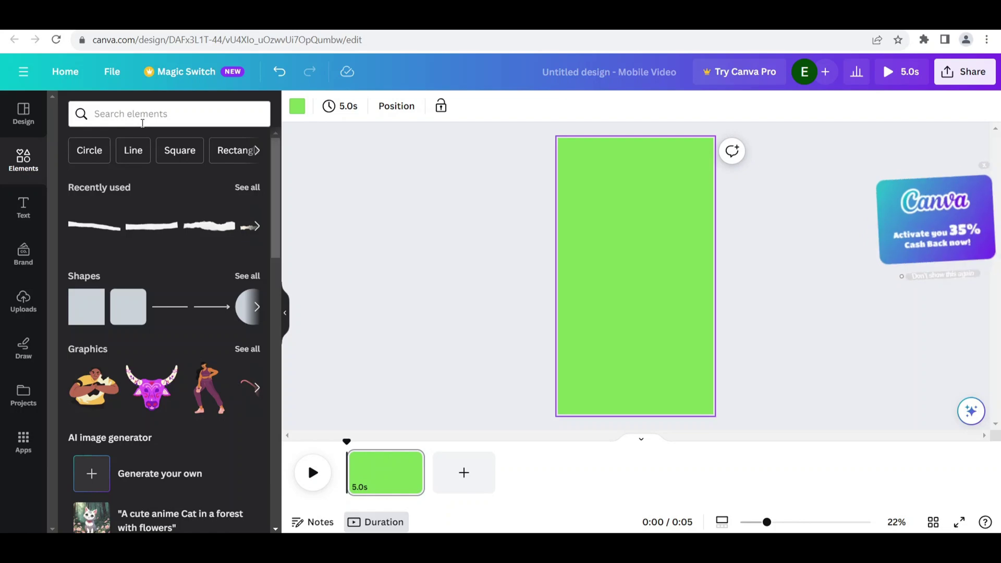
left_click(142, 121)
left_click(122, 177)
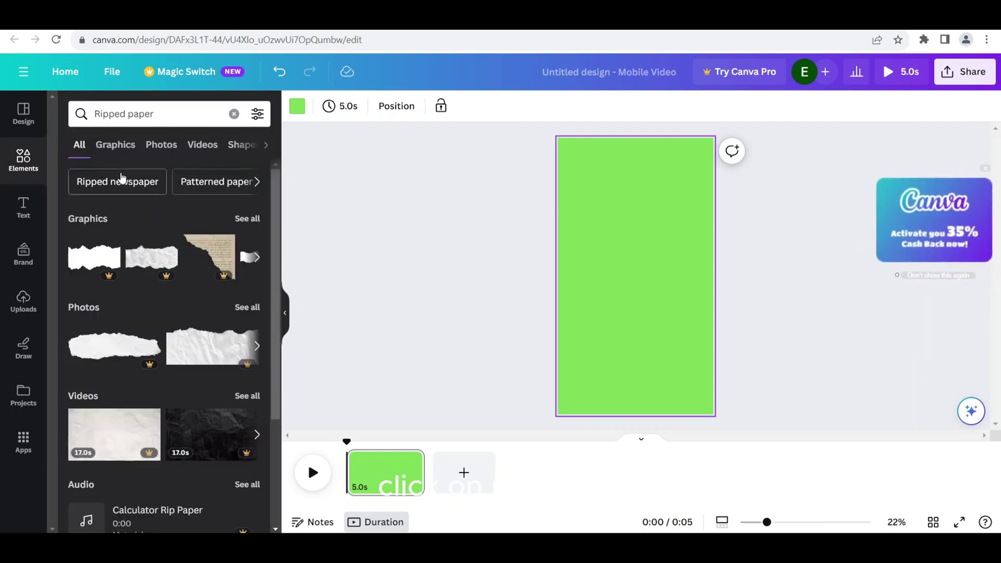
left_click(121, 137)
scroll(211, 270, "down", 5)
left_click(231, 292)
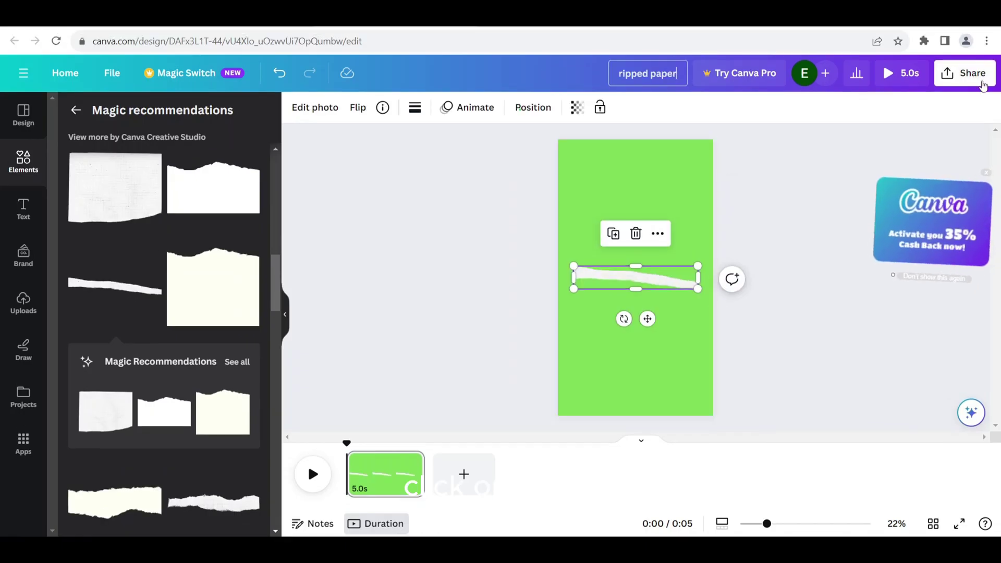
Download the design as a PNG and add Ripped paper.png to the CapCut timeline
left_click(970, 73)
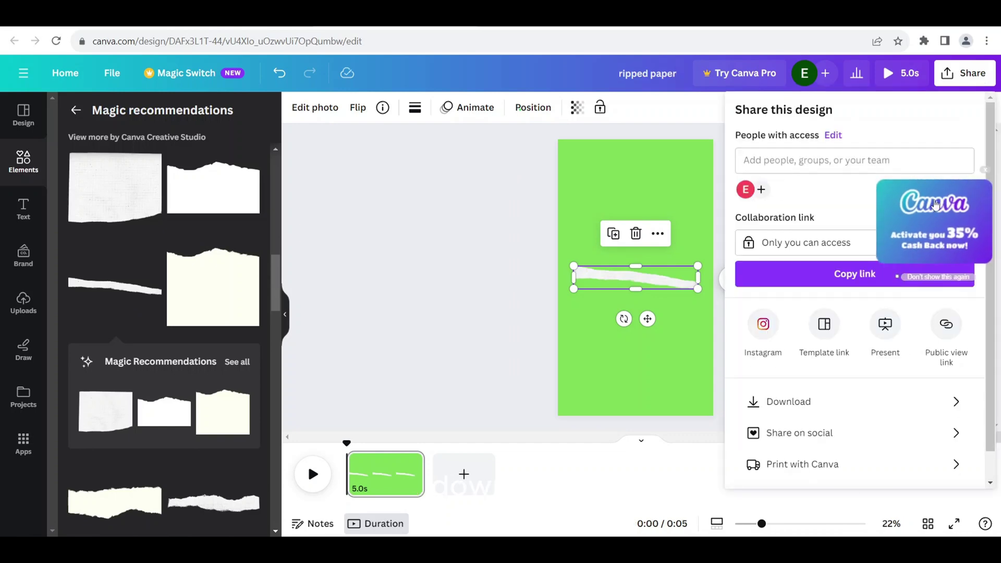
left_click(788, 402)
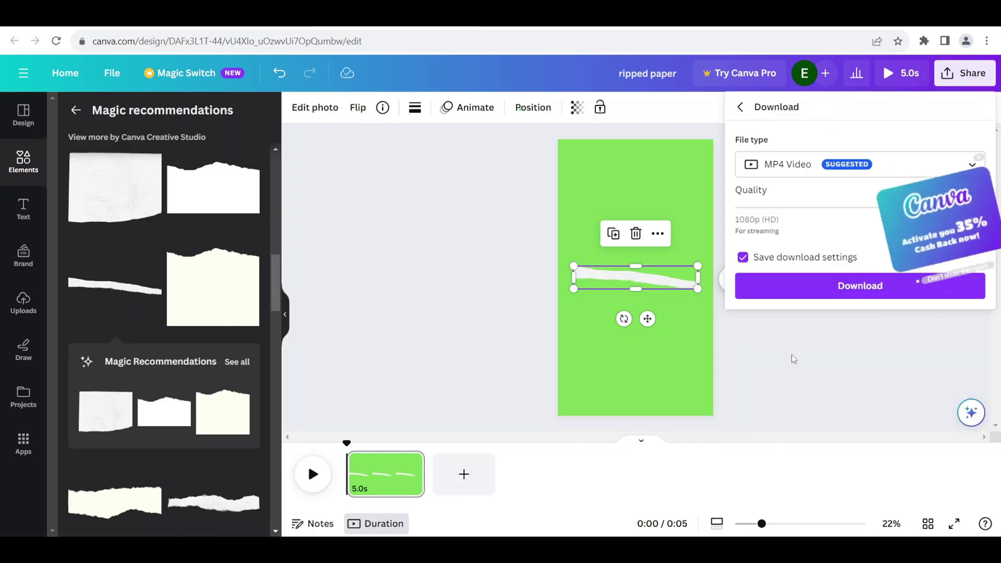
left_click(809, 166)
left_click(788, 241)
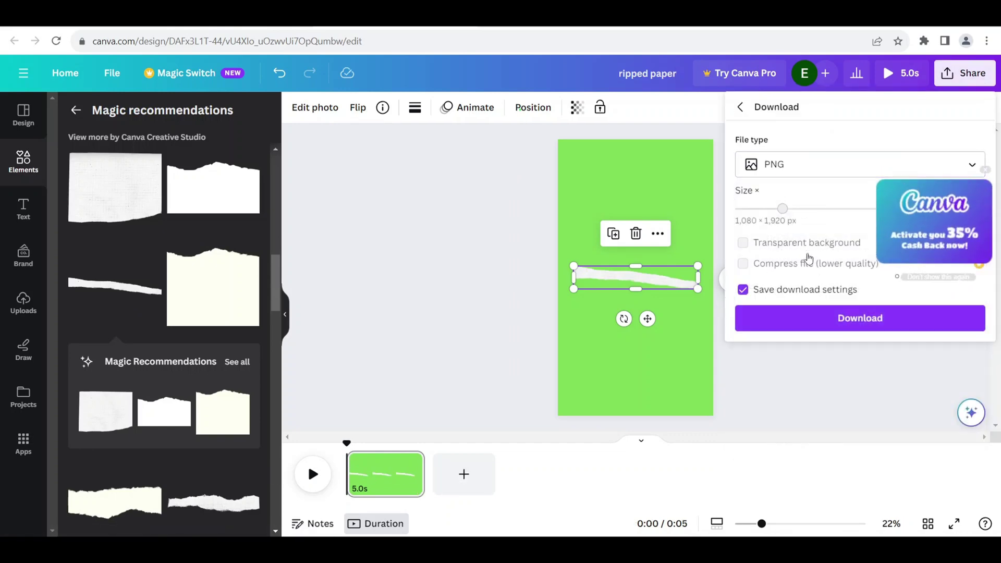
left_click(825, 317)
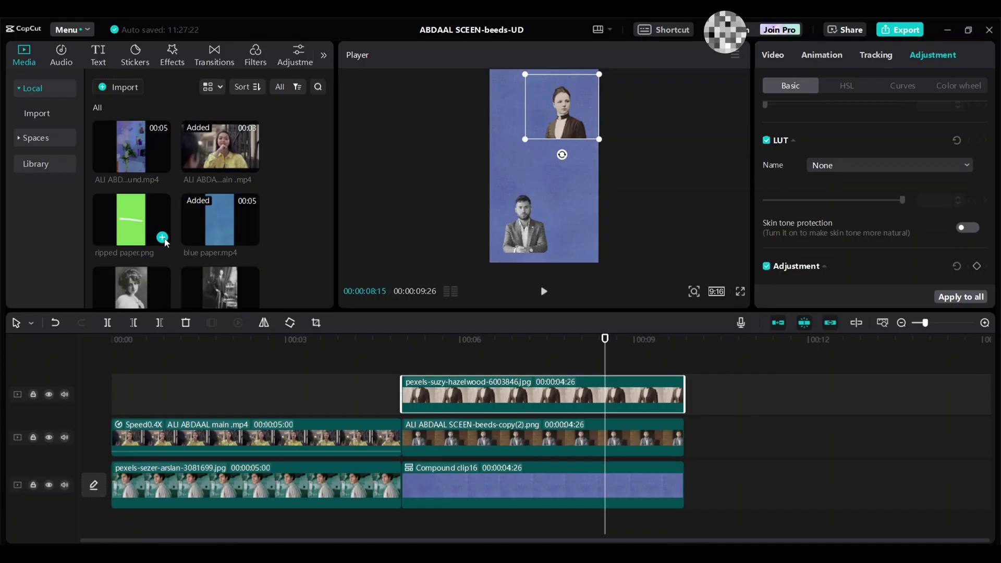
left_click(162, 238)
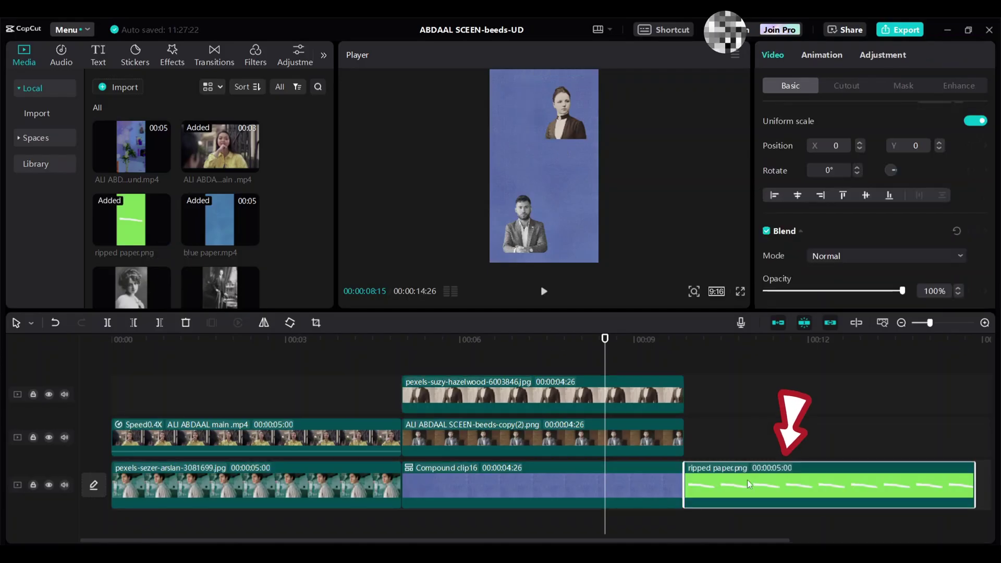
Place ripped paper.png above the portraits from 00:05, chroma-key its green at strength 21, and move it up-right
left_click_drag(753, 462, 457, 367)
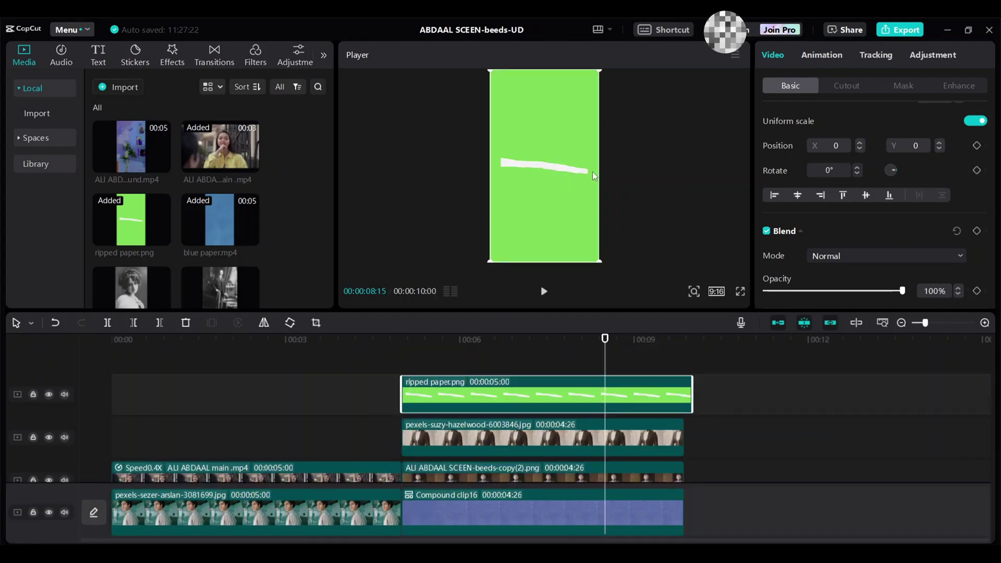
left_click(848, 87)
scroll(829, 249, "down", 1)
scroll(828, 248, "up", 1)
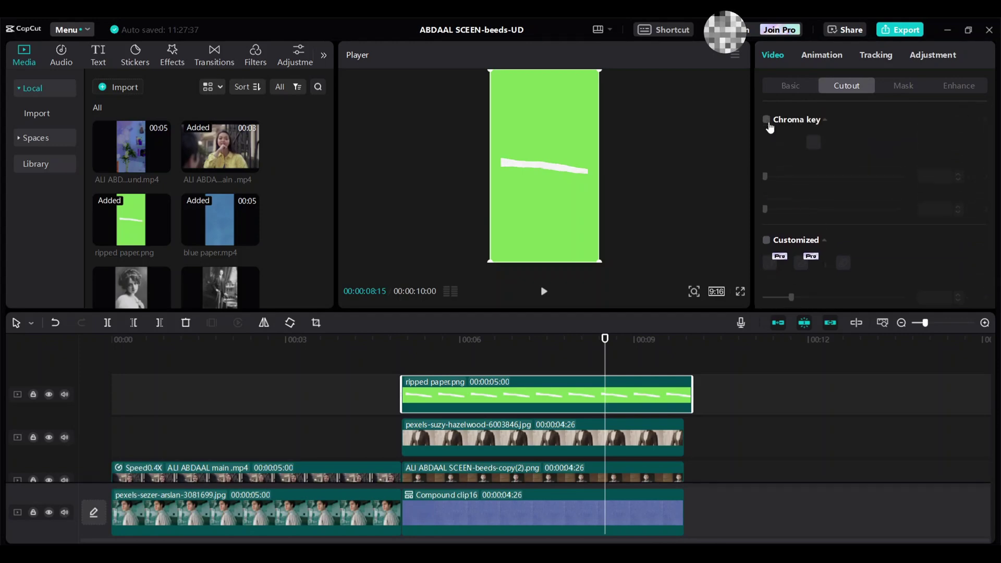
left_click(812, 142)
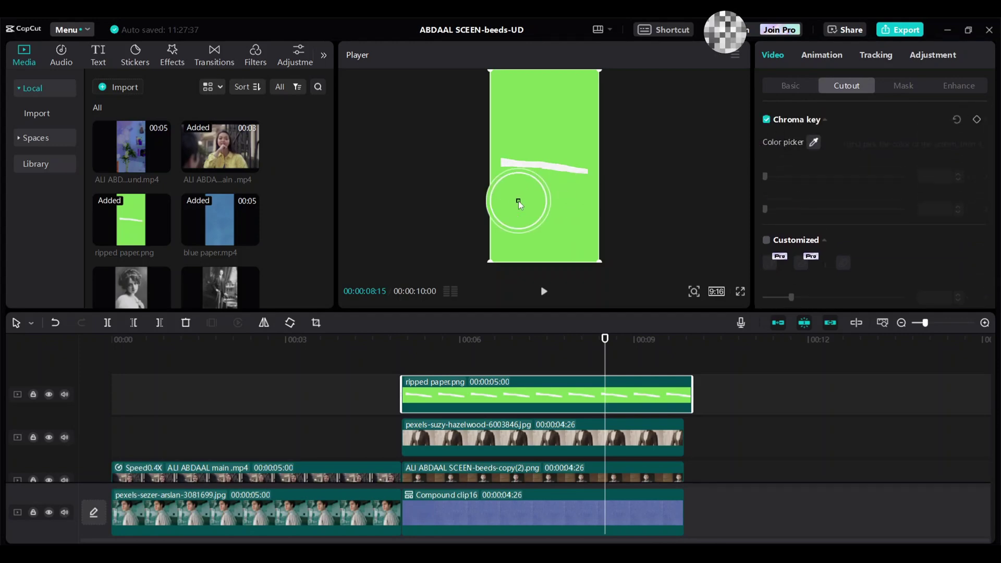
left_click(533, 208)
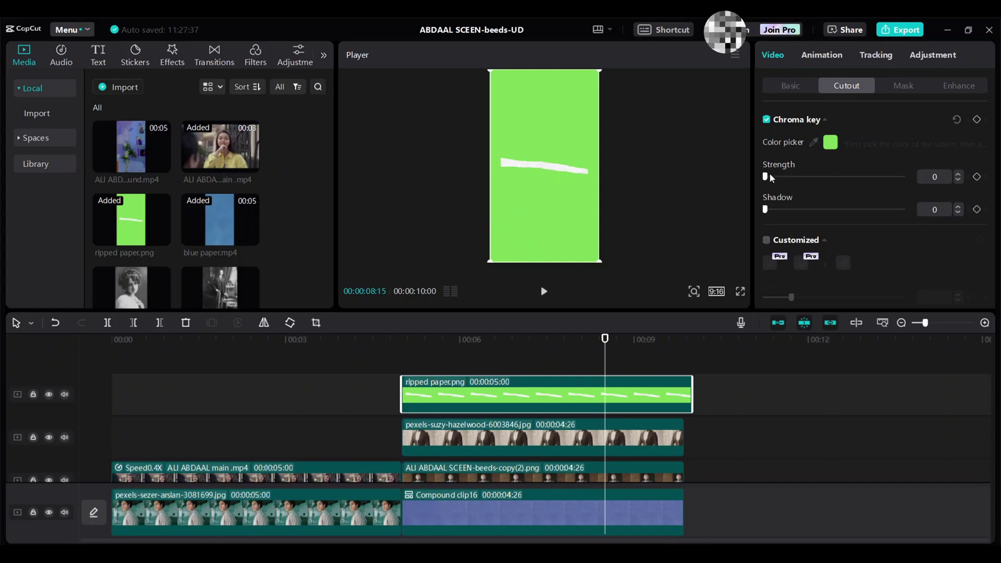
left_click_drag(765, 177, 794, 177)
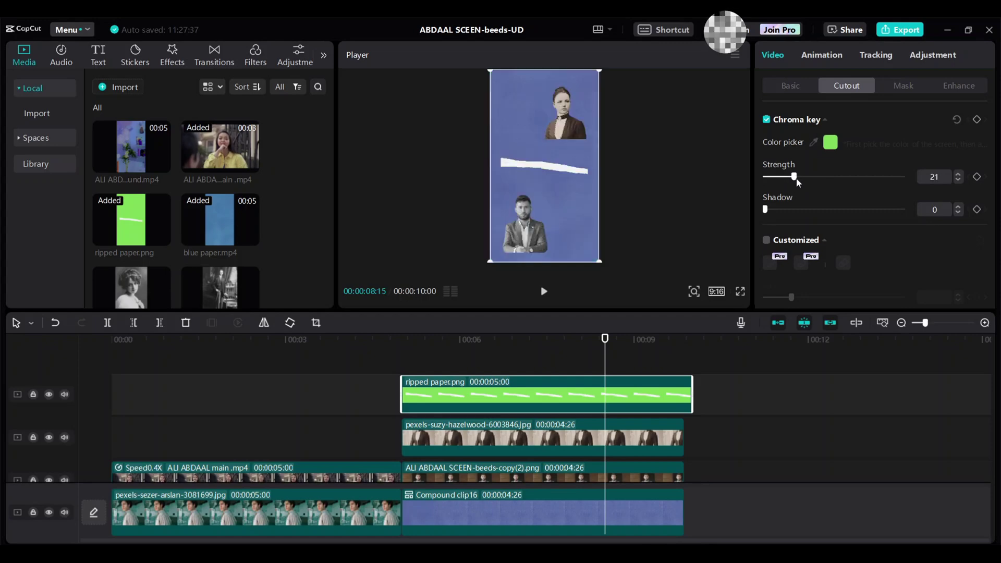
left_click_drag(552, 248, 583, 190)
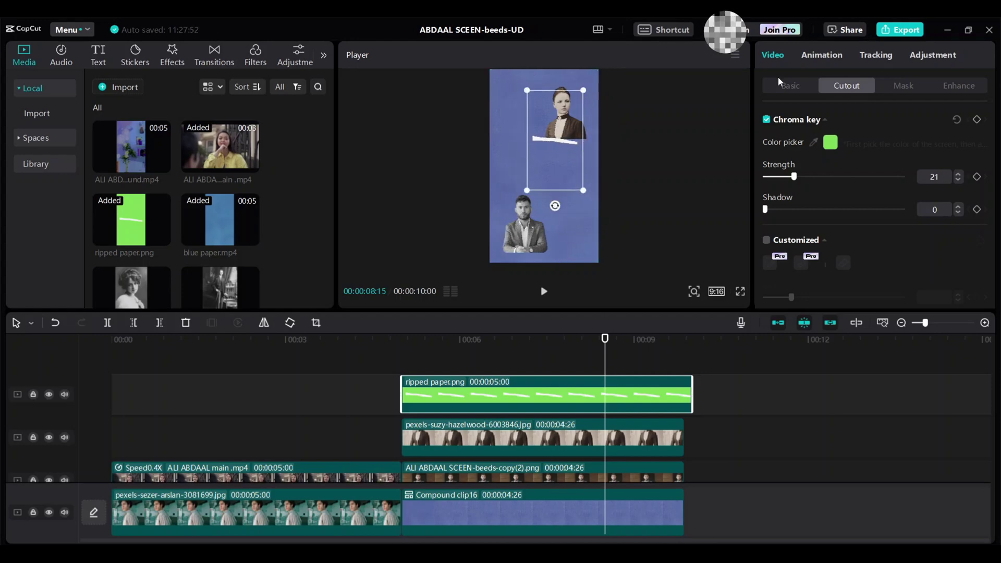
Shrink the torn strip to 42% and tilt it to -4°
left_click(794, 87)
left_click(858, 232)
left_click(857, 232)
left_click(858, 232)
left_click_drag(779, 154, 776, 154)
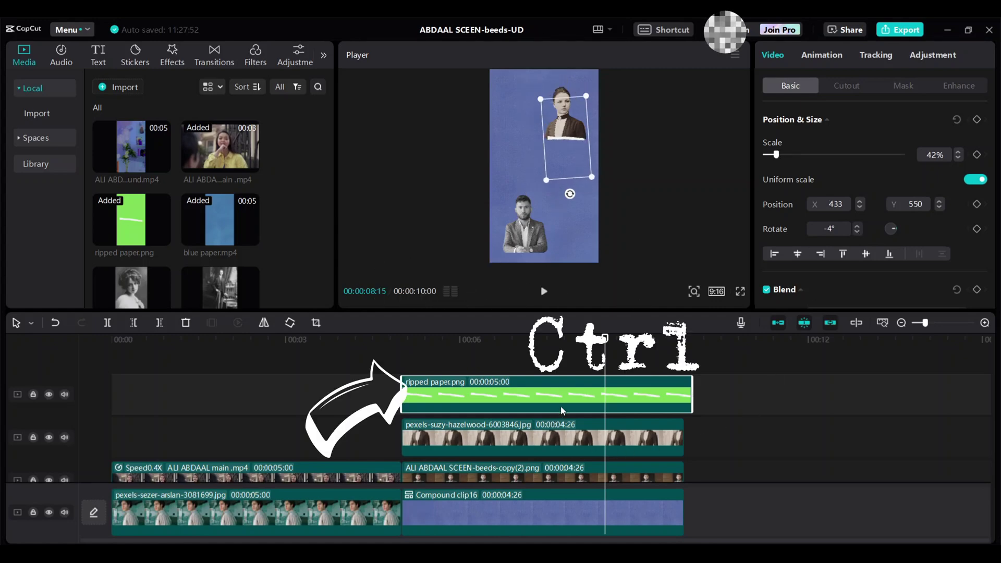
Copy the ripped paper clip and paste the duplicate onto a lower track
key("ctrl+v")
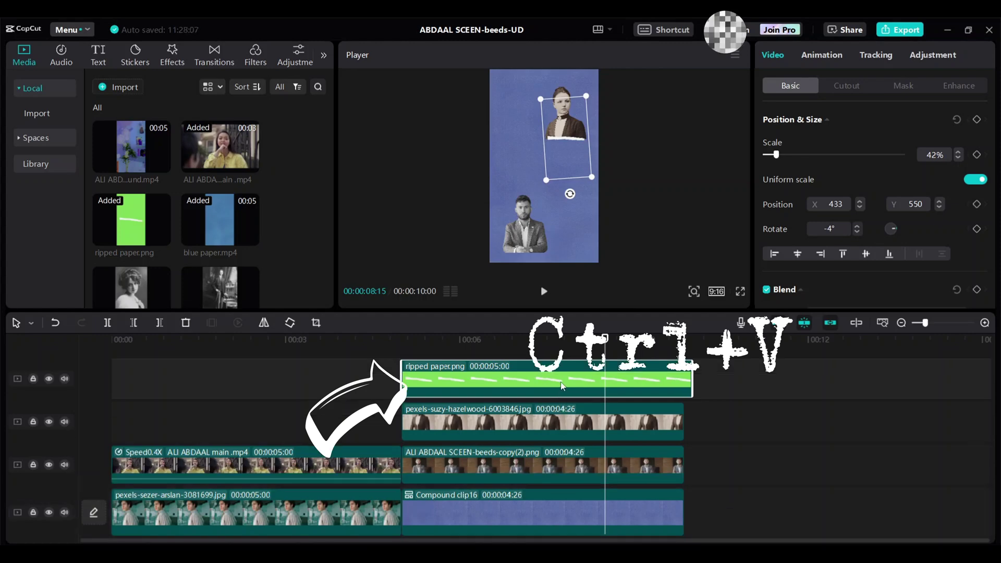
right_click(562, 386)
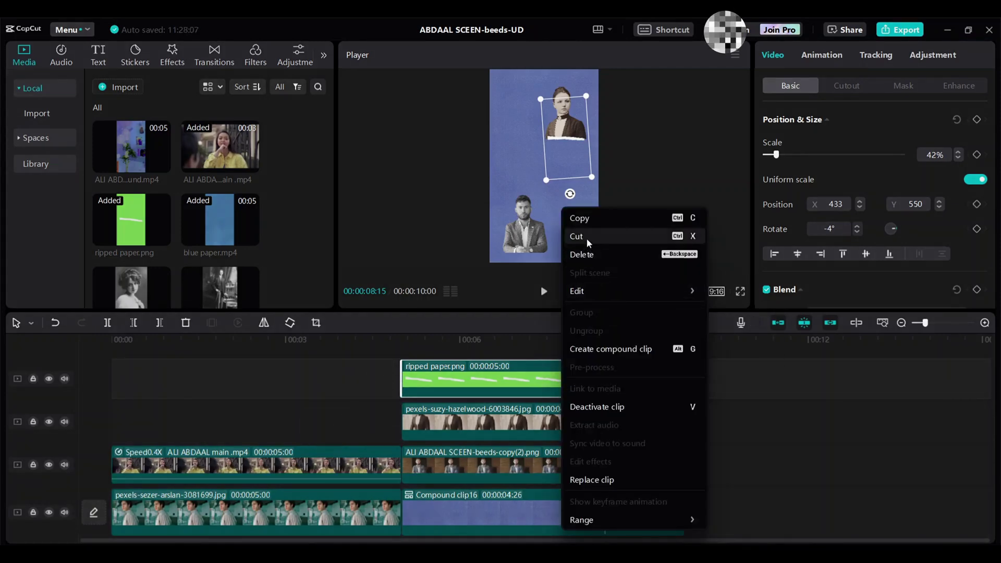
left_click(584, 221)
right_click(709, 448)
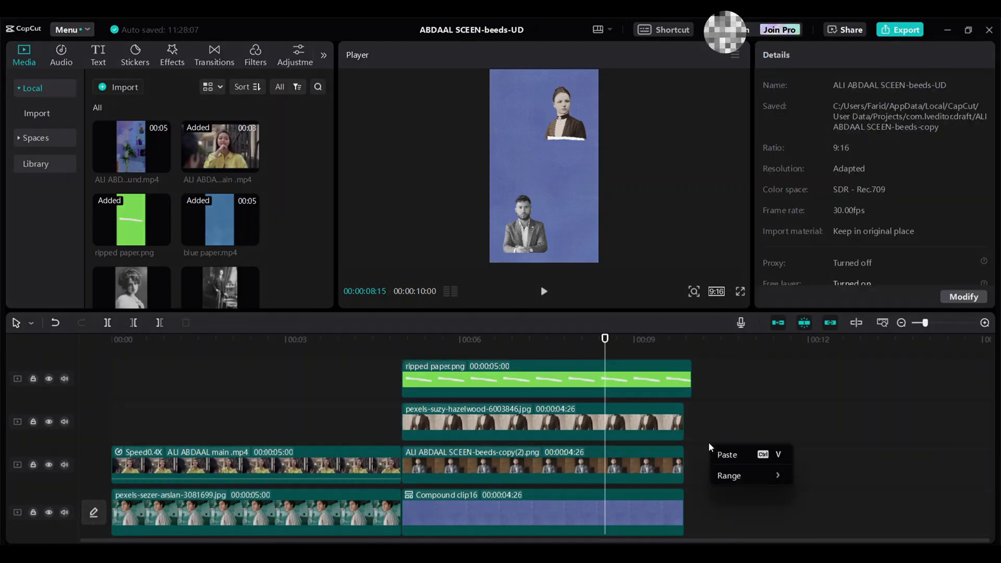
left_click(727, 452)
left_click_drag(647, 386, 456, 418)
Combine the man's photo and a ripped paper strip into a compound clip
left_click(523, 225)
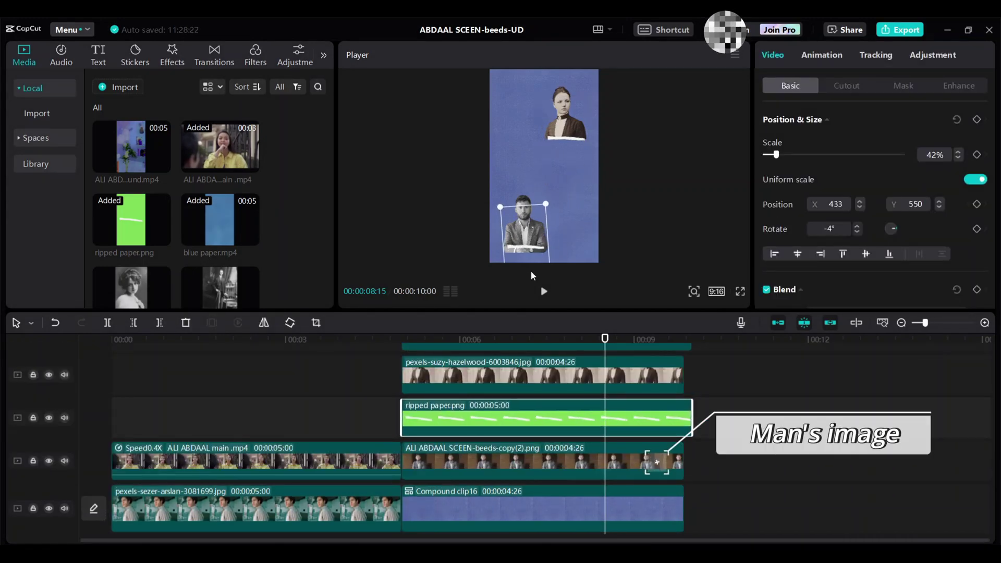
left_click(316, 322)
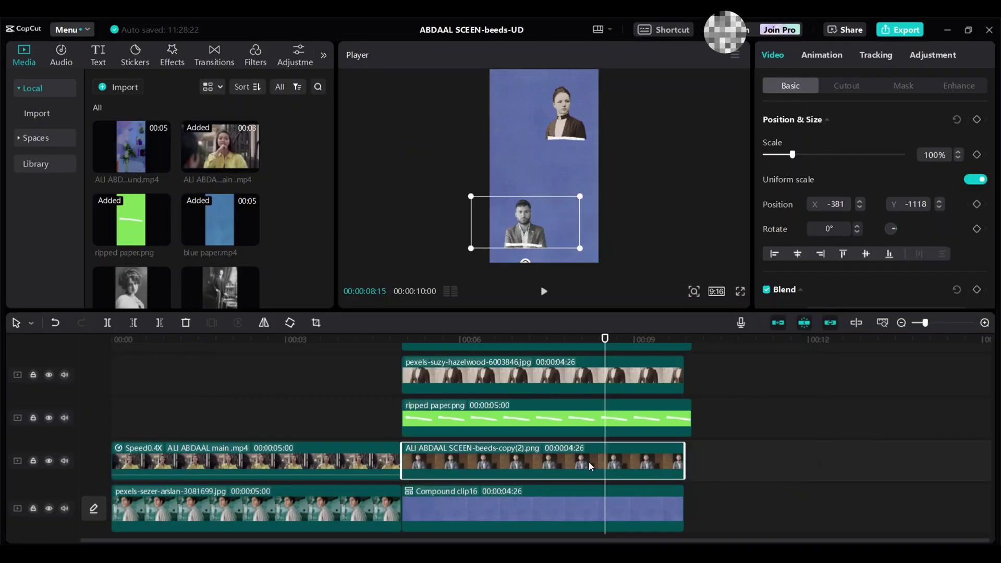
left_click_drag(706, 429, 656, 452)
right_click(655, 453)
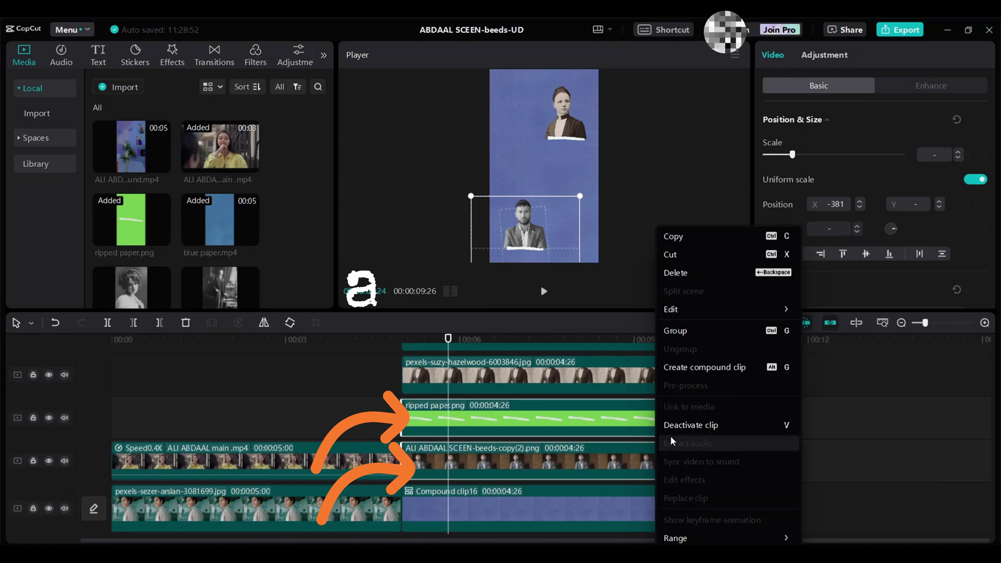
left_click(728, 367)
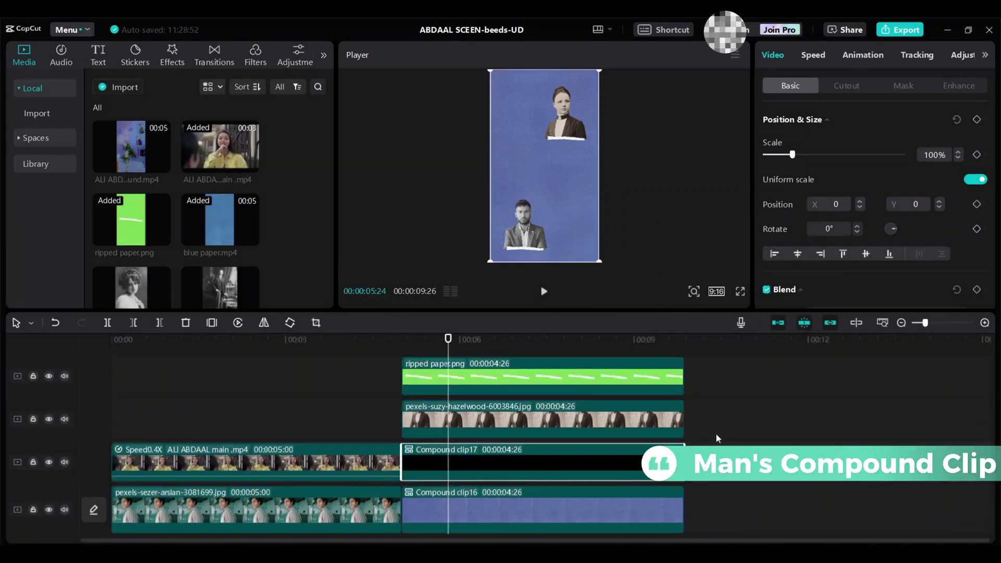
Combine the woman's photo and her ripped paper strip into a second compound clip
left_click_drag(719, 372, 655, 437)
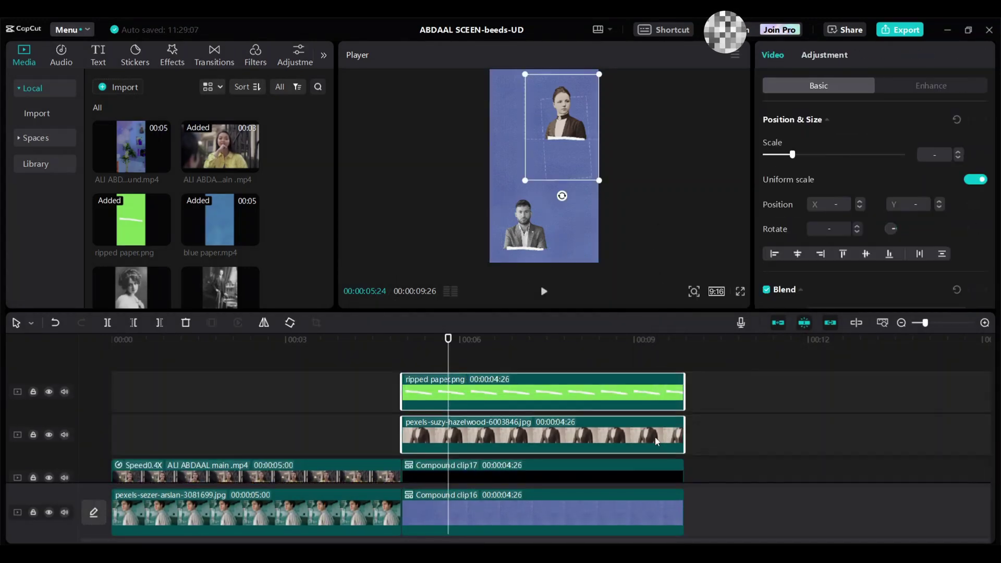
right_click(655, 437)
left_click(723, 370)
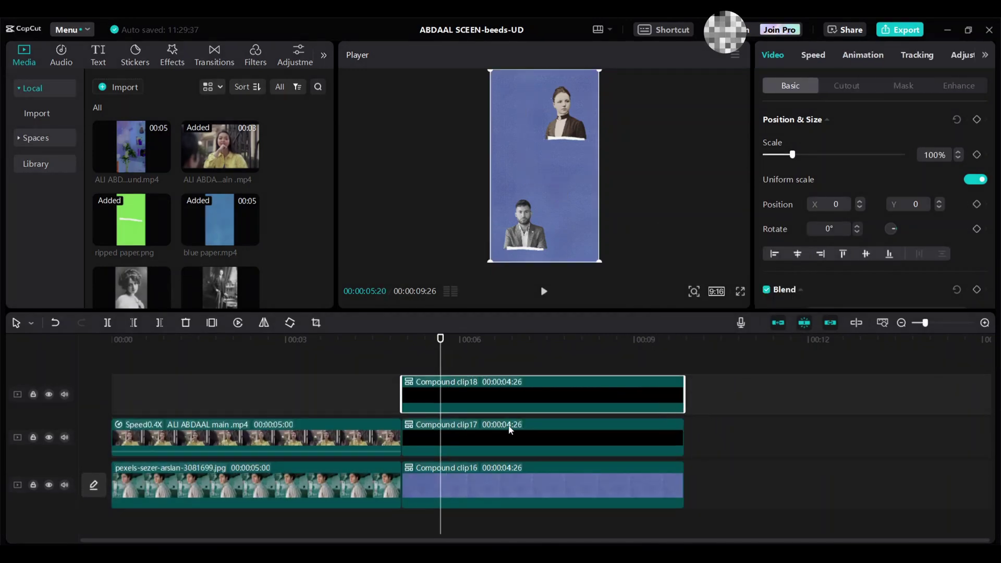
left_click(97, 61)
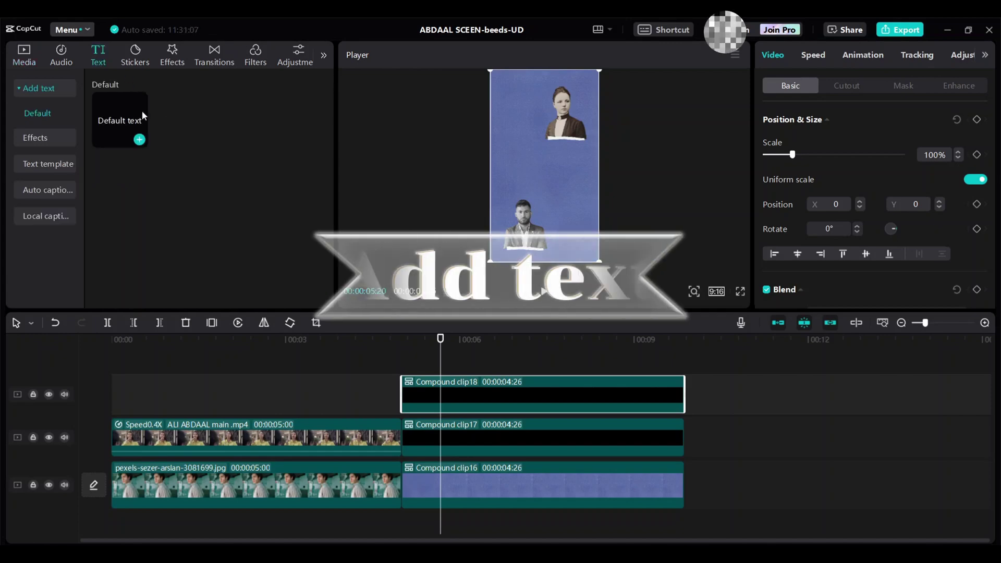
Add a default text layer top-left beside the woman reading 'HI!' in Montserrat
left_click(139, 140)
left_click_drag(535, 170, 506, 105)
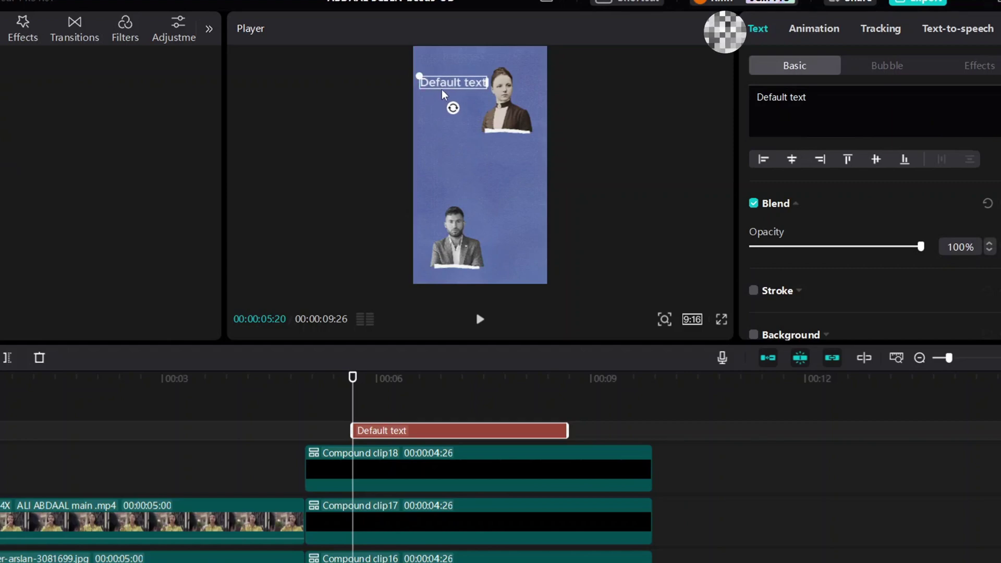
key("ctrl+a")
type("HI")
scroll(871, 178, "up", 3)
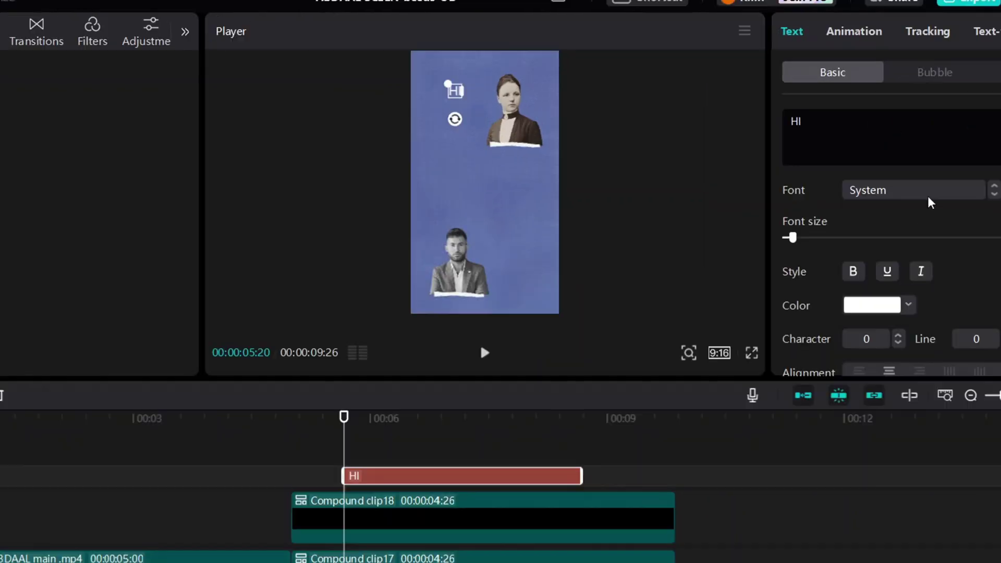
left_click(871, 178)
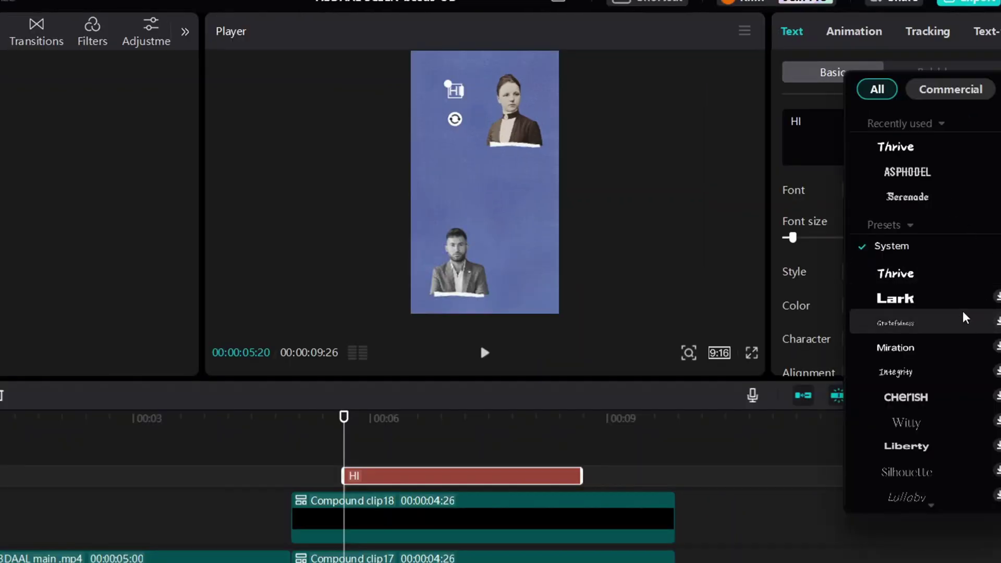
scroll(963, 311, "down", 8)
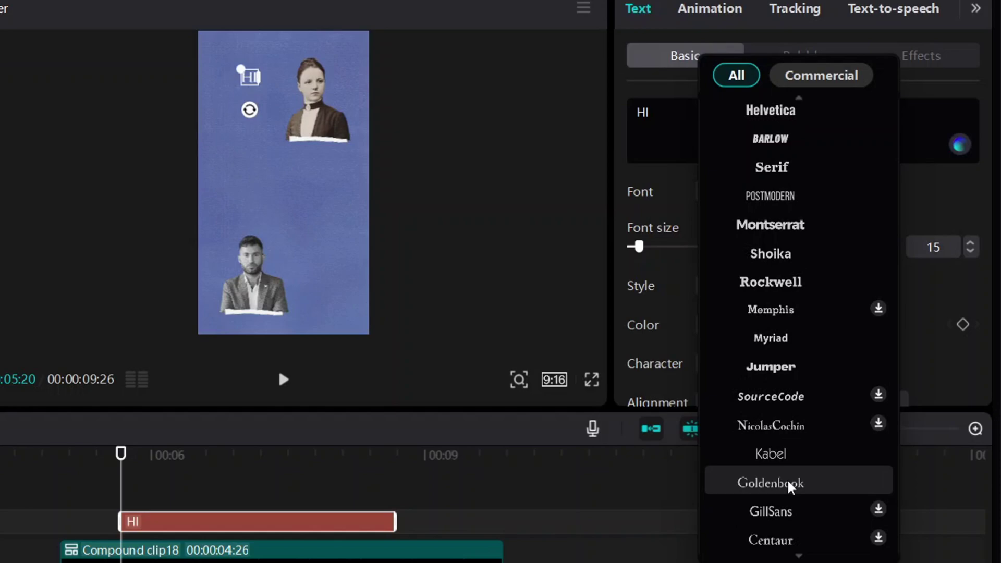
left_click(781, 224)
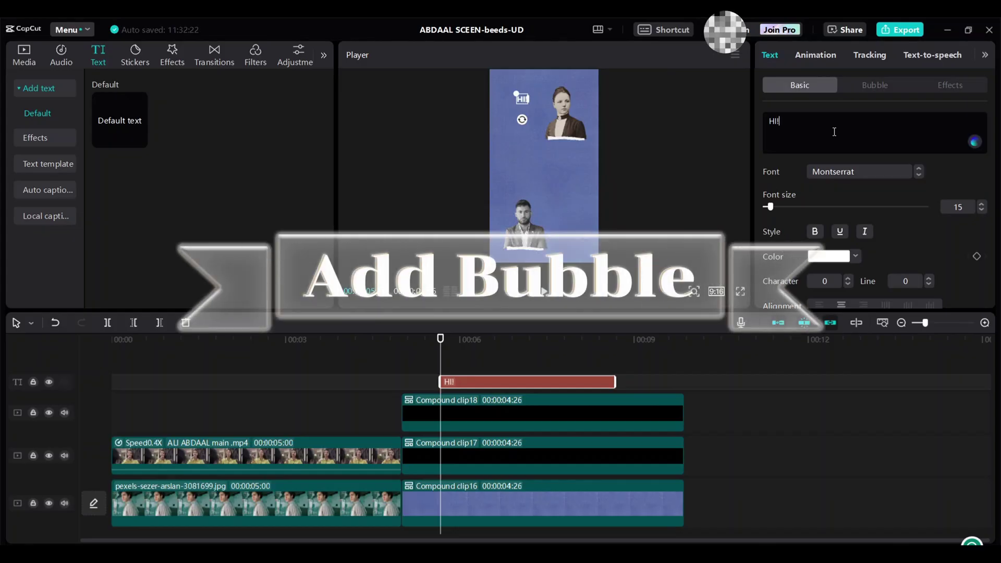
Wrap HI! in a speech-bubble style and stretch its clip across the compound clips
left_click(872, 86)
left_click(884, 204)
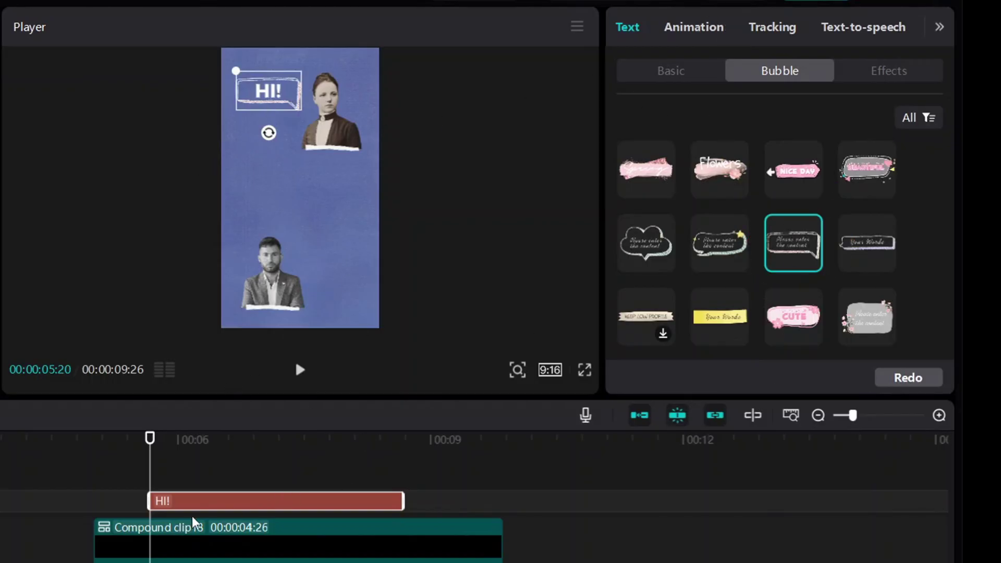
left_click_drag(151, 505, 92, 503)
left_click_drag(405, 501, 490, 515)
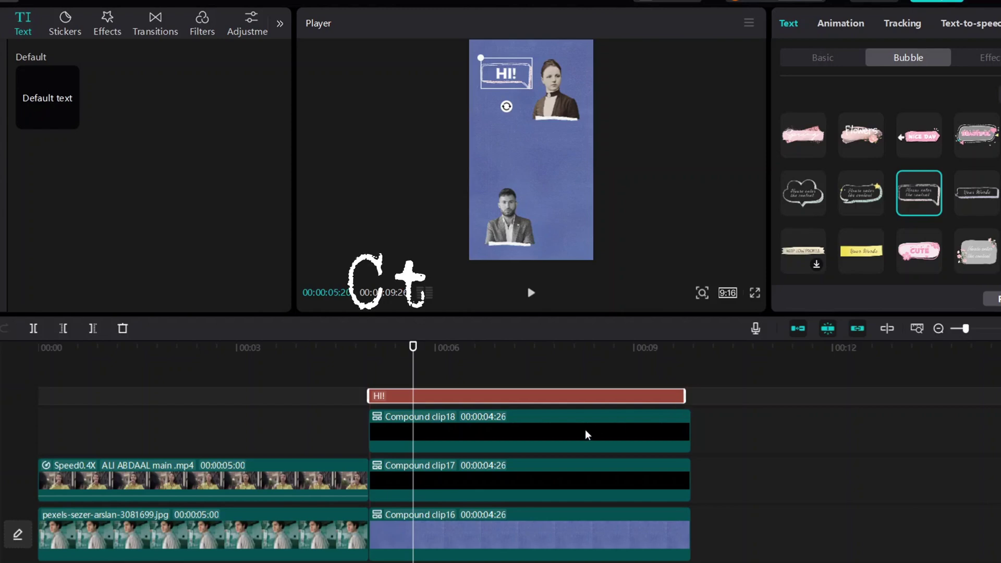
Duplicate the HI! bubble beside the man and change it to a pink 'Hello' bubble
right_click(546, 401)
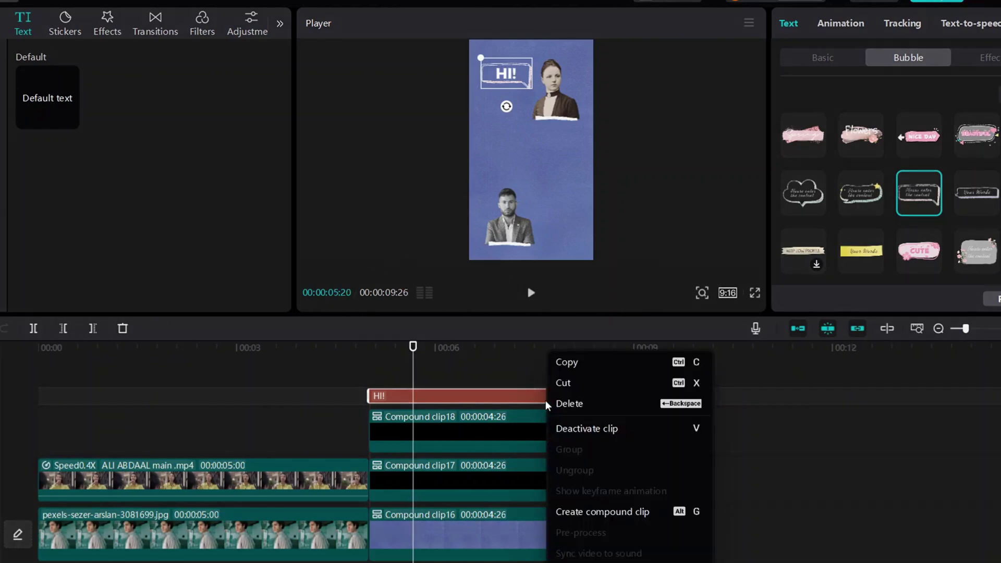
left_click(580, 365)
right_click(496, 377)
left_click(504, 386)
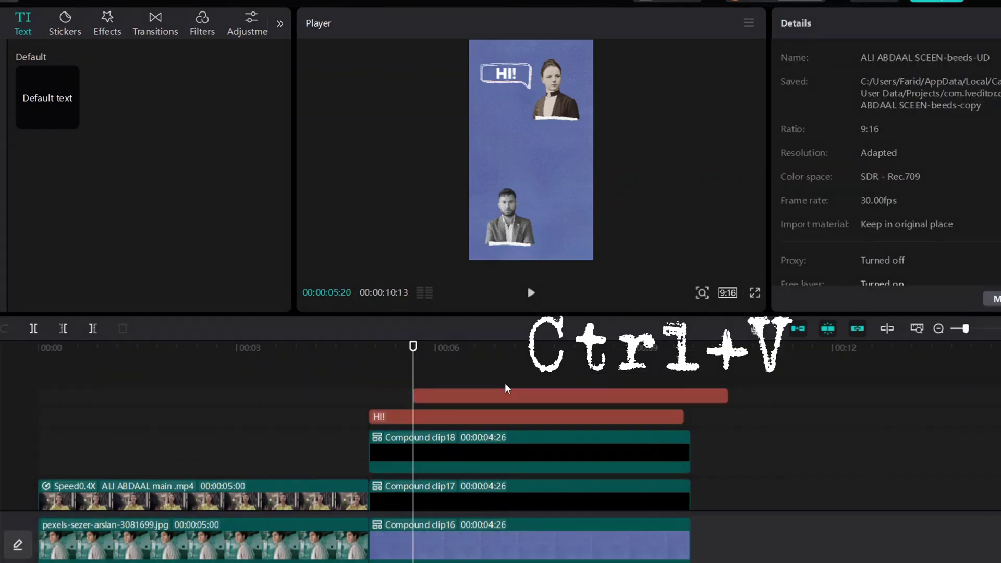
left_click_drag(495, 77, 546, 197)
left_click(823, 57)
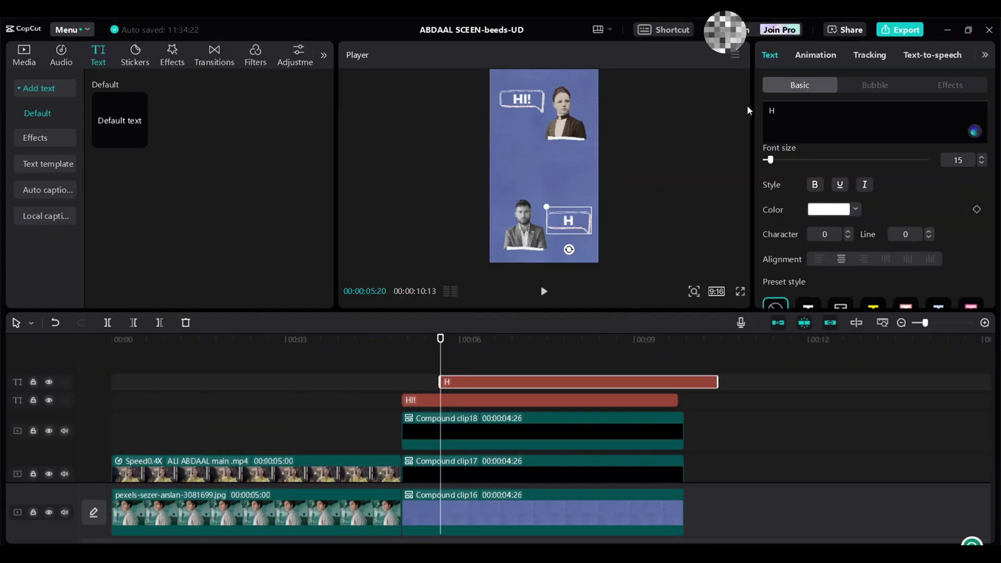
type("Hello")
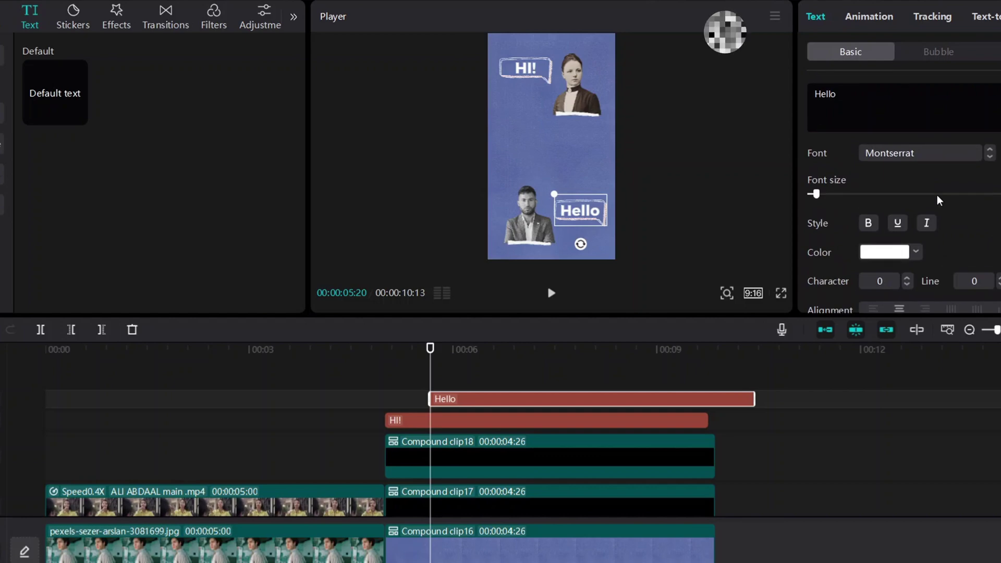
left_click(961, 55)
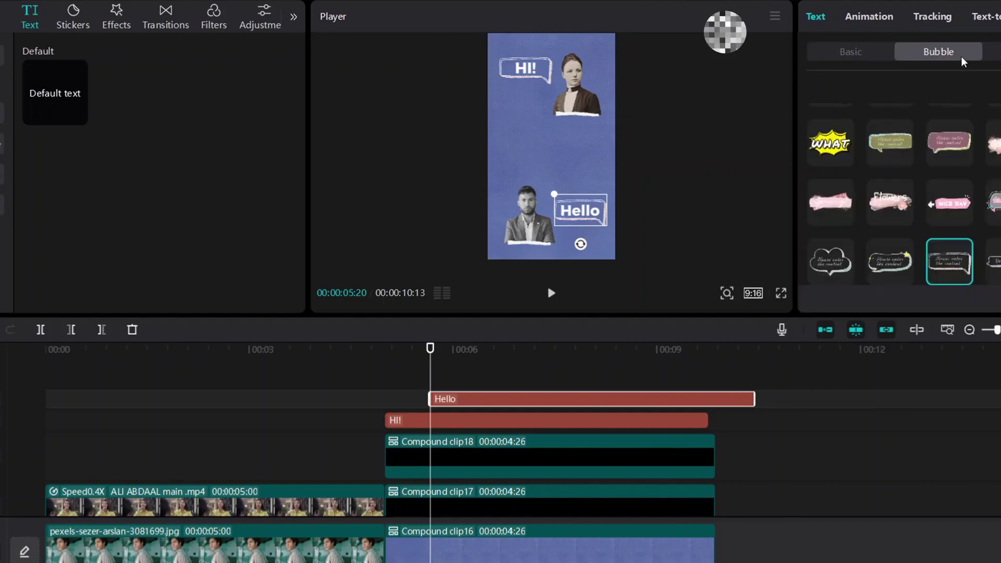
left_click(908, 260)
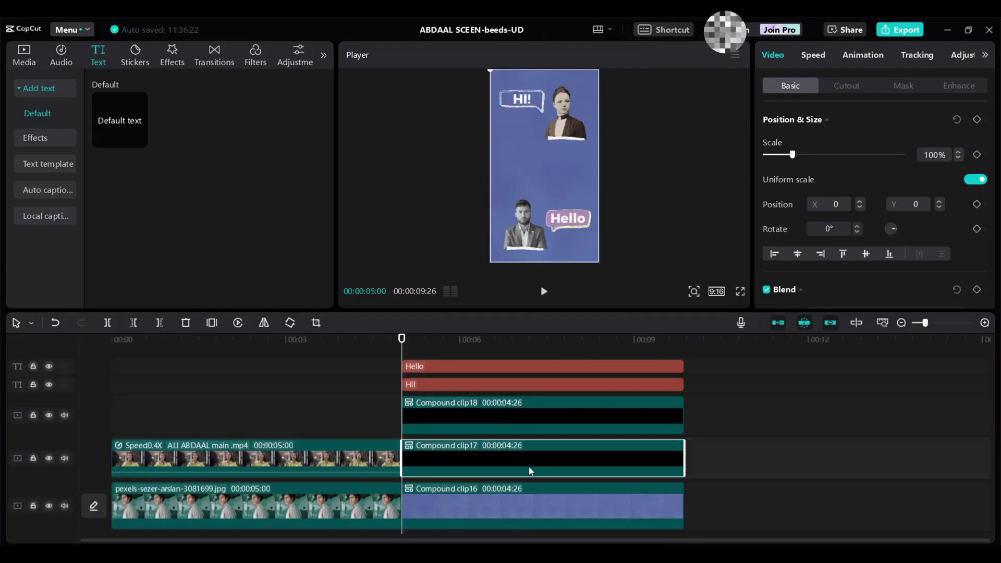
Set both portraits' starting positions and record a position keyframe on the woman's clip
left_click_drag(512, 248, 506, 183)
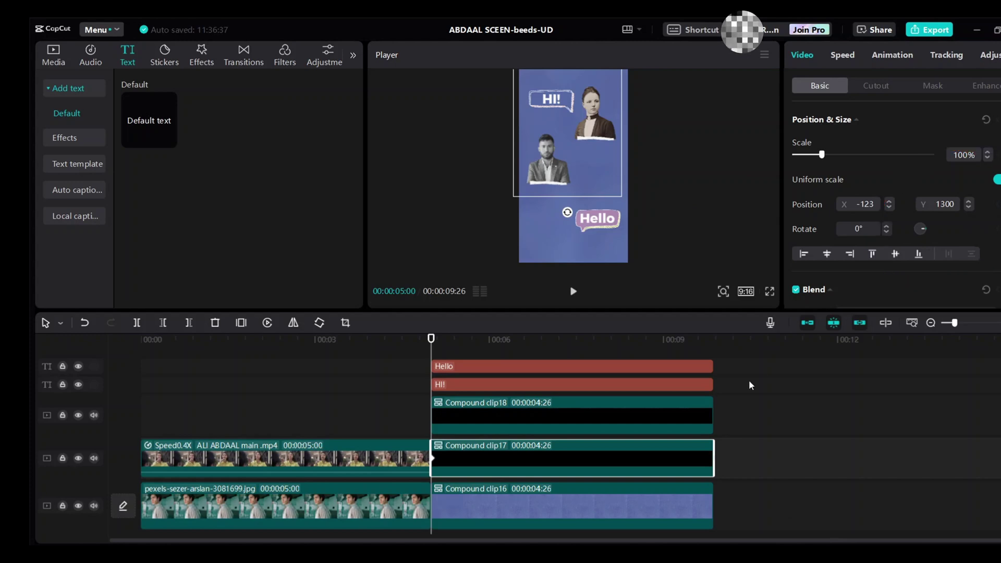
left_click(649, 420)
left_click_drag(598, 116, 596, 151)
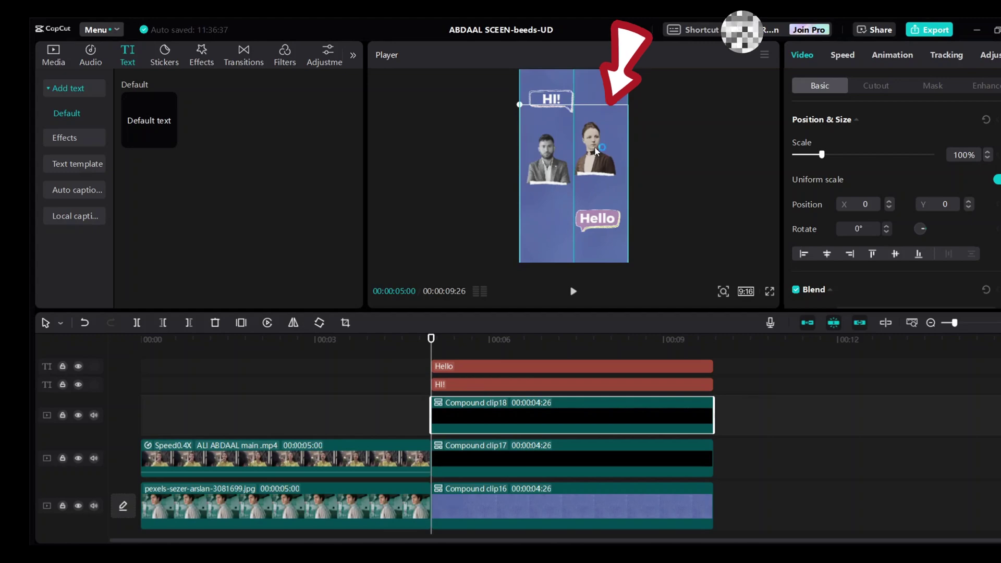
left_click(977, 204)
At 7:07, move both portraits to their final spots and make HI! start there
left_click(432, 457)
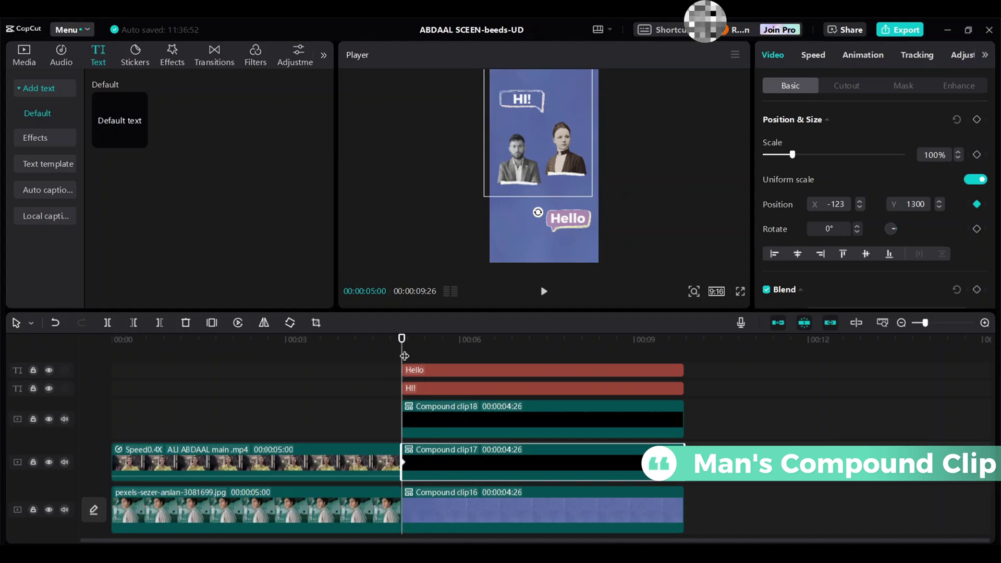
left_click_drag(404, 355, 531, 385)
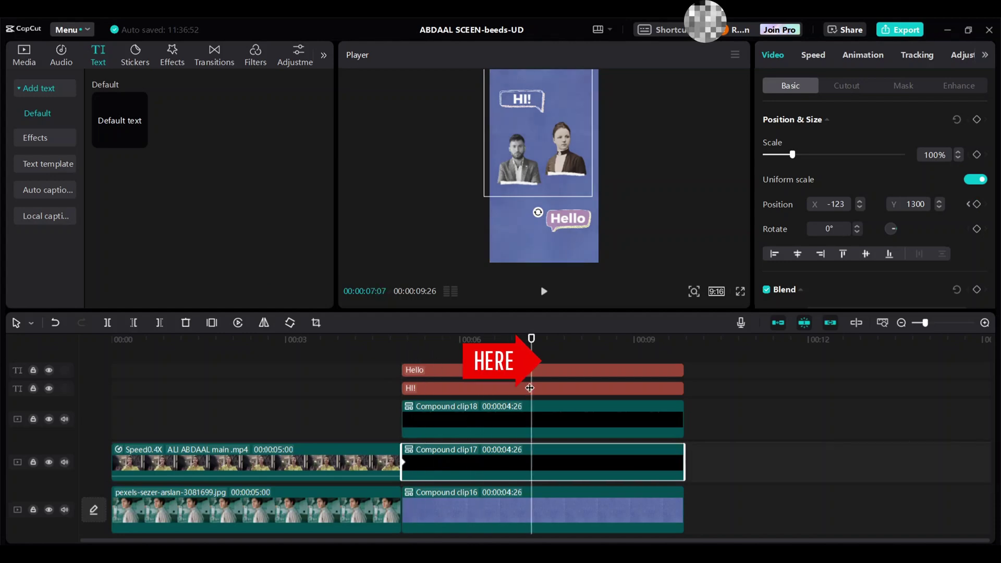
left_click_drag(524, 181, 523, 244)
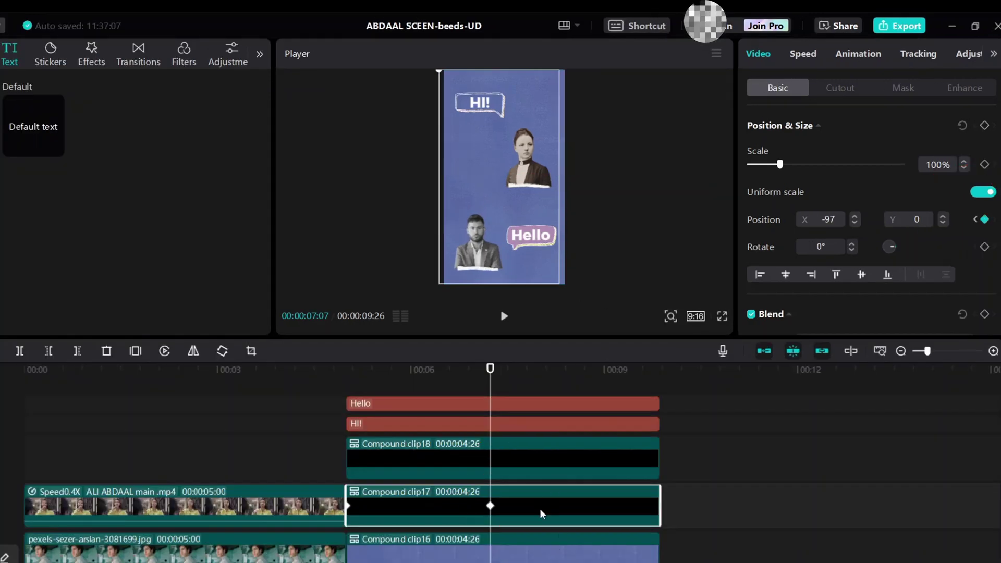
left_click(522, 458)
mouse_move(490, 419)
left_mouse_down()
mouse_move(309, 419)
mouse_move(490, 420)
left_mouse_up()
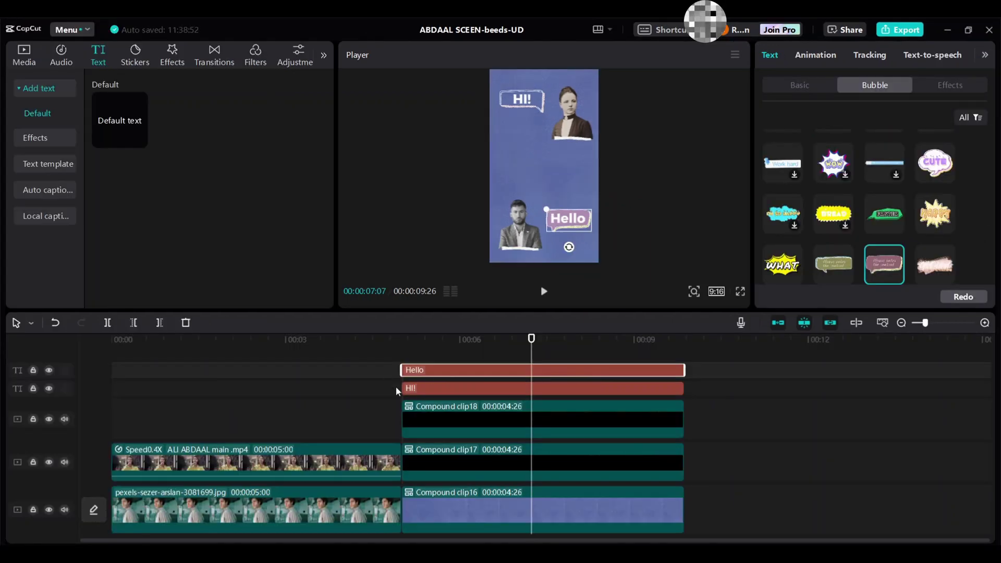
left_click(404, 389)
left_click_drag(446, 389, 532, 388)
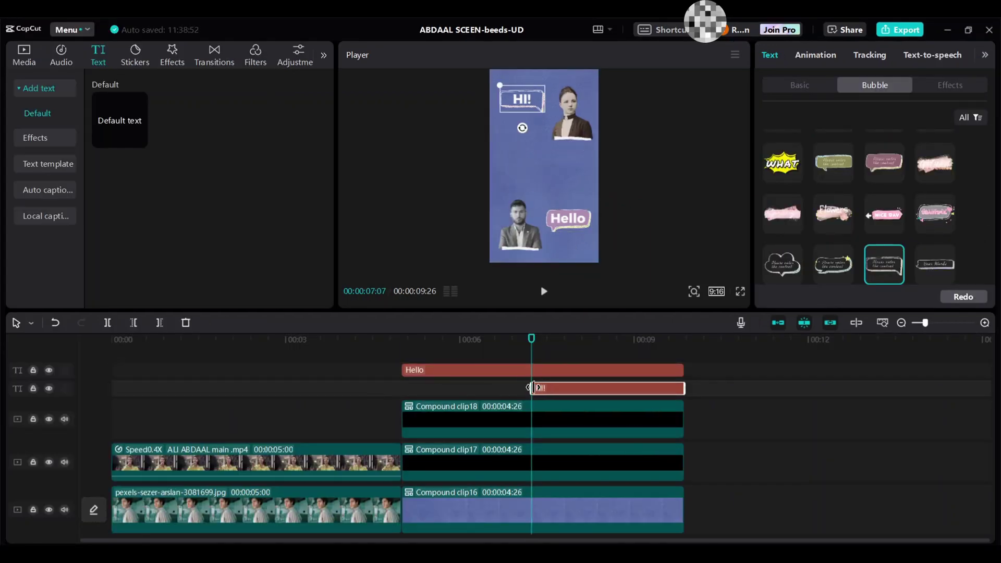
Start Hello at 7:07, auto-cut-out the presenter video and lower it in the frame
left_click(414, 373)
left_click_drag(404, 370, 532, 370)
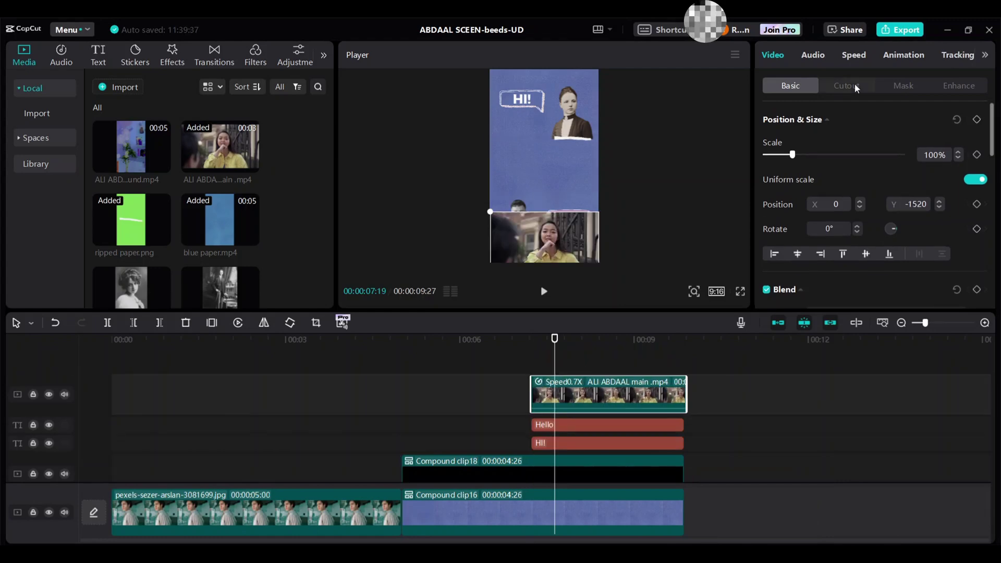
left_click(855, 85)
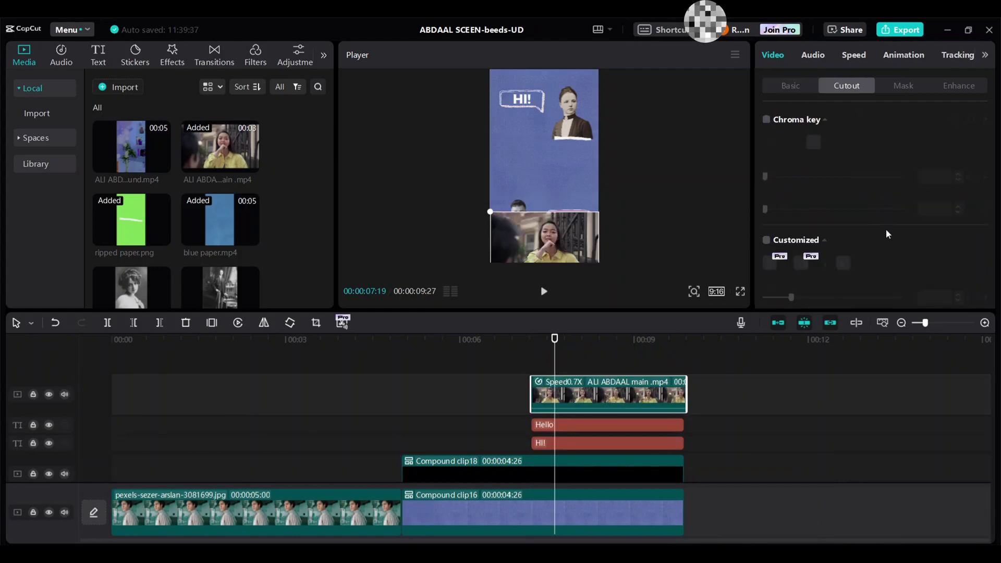
scroll(889, 234, "down", 3)
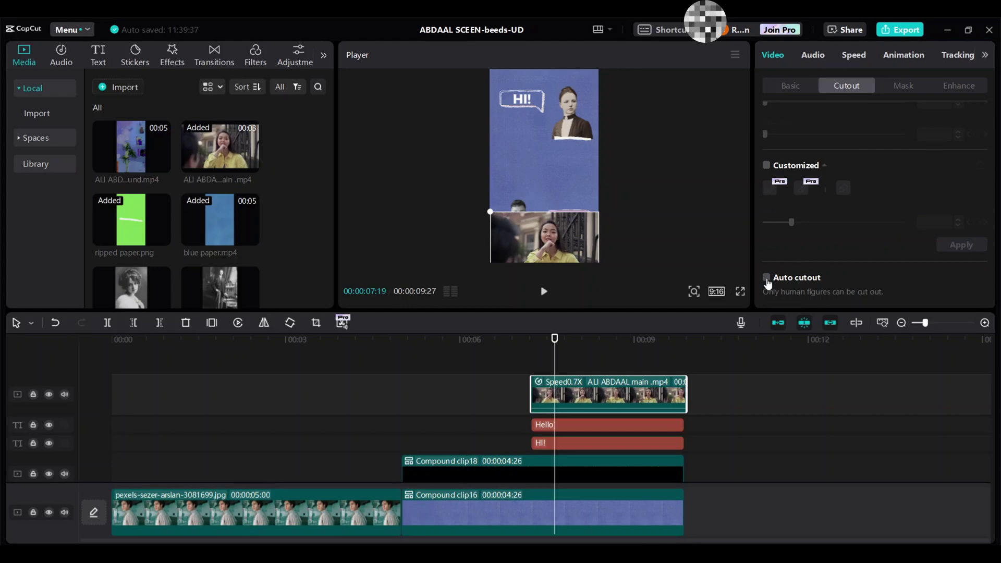
left_click(767, 278)
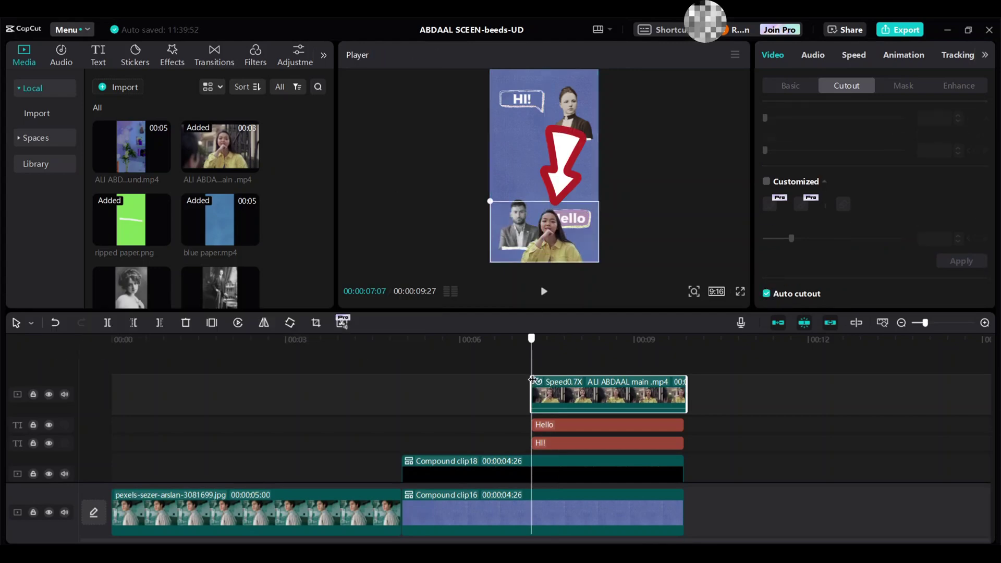
left_click_drag(558, 252, 561, 294)
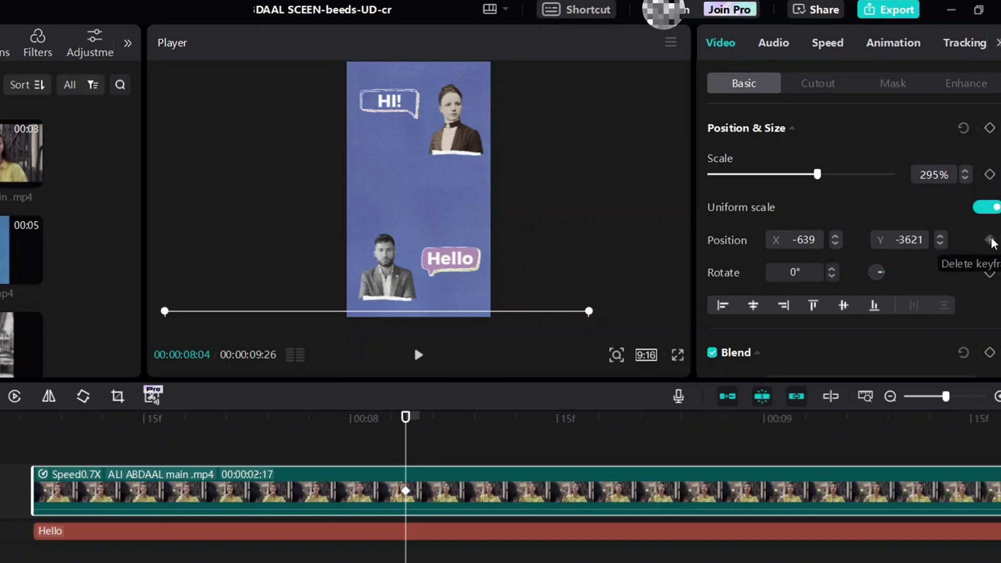
Keyframe the presenter's position, then a frame later raise her and set Position X to 0
left_click(989, 240)
key("Right")
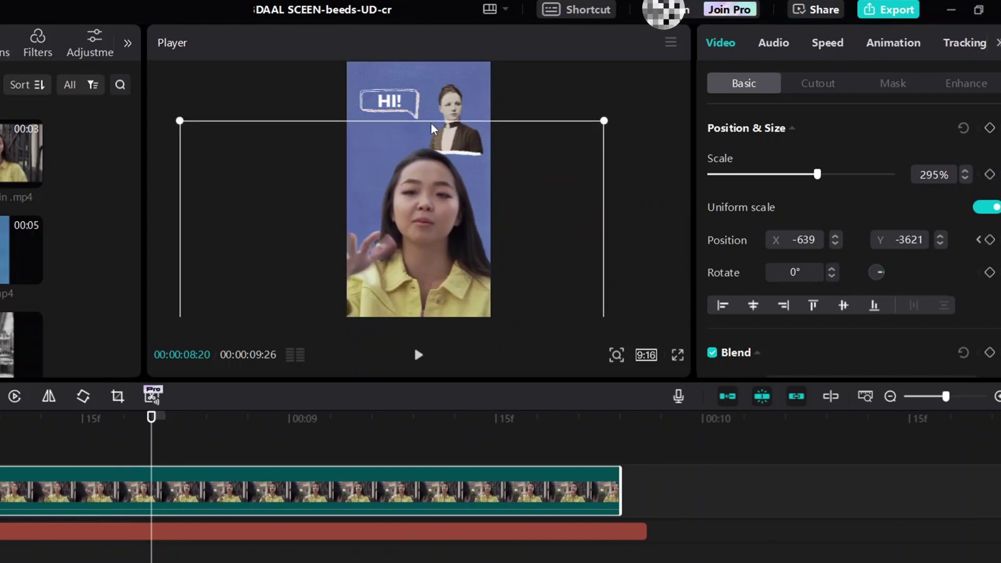
left_click_drag(431, 128, 437, 96)
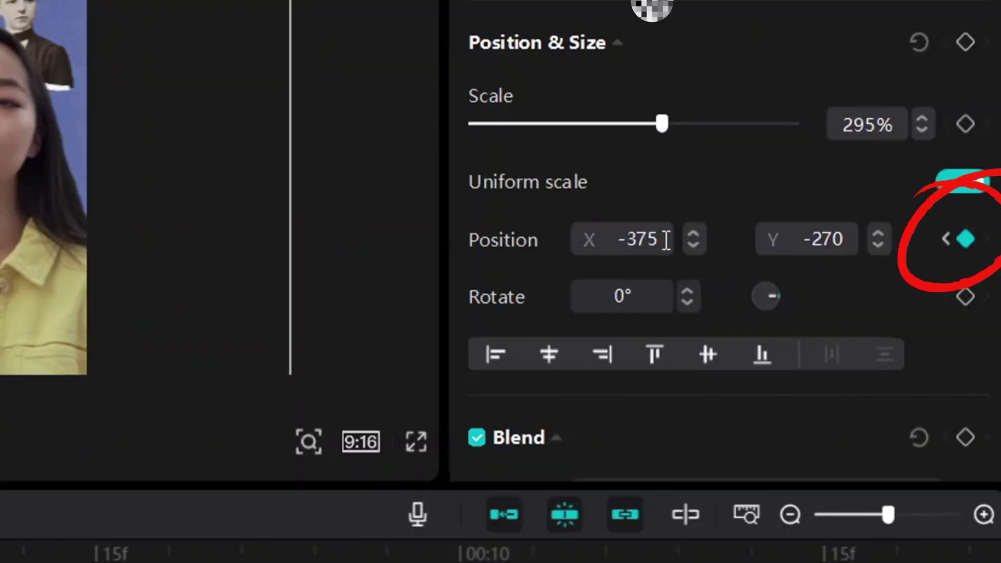
left_click(666, 241)
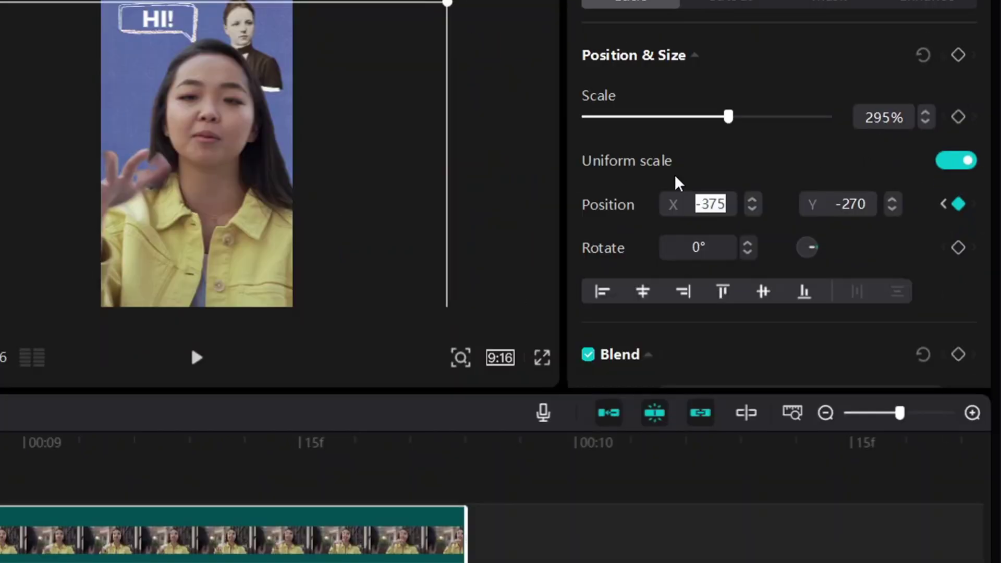
type("0")
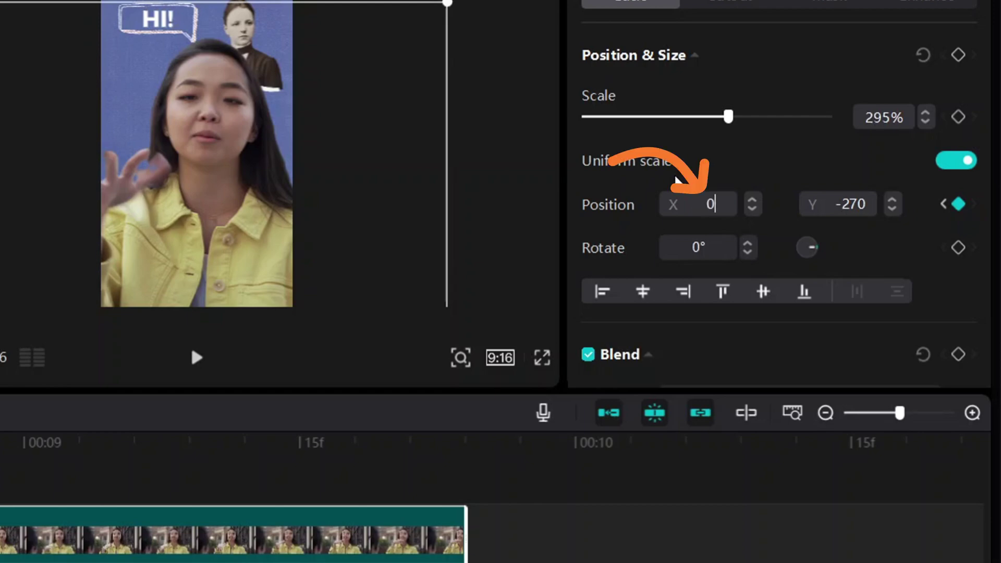
key("Return")
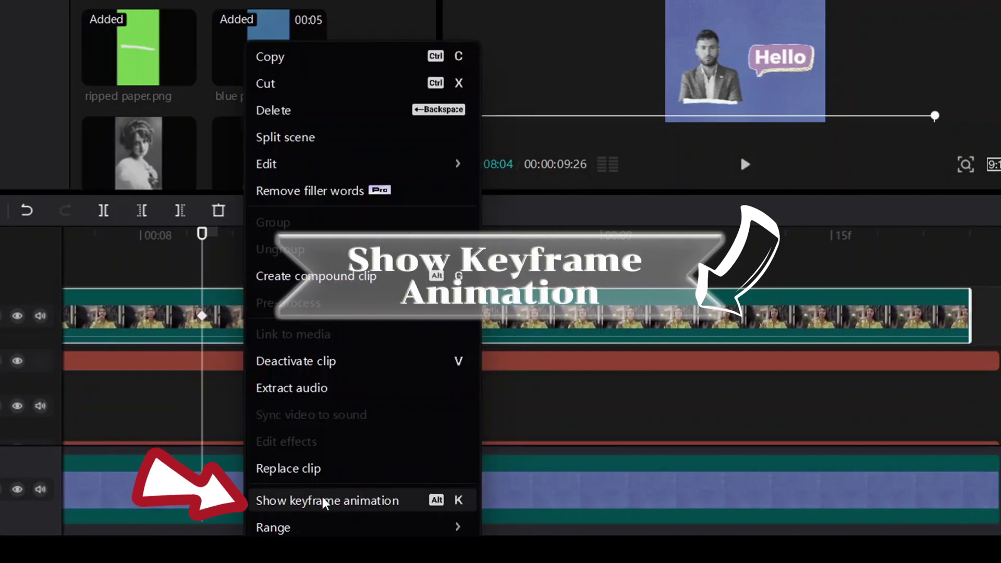
Apply ease curves to both vertical position keyframes in the graph, then hide the keyframe rows
left_click(322, 498)
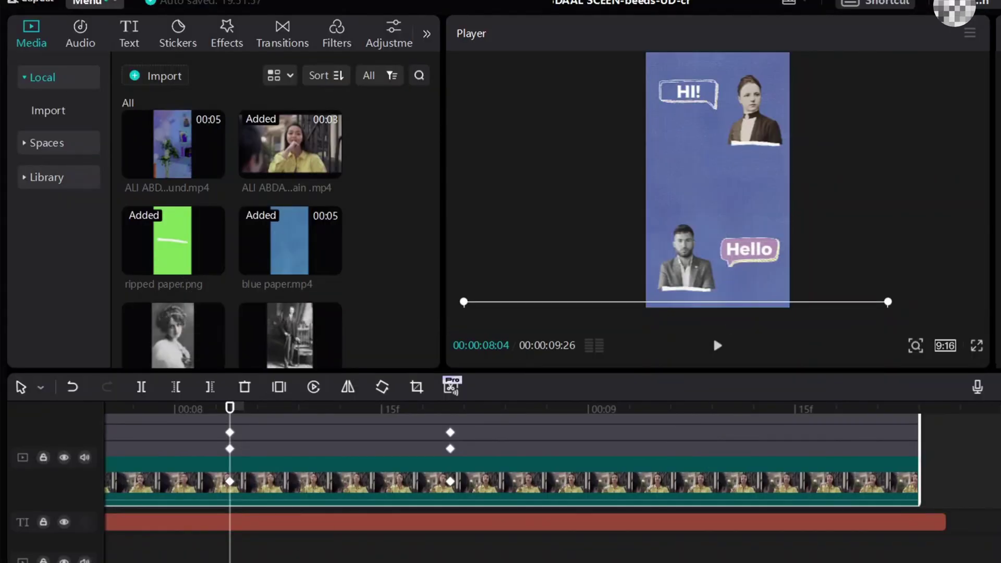
key("ctrl+minus")
key("ctrl+minus")
key("ctrl+minus")
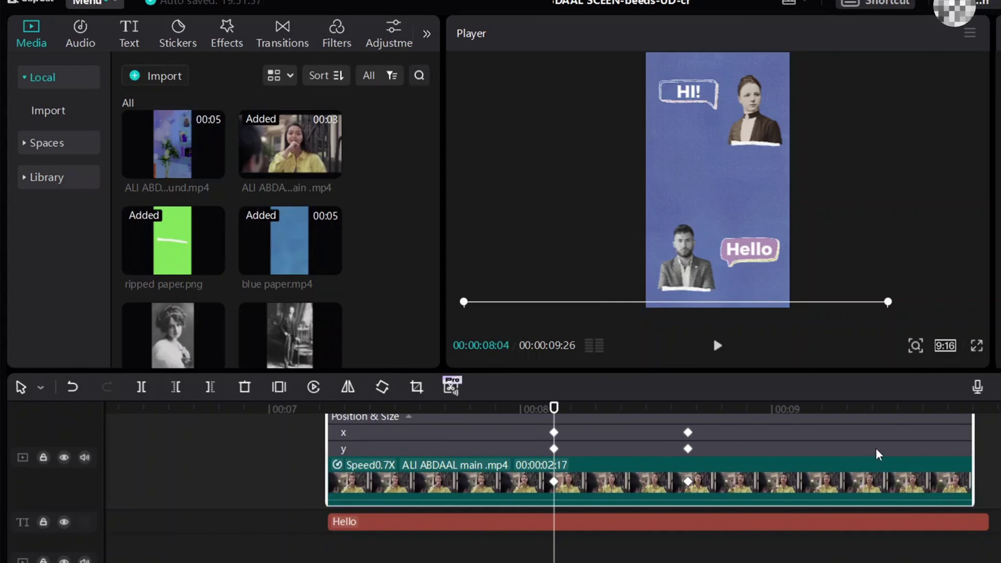
scroll(878, 454, "down", 1)
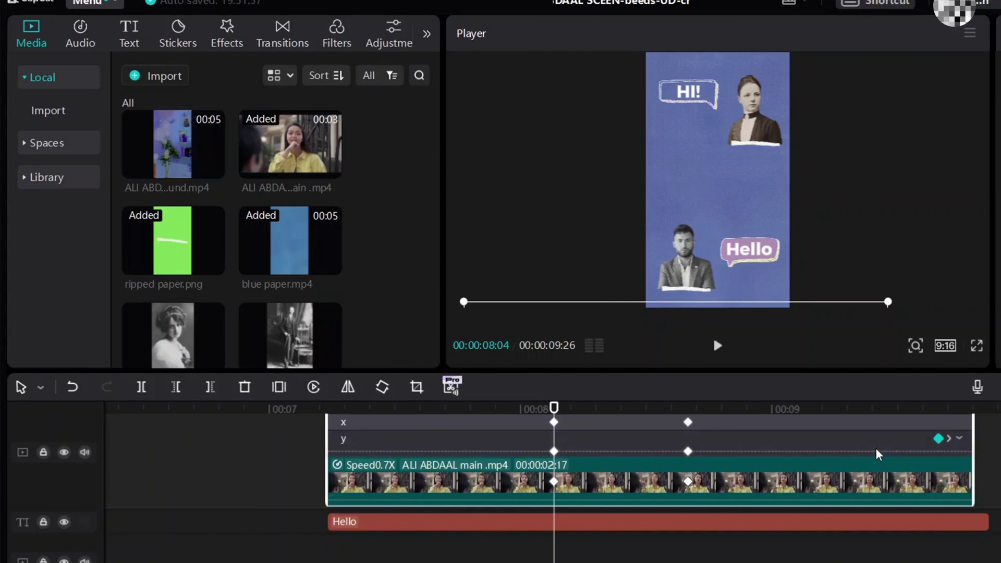
left_click(961, 439)
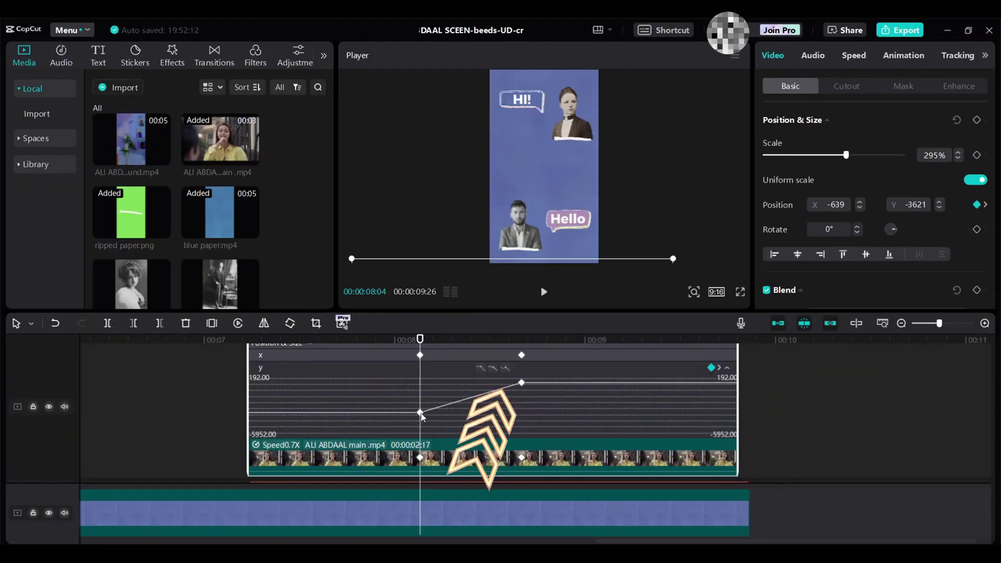
left_click(421, 412)
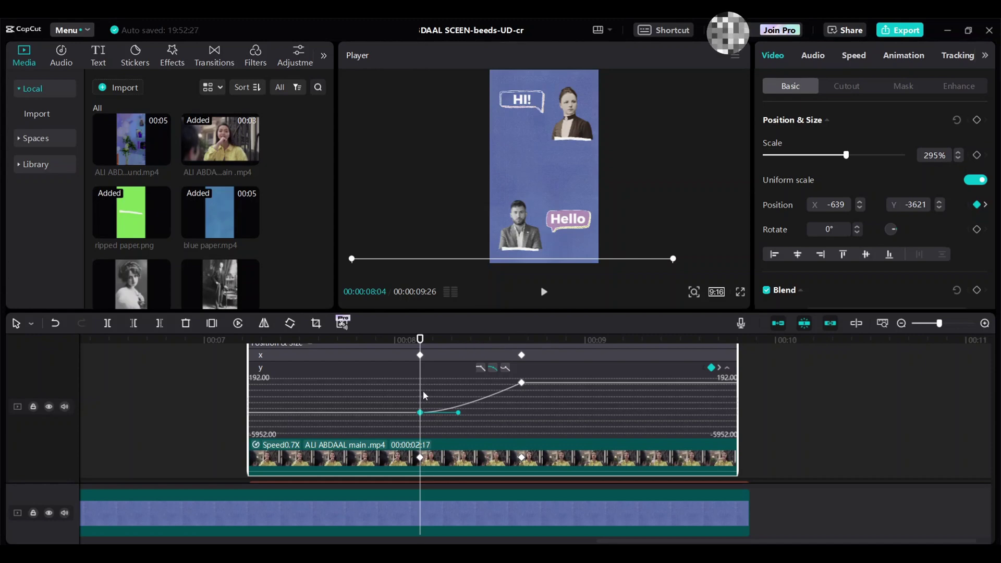
left_click_drag(418, 344, 522, 360)
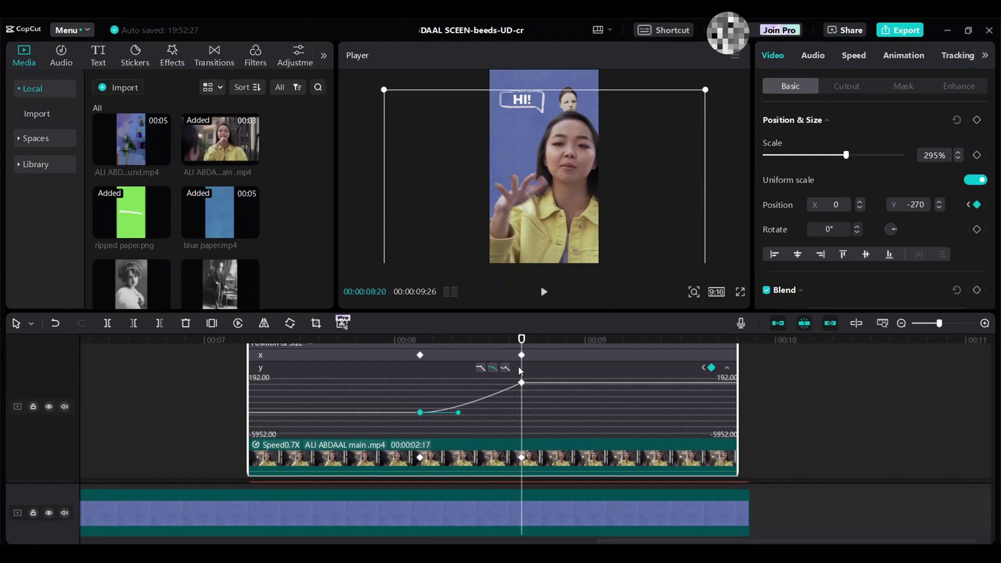
left_click(522, 384)
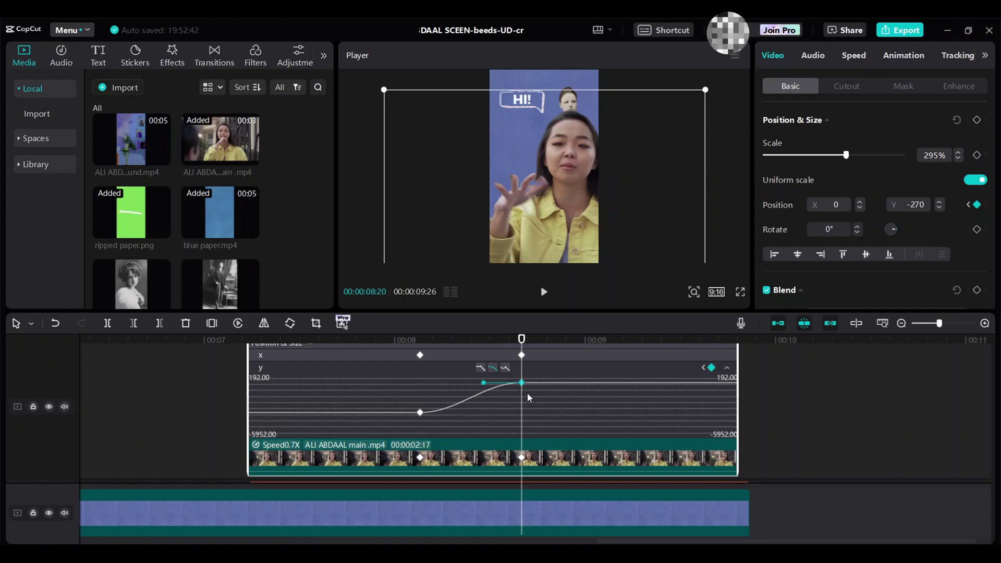
left_click(728, 368)
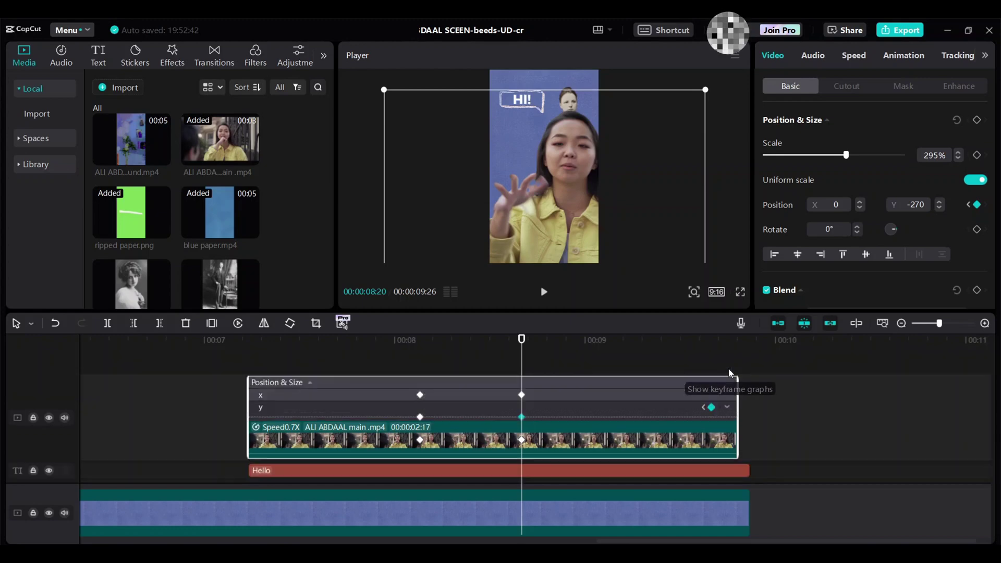
right_click(573, 430)
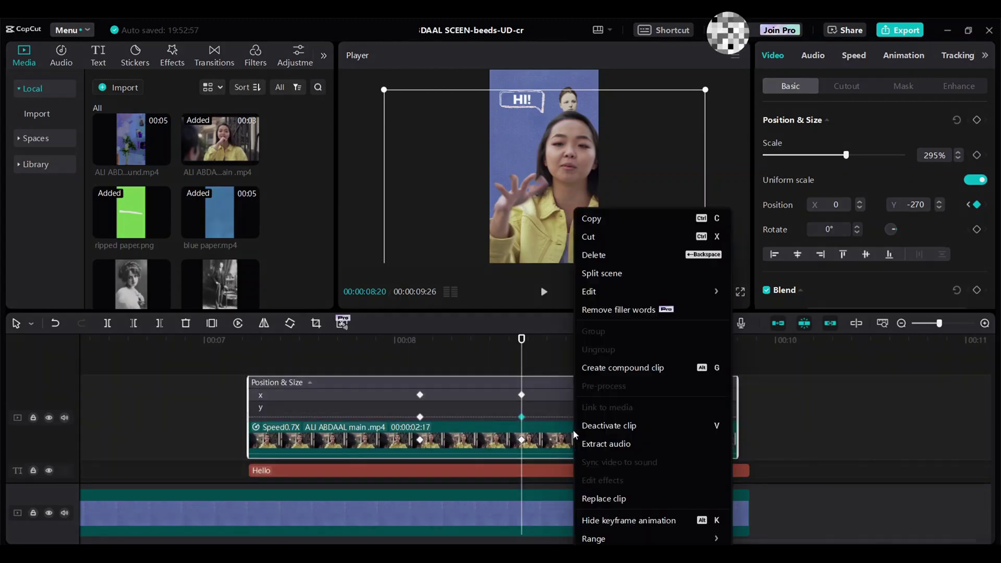
left_click(628, 521)
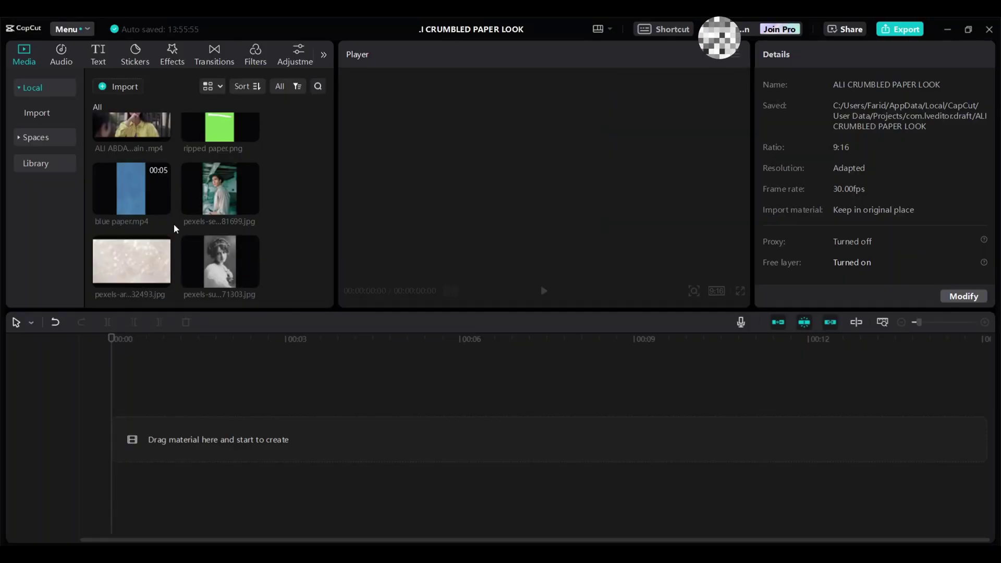
Add blue paper.mp4 and overlay the portrait photo above it with Auto cutout enabled
left_click(166, 208)
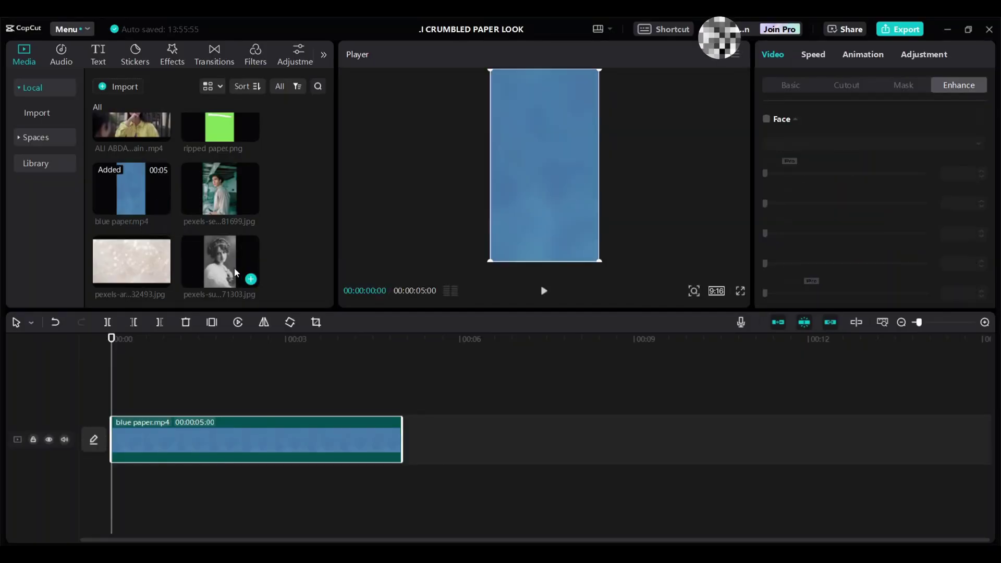
left_click(251, 280)
left_click_drag(286, 460, 266, 404)
left_click(847, 85)
scroll(836, 227, "down", 2)
scroll(826, 231, "up", 1)
scroll(815, 246, "down", 2)
left_click(765, 284)
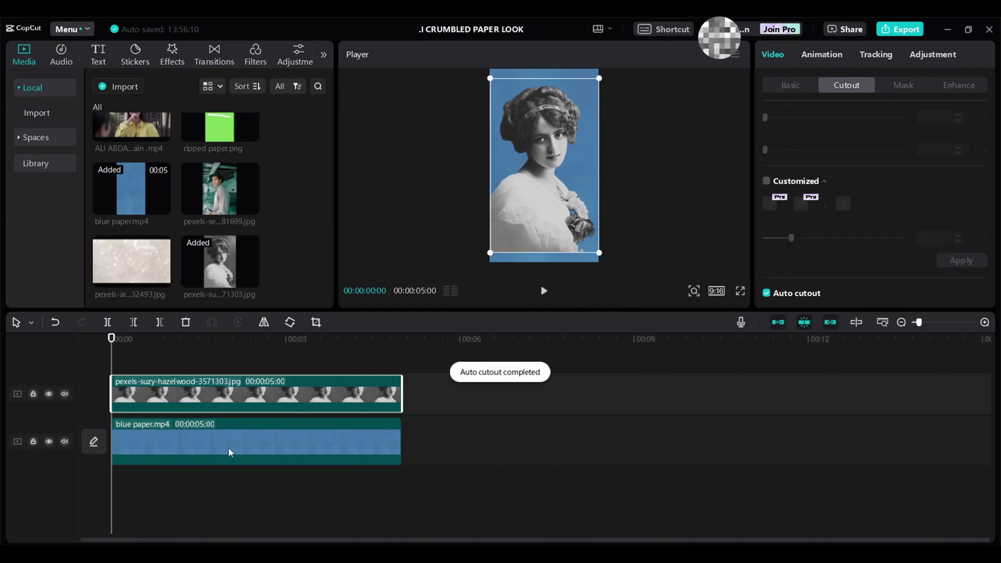
left_click(463, 432)
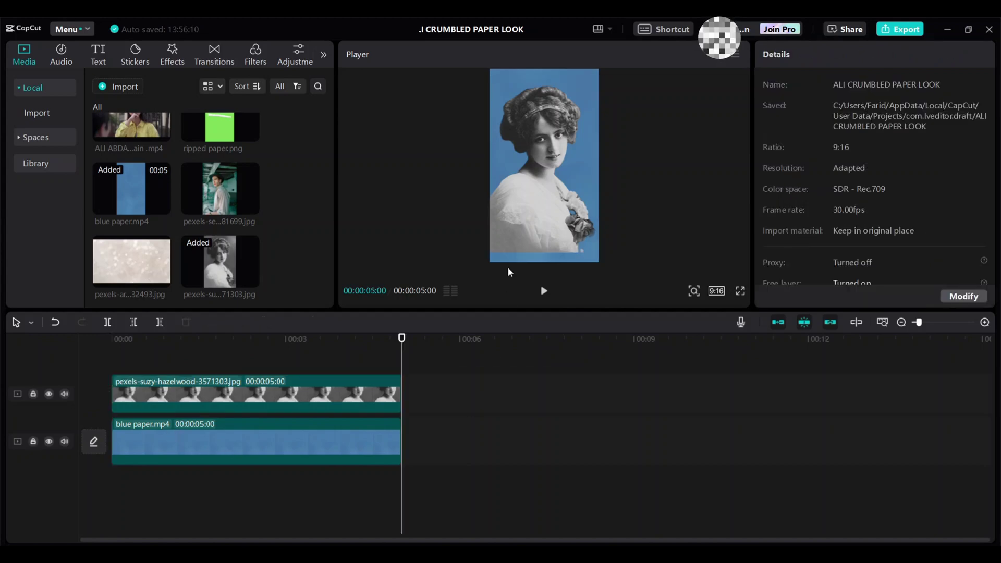
left_click(172, 53)
Add the Nightclub Camera Shake effect and stretch it across the whole portrait clip
left_click(49, 75)
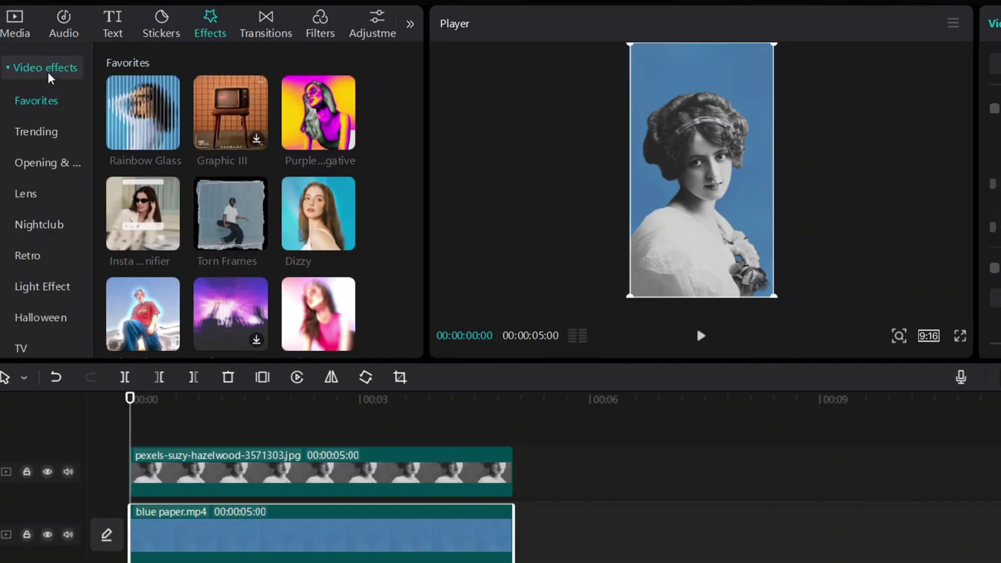
scroll(59, 260, "down", 2)
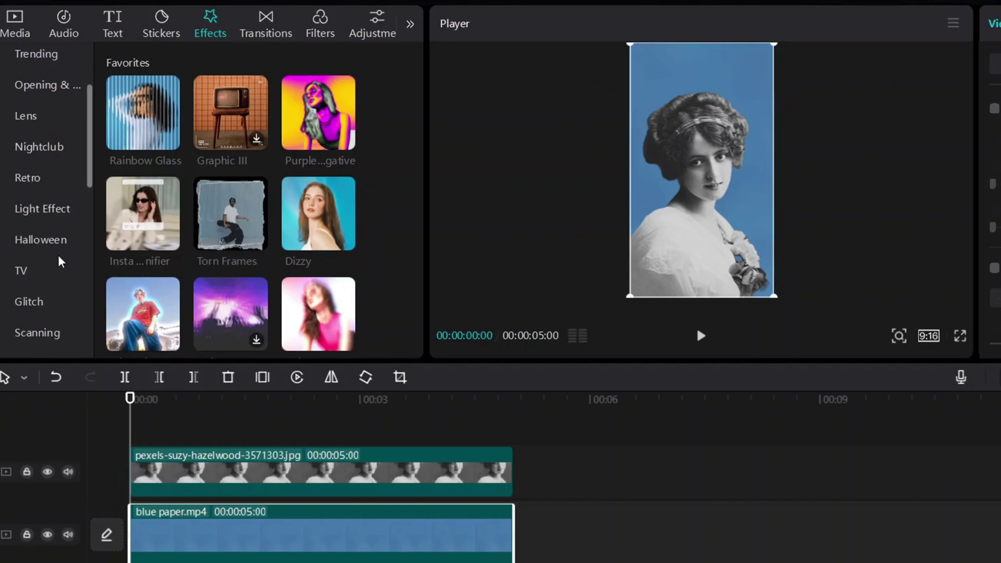
left_click(39, 146)
scroll(254, 228, "down", 3)
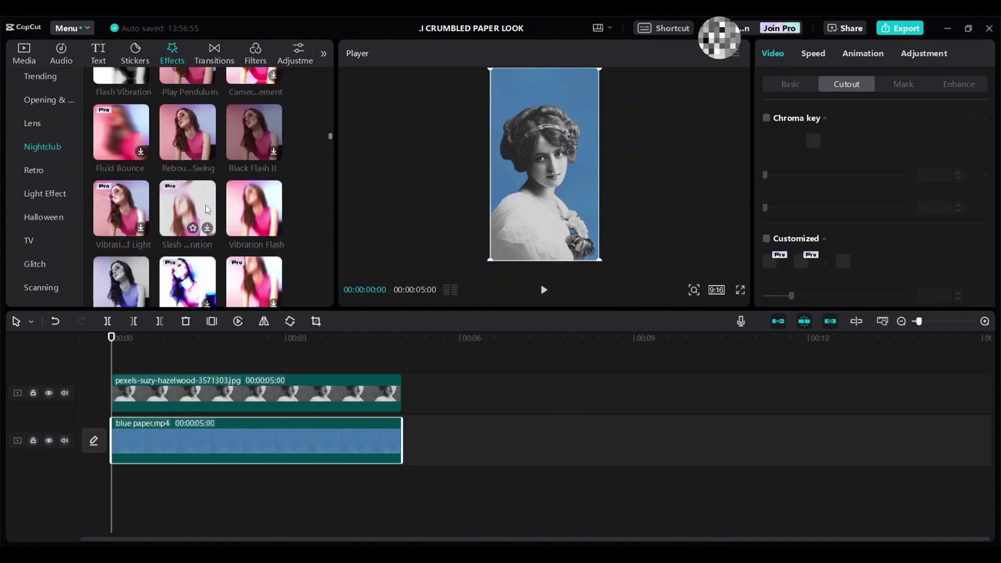
scroll(205, 205, "down", 4)
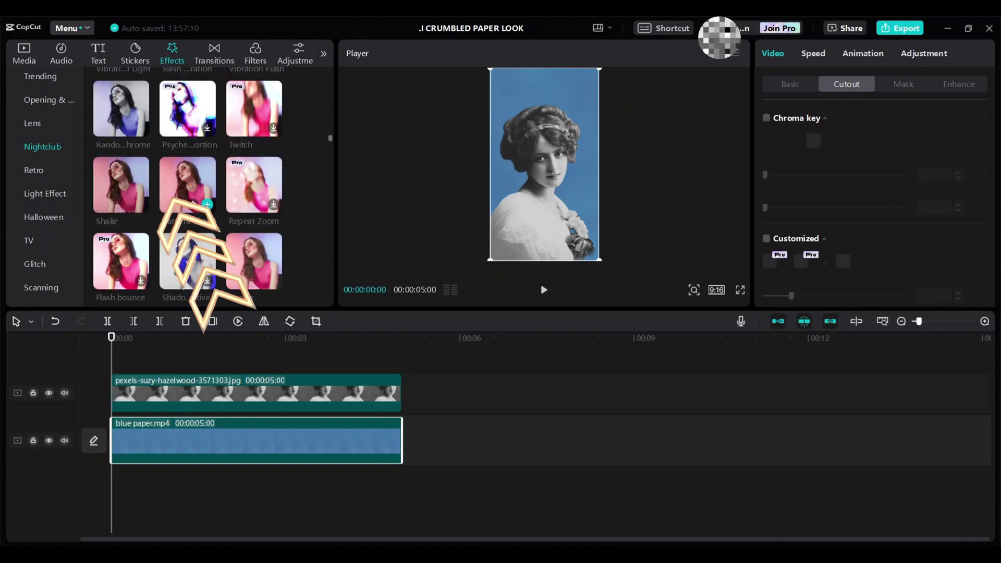
left_click(207, 204)
left_click_drag(286, 380, 403, 381)
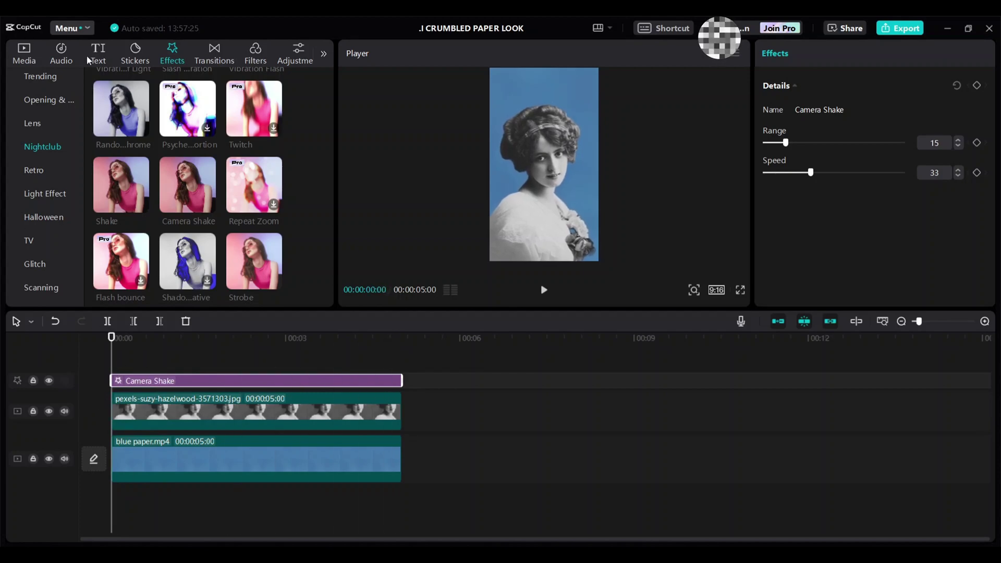
left_click(132, 57)
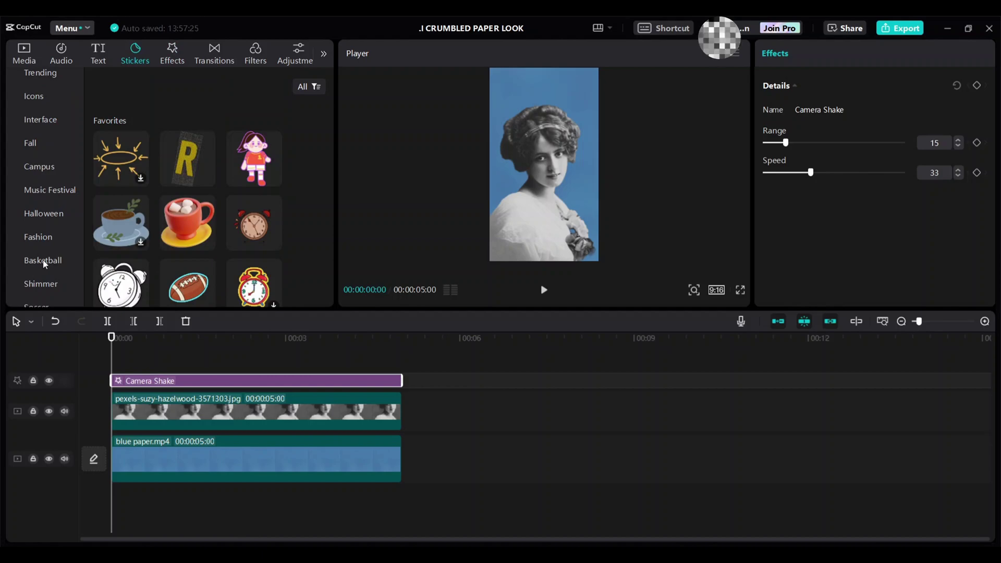
Add the Vibes question-mark sticker for the full clip, placed above the woman's head
scroll(150, 201, "down", 5)
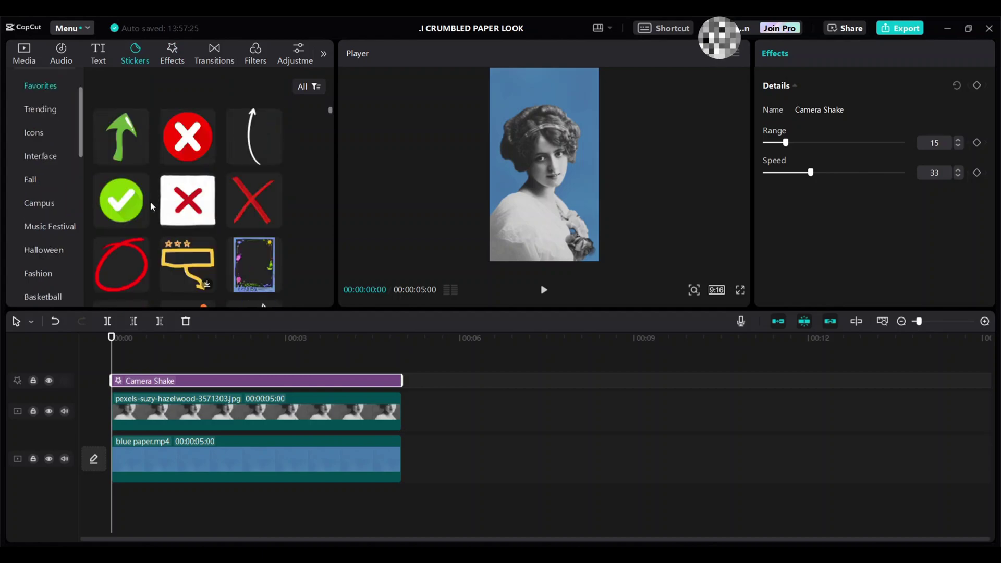
scroll(44, 259, "down", 3)
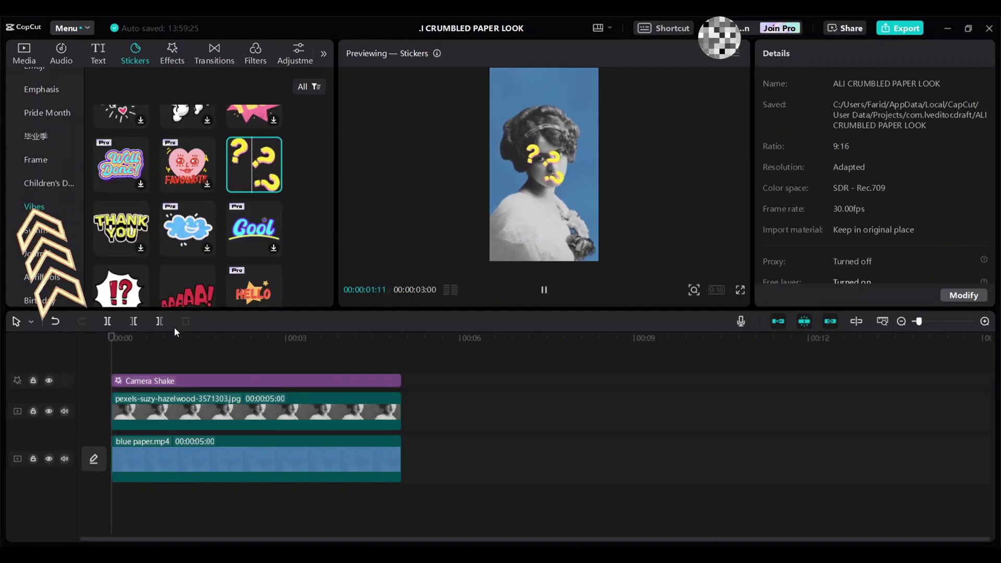
left_click(272, 185)
left_click_drag(286, 381, 395, 390)
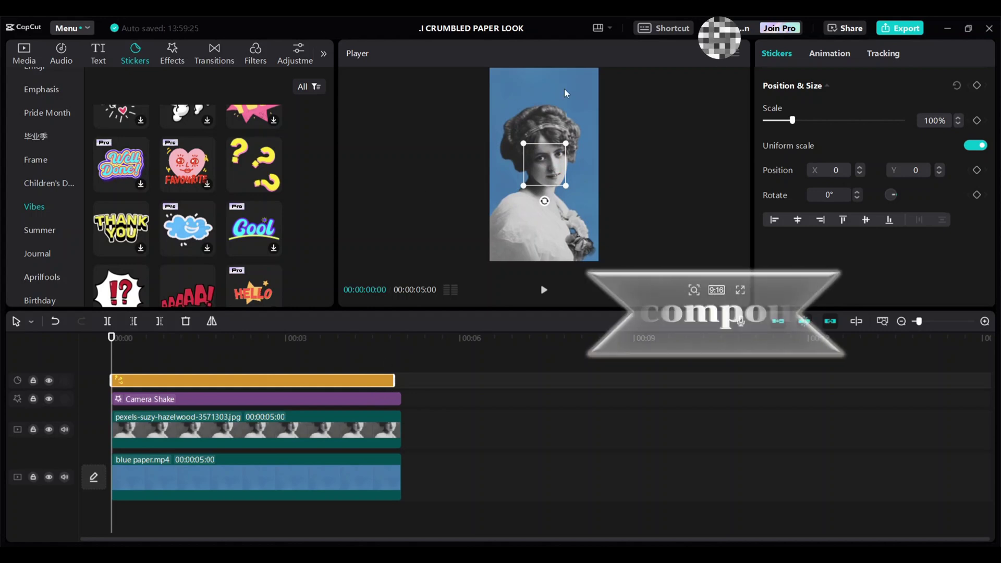
left_click_drag(561, 179, 564, 103)
Combine the sticker, Camera Shake and portrait tracks into one compound clip
left_click_drag(111, 382, 190, 381)
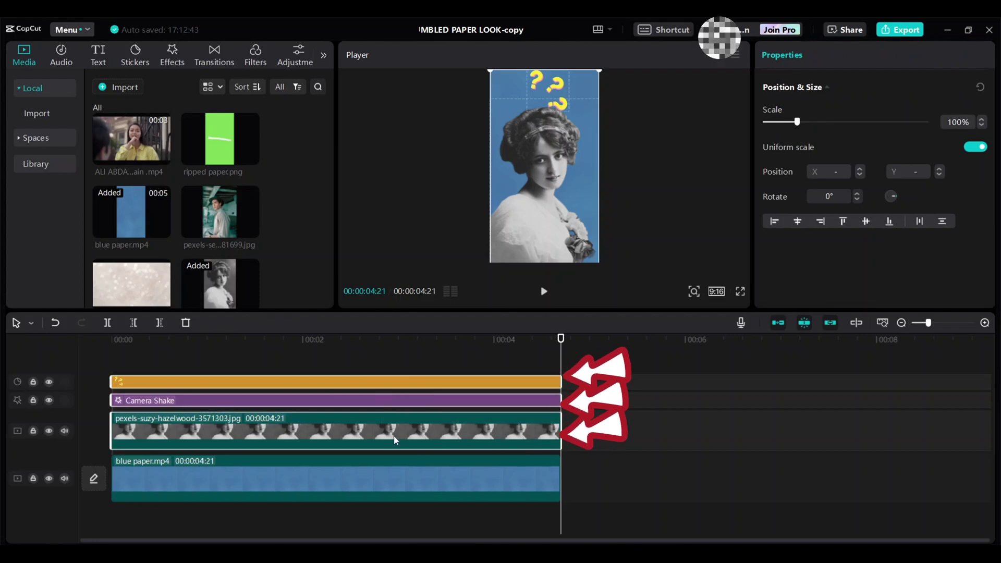
right_click(479, 440)
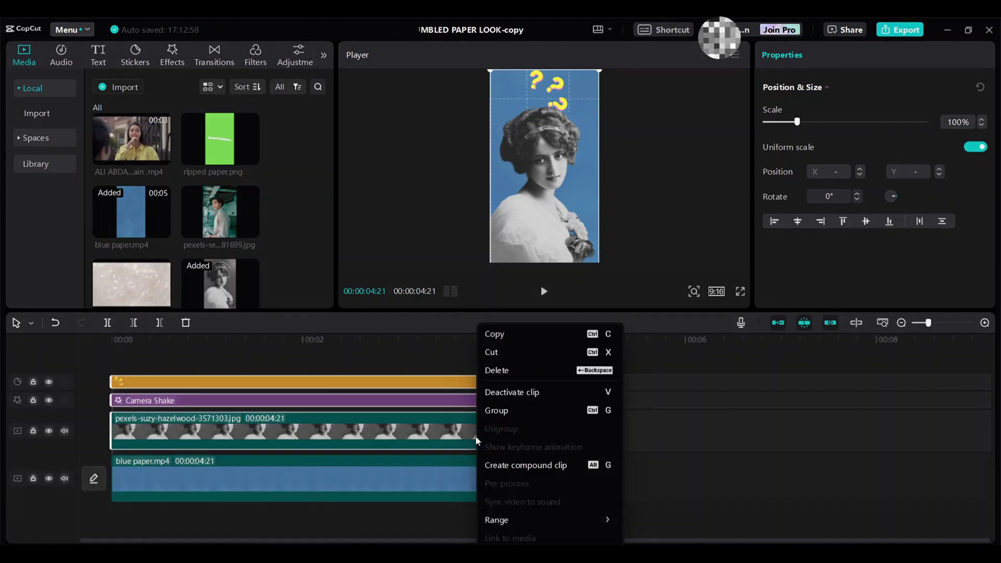
left_click(505, 466)
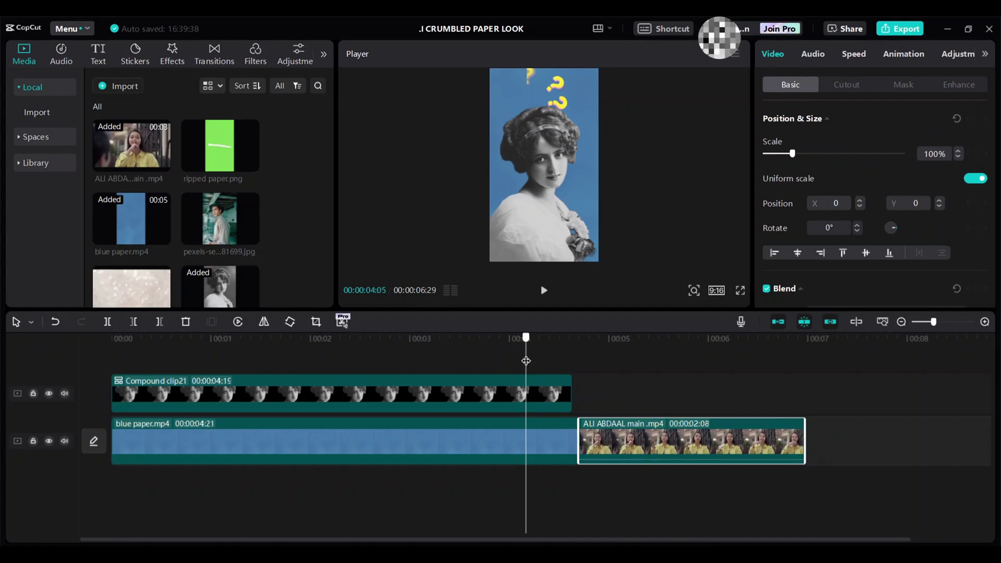
Place the presenter after the compound clip, lowered to the frame bottom with Auto cutout
left_click_drag(526, 361, 580, 372)
left_click_drag(559, 178, 547, 238)
left_click_drag(594, 430, 593, 392)
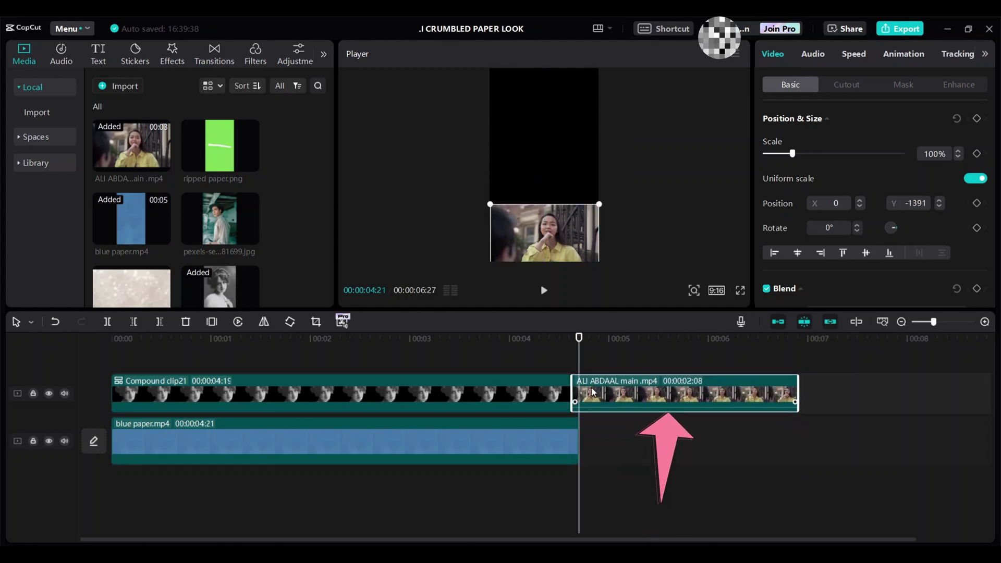
left_click(860, 86)
scroll(837, 248, "down", 2)
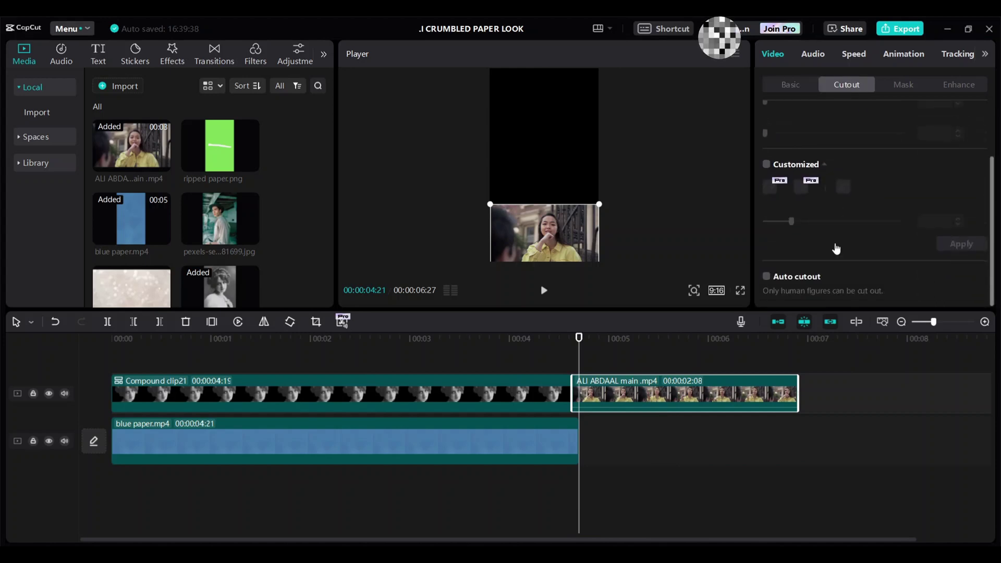
left_click(768, 279)
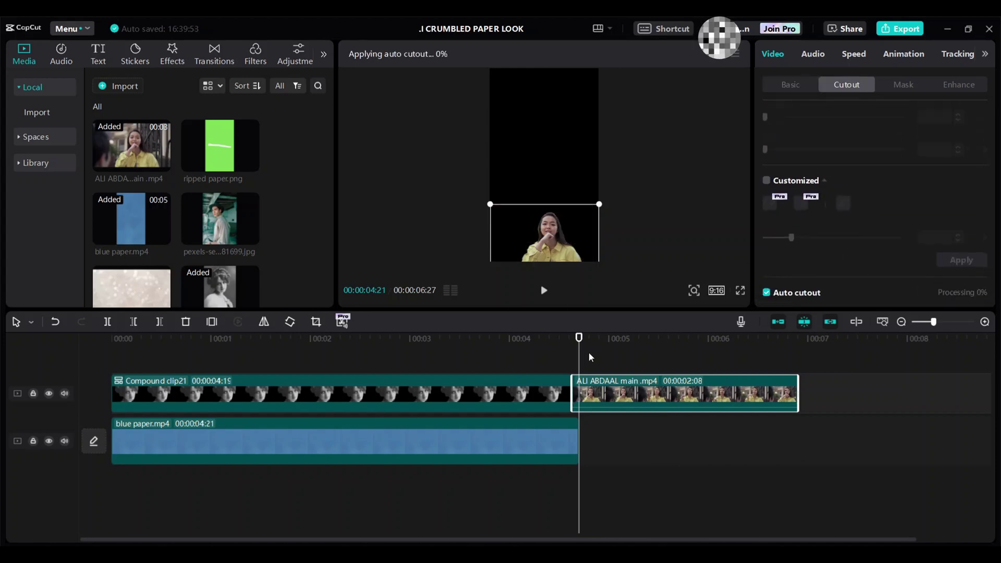
left_click_drag(579, 359, 393, 358)
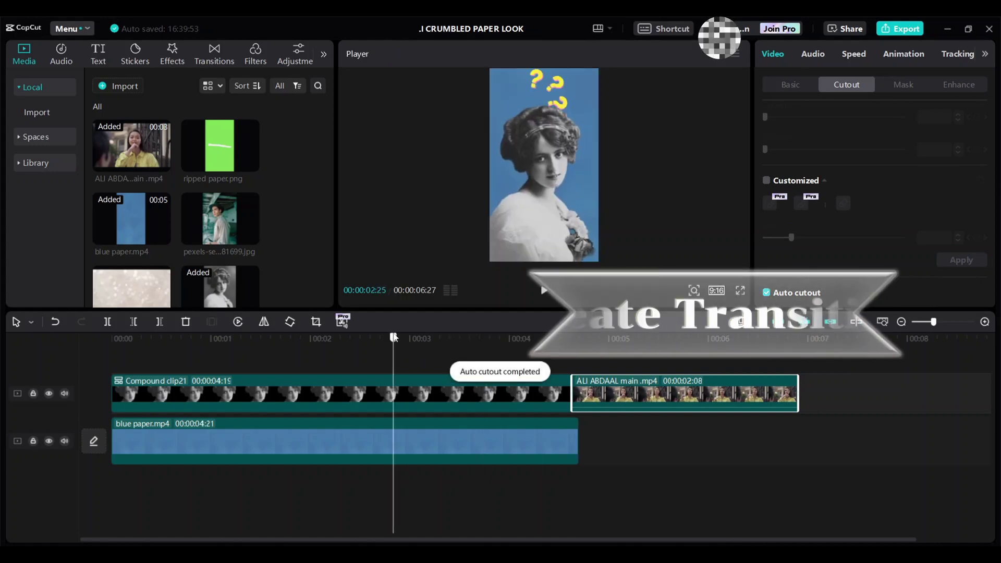
scroll(149, 251, "down", 3)
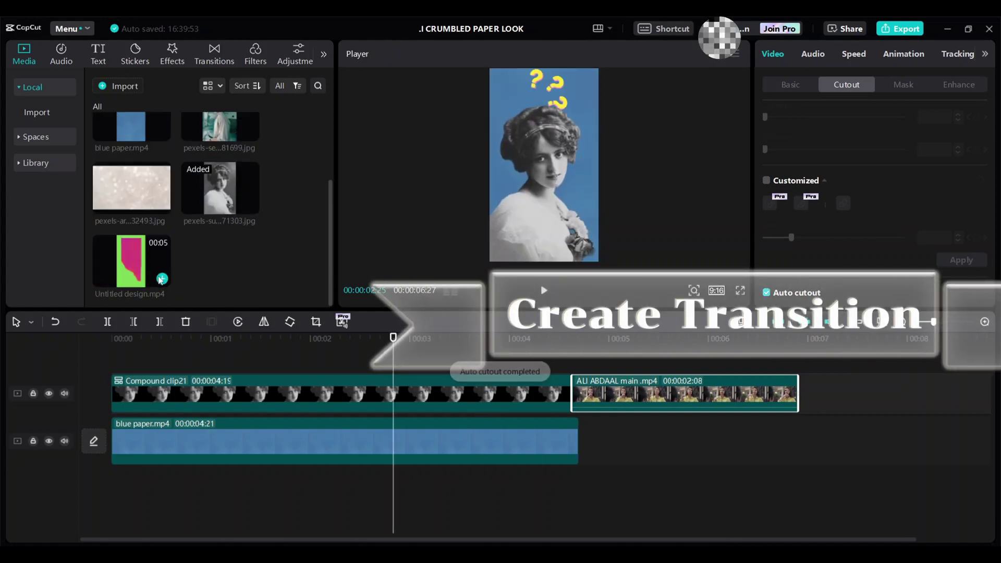
Add Untitled design.mp4 to the timeline on a new upper track from about 2.5 s
left_click(163, 280)
left_click_drag(728, 448, 519, 361)
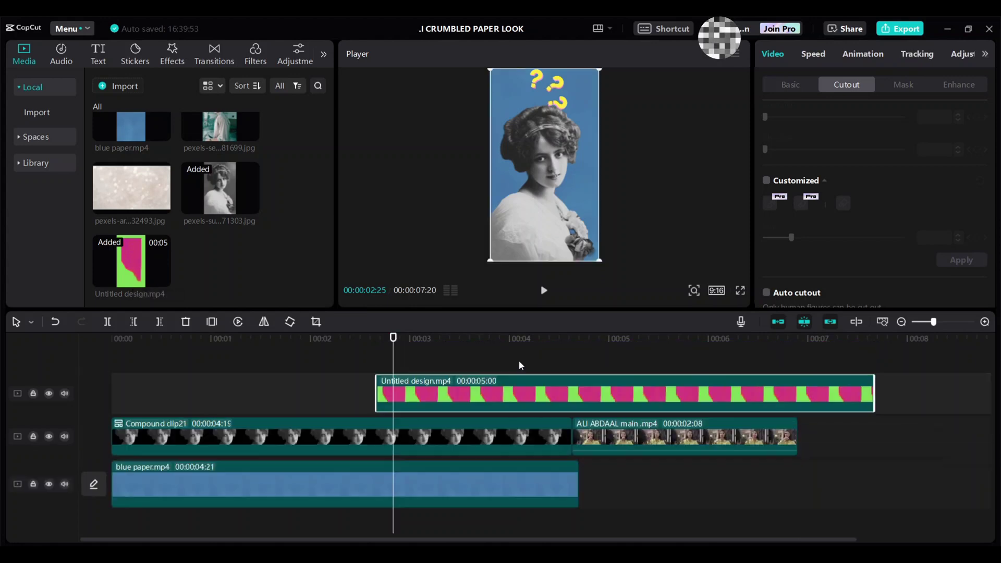
scroll(830, 158, "up", 2)
Chroma-key out the sampled green from the torn-paper clip at strength 24
left_click(767, 119)
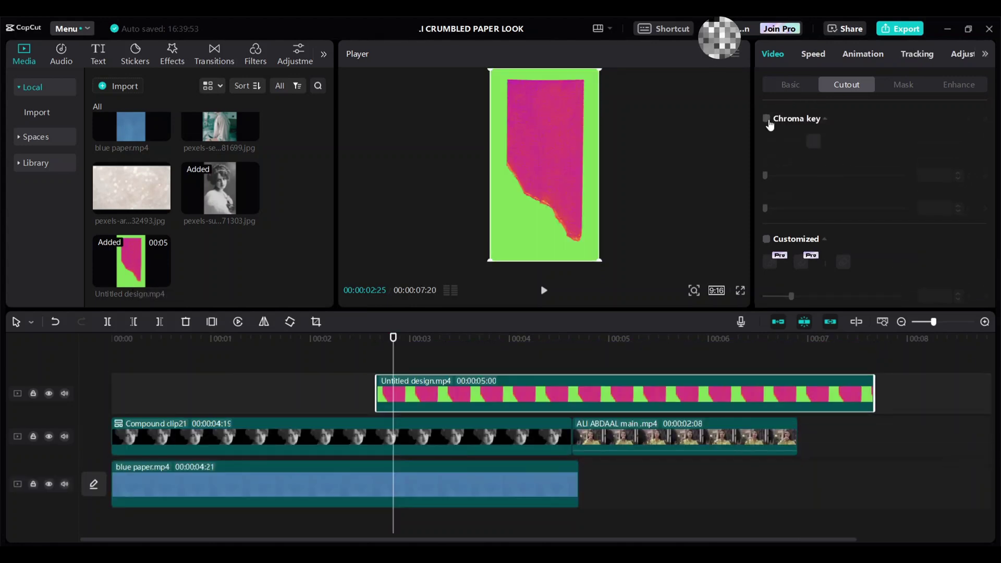
left_click(813, 141)
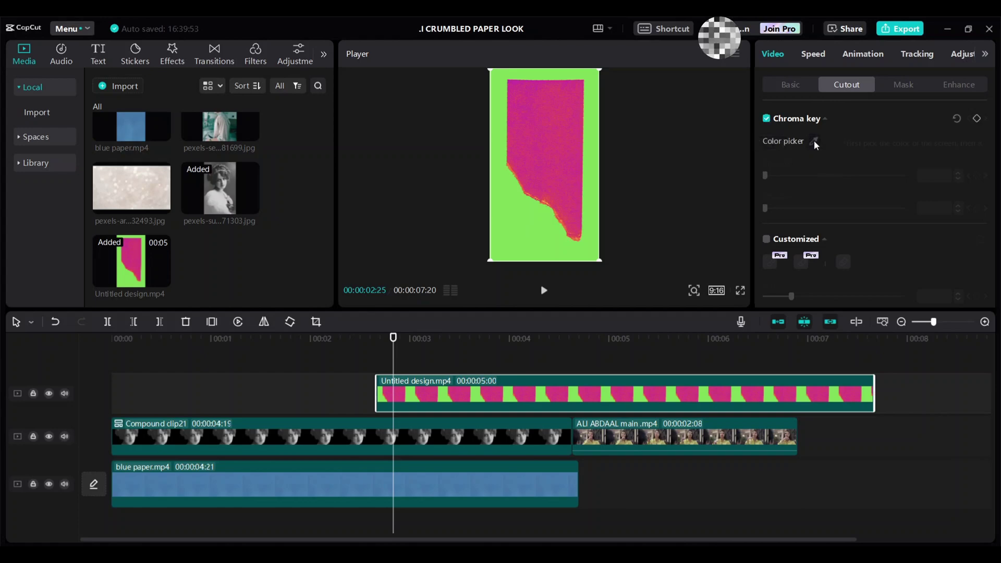
left_click(517, 227)
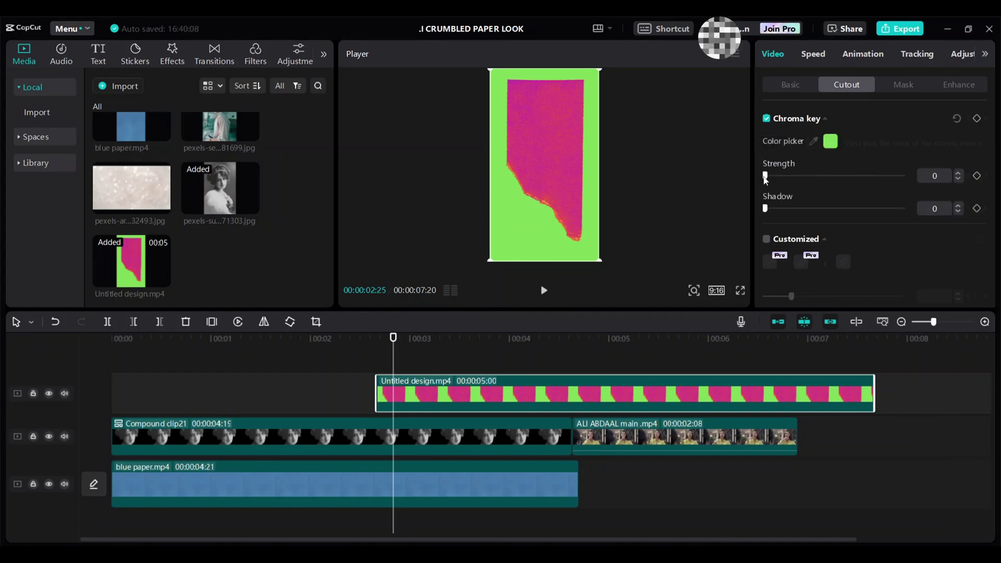
left_click_drag(766, 176, 799, 177)
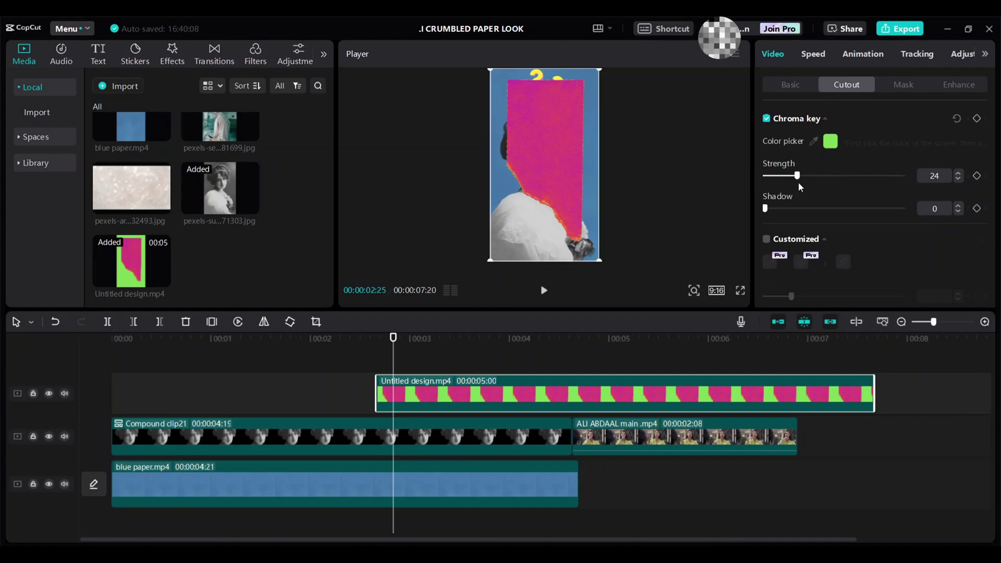
Scale the torn-paper clip to 193% in the Basic settings
left_click(788, 84)
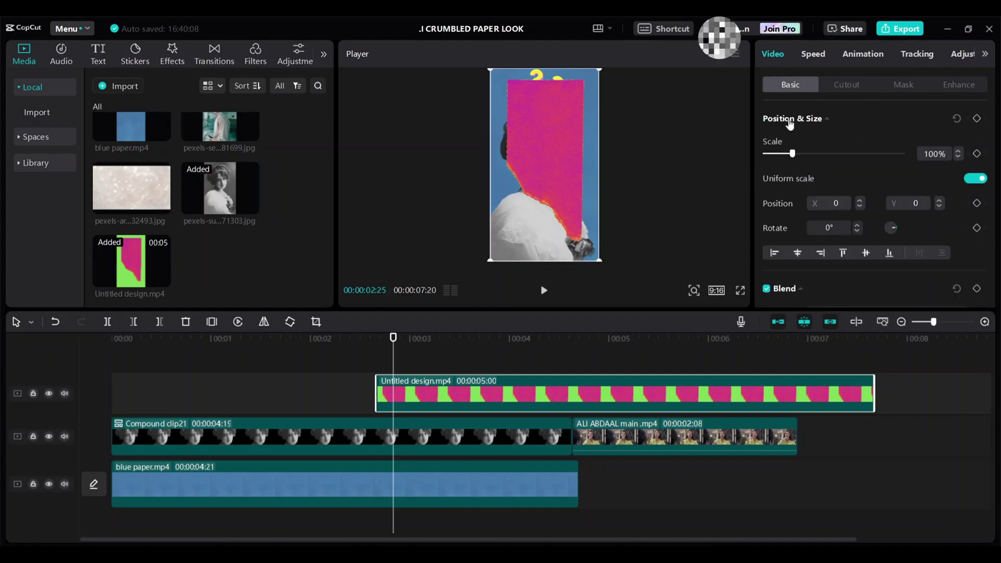
left_click_drag(793, 154, 820, 162)
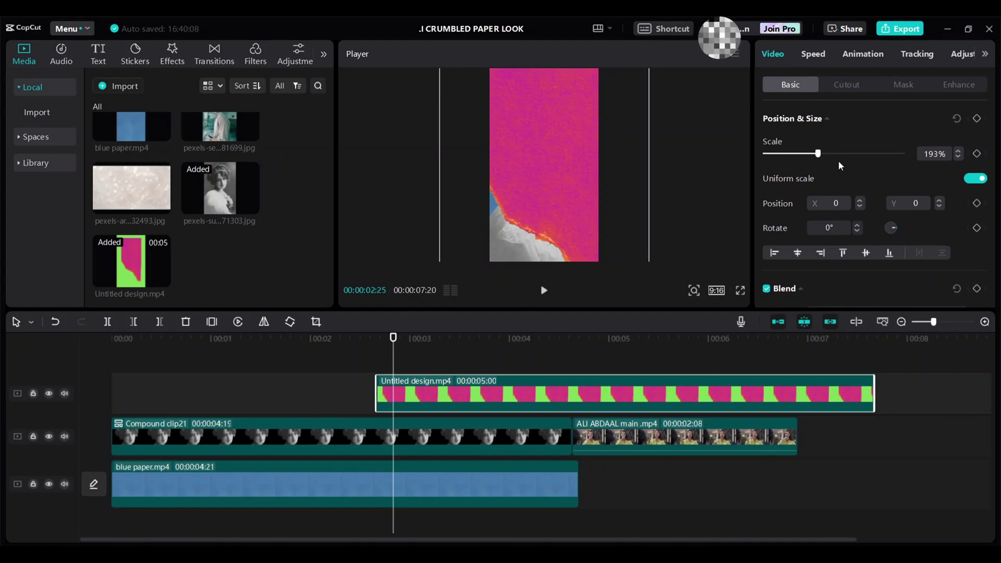
left_click(903, 85)
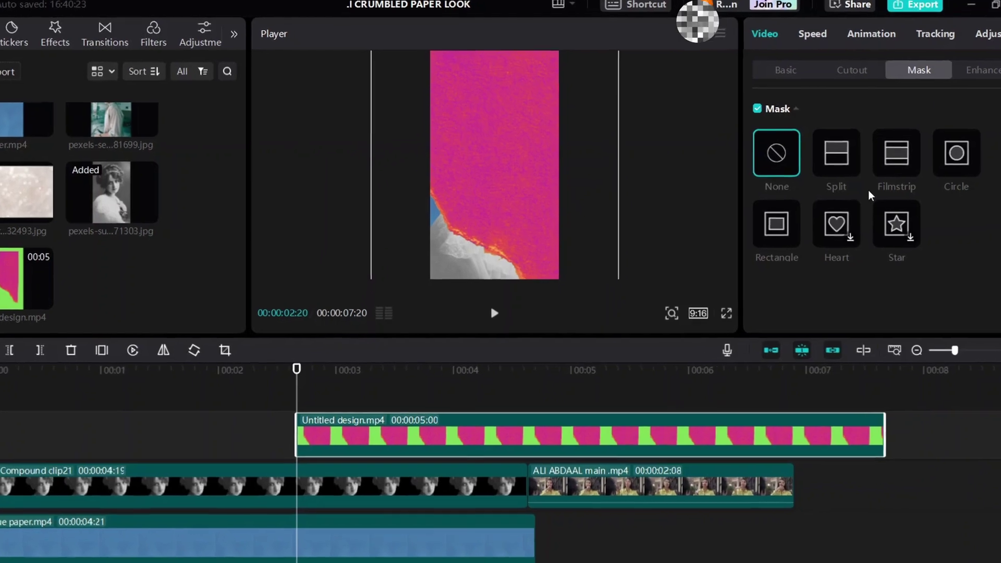
Apply a Split mask tilted 24°, move its line up-right, and keyframe that starting position
left_click(861, 146)
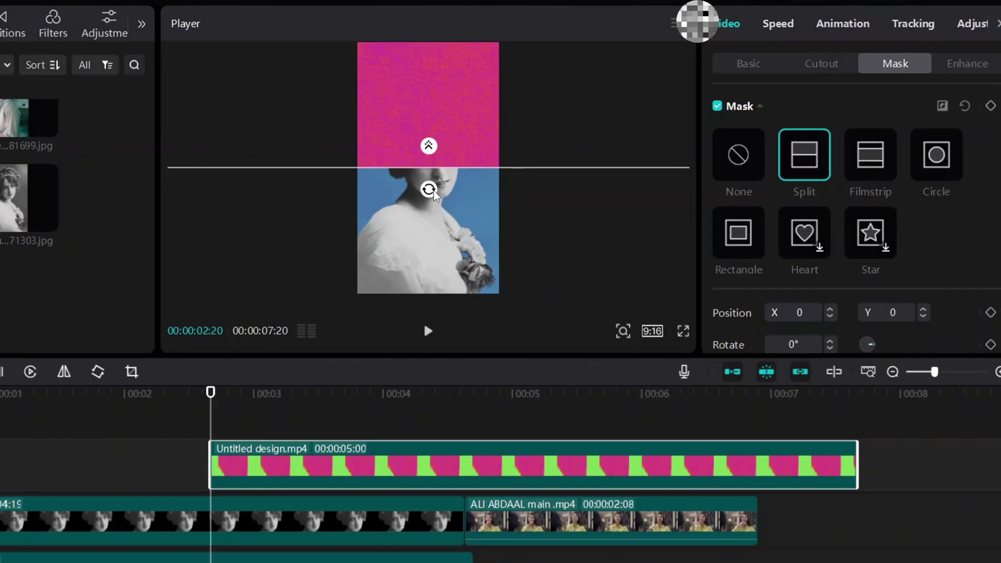
left_click_drag(540, 186, 532, 186)
mouse_move(423, 198)
left_mouse_down()
mouse_move(485, 116)
mouse_move(511, 100)
mouse_move(504, 113)
left_mouse_up()
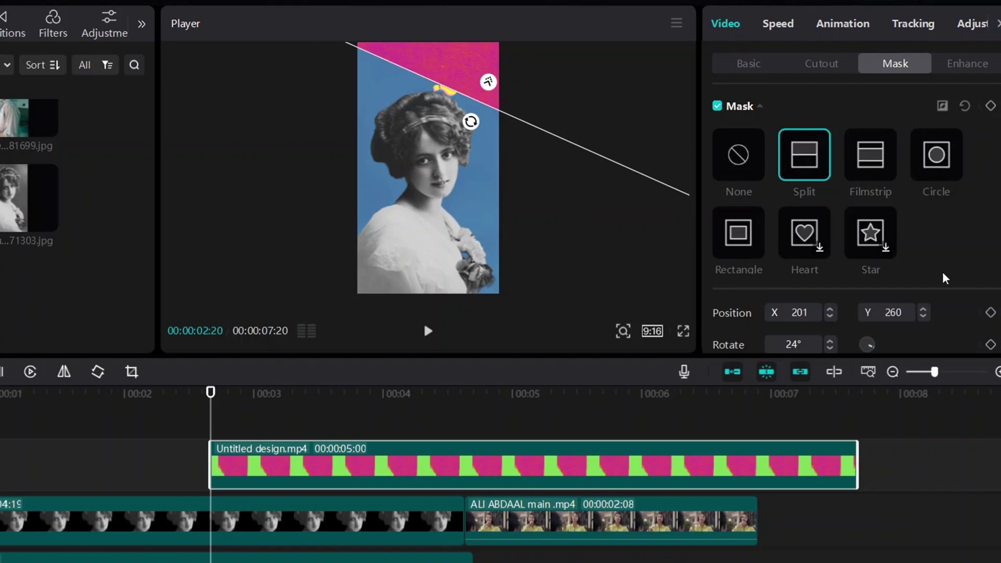
scroll(945, 278, "down", 2)
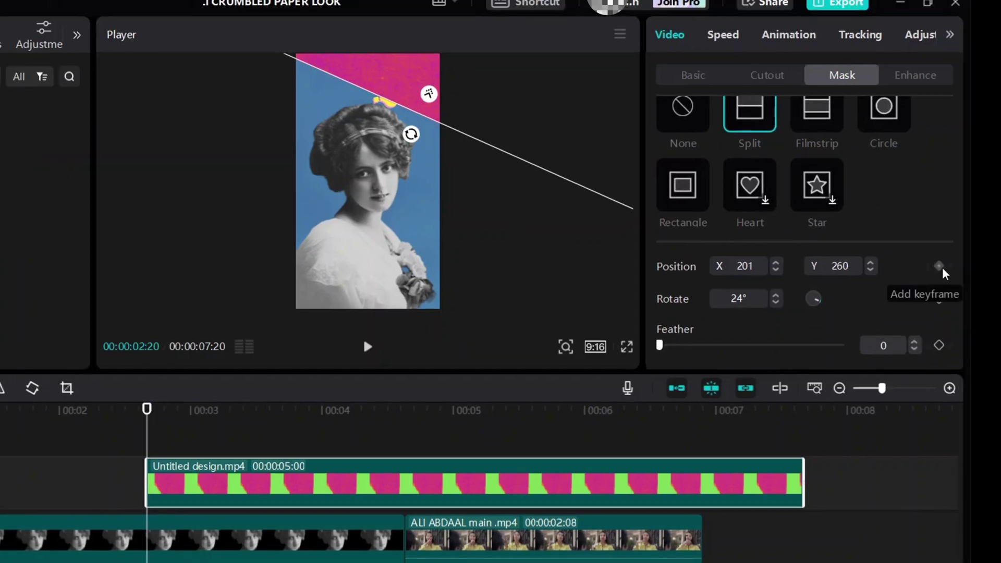
left_click(991, 252)
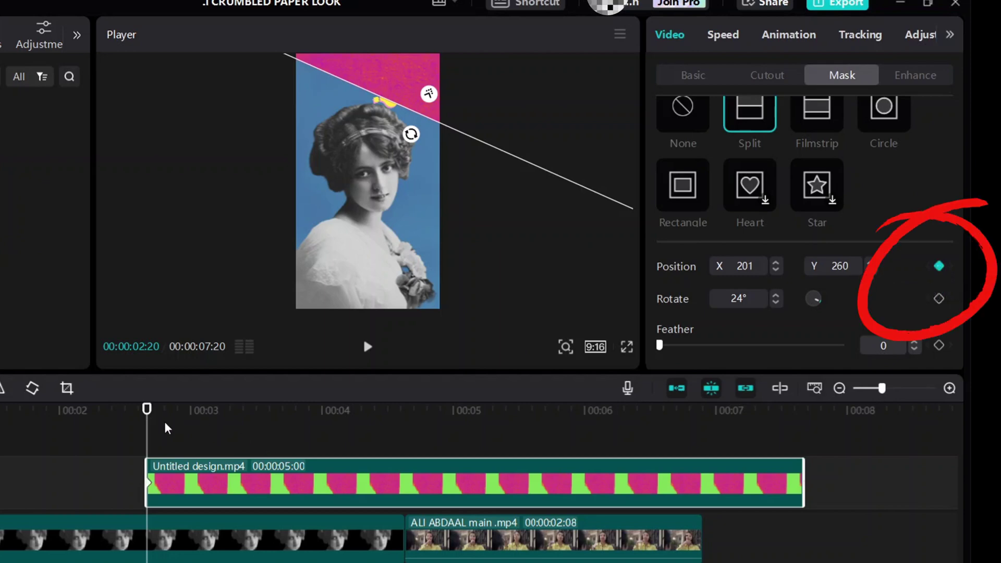
Keyframe the split line sliding down at about 4 s (X 121, Y -156), 5 s and 05:12
left_click_drag(154, 439, 375, 466)
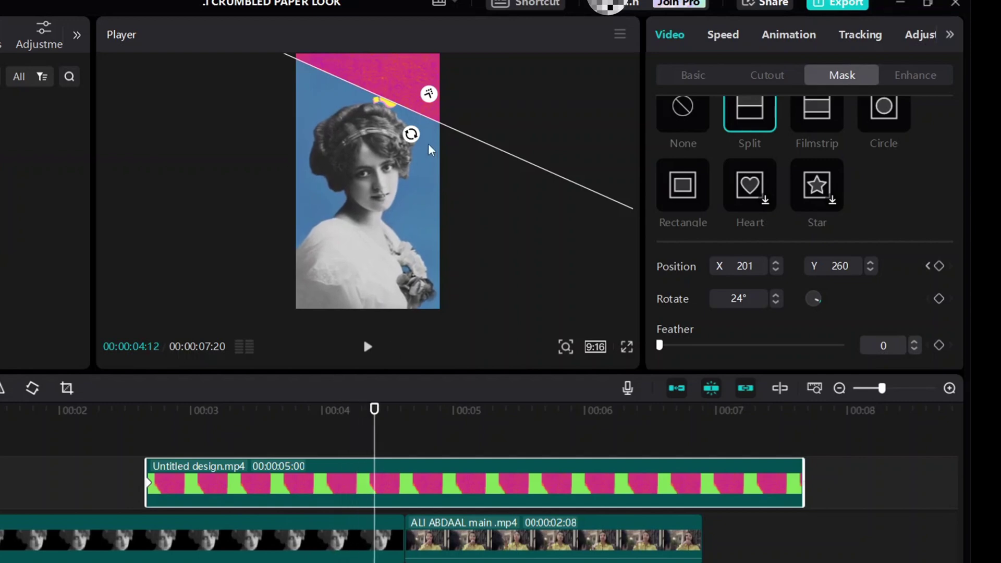
left_click_drag(415, 117, 395, 224)
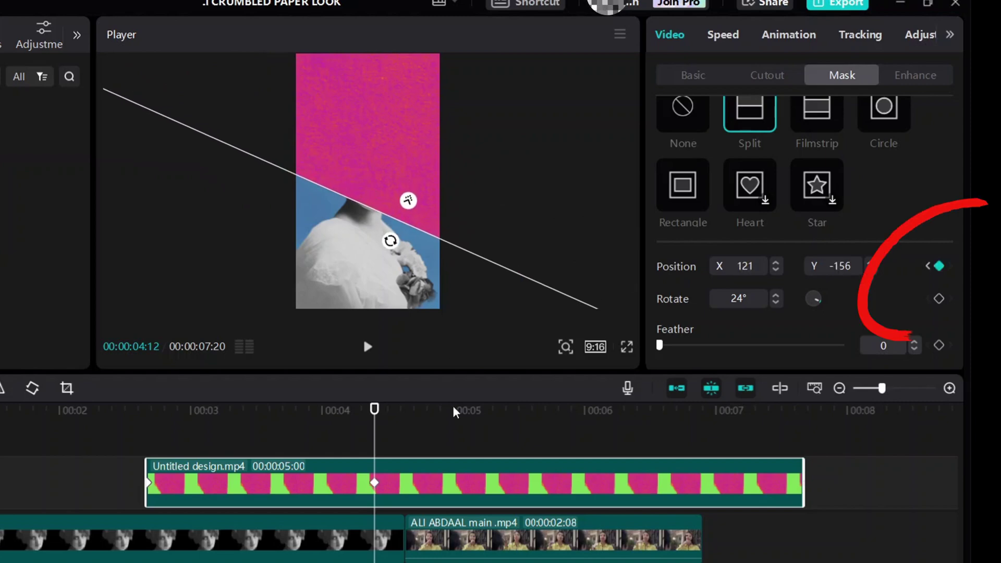
left_click(379, 446)
left_click_drag(387, 446, 457, 448)
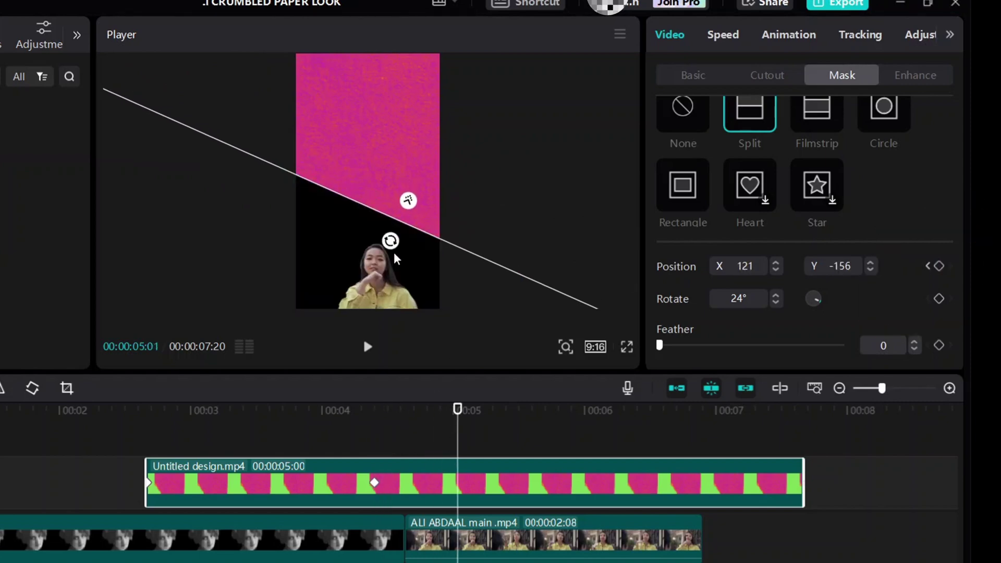
left_click_drag(401, 223, 370, 327)
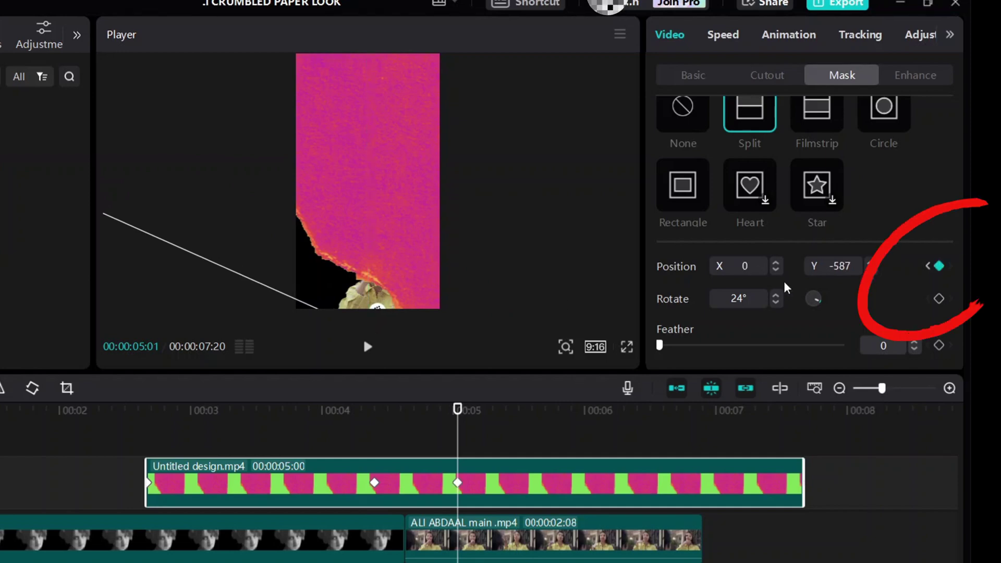
scroll(787, 288, "up", 2)
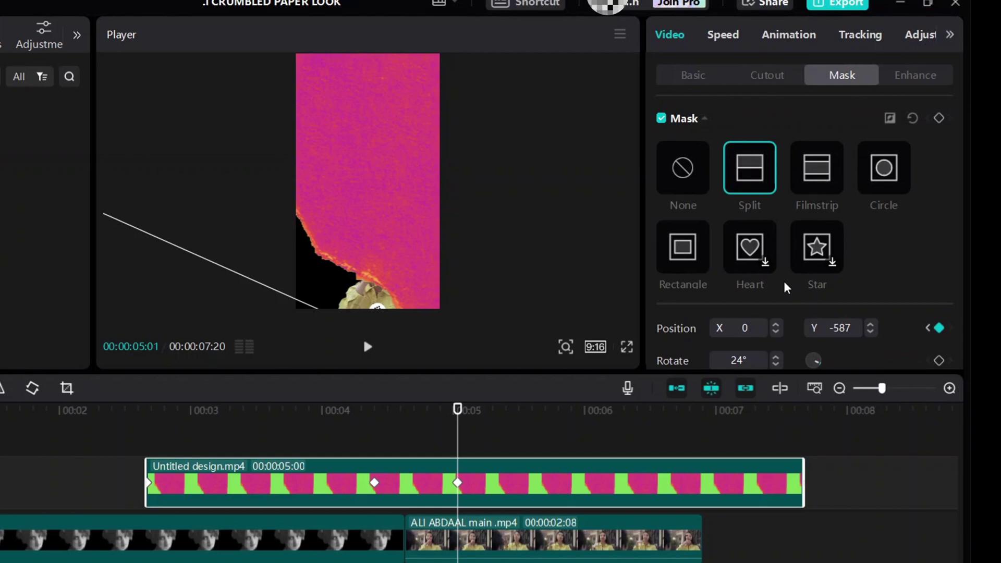
left_click_drag(458, 433, 505, 434)
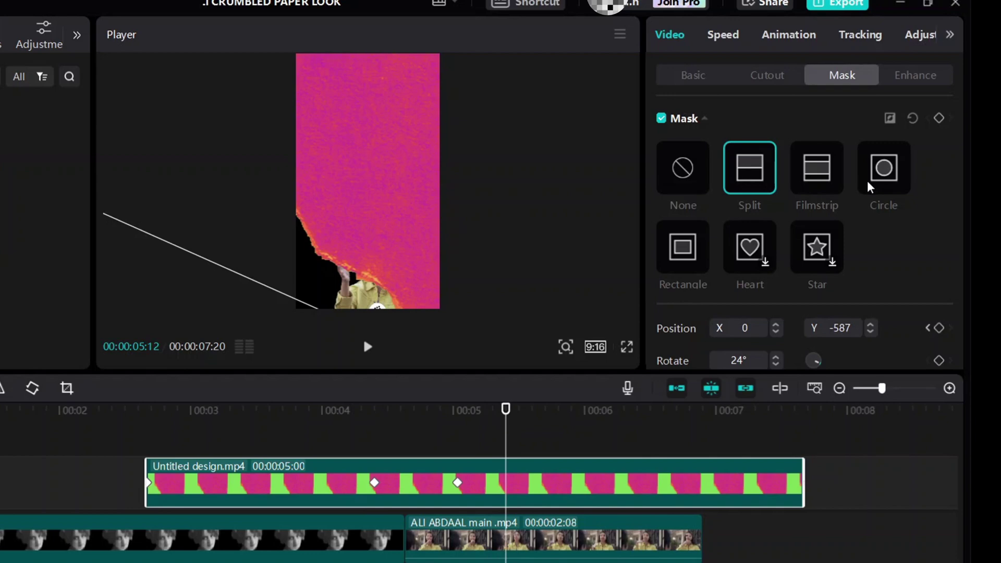
left_click(939, 328)
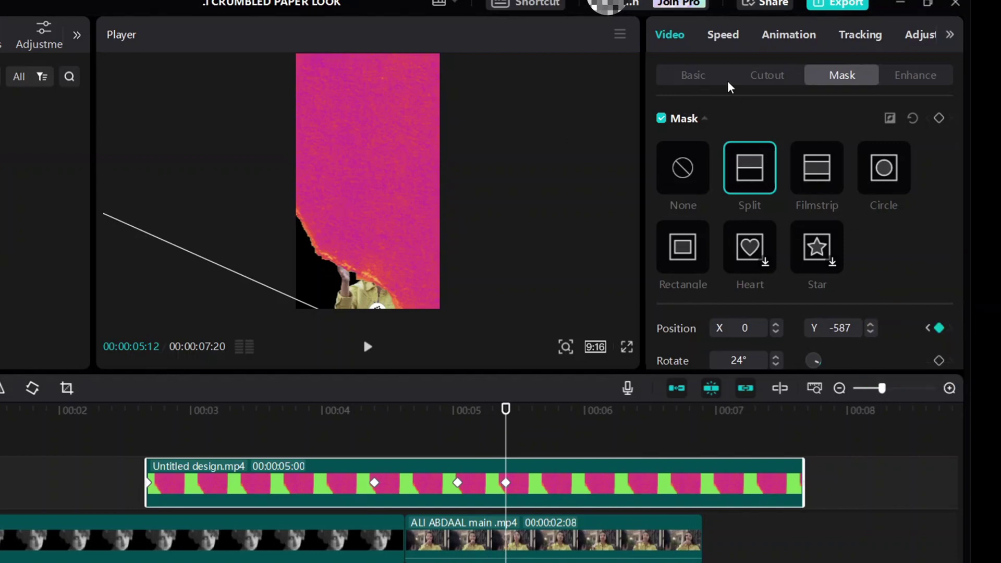
Shift the pink paper bottom-left, preview the transition, and move ALI ABDAAL to a new top track
left_click(708, 79)
left_click_drag(302, 231, 332, 276)
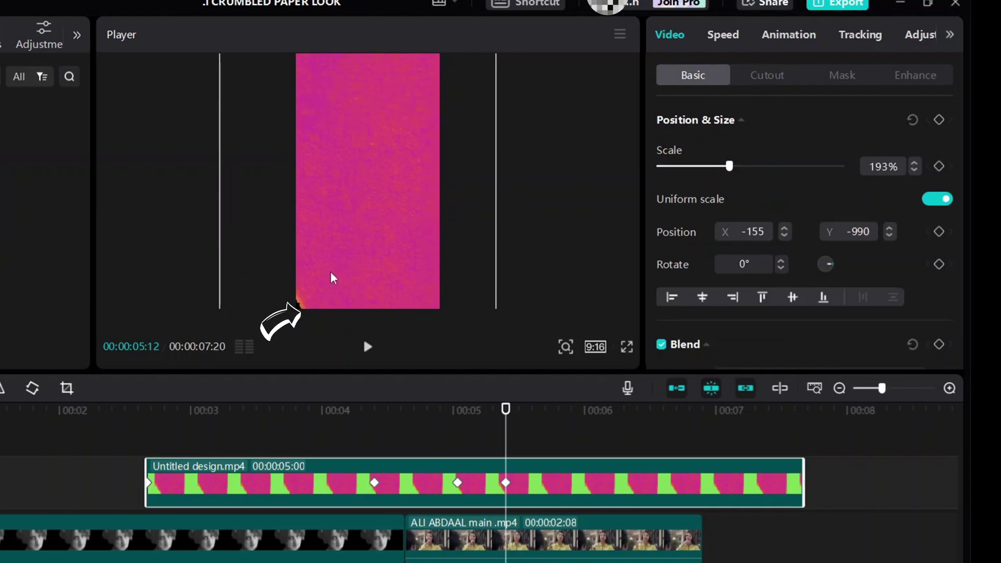
left_click_drag(505, 447, 117, 462)
key("space")
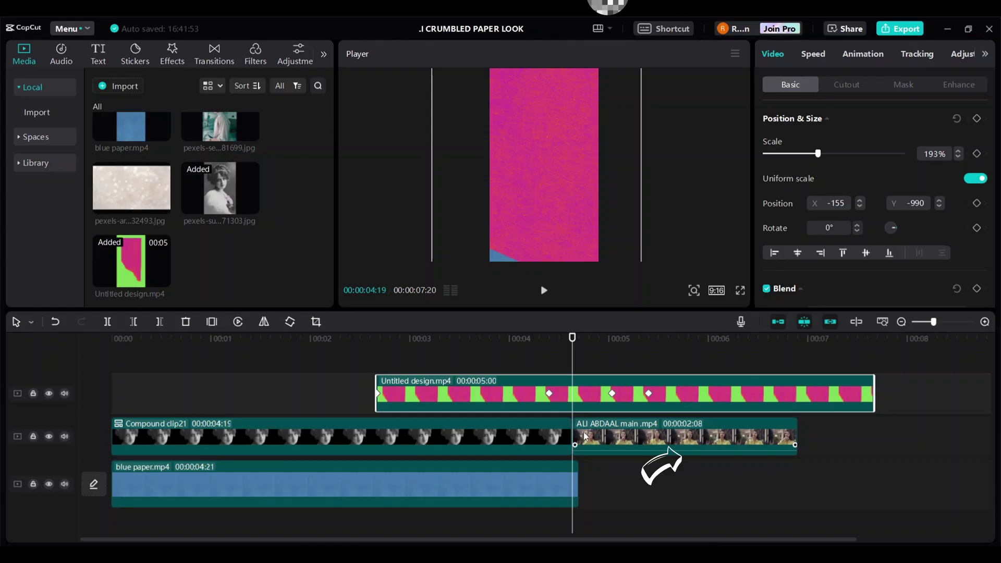
left_click_drag(585, 435, 587, 367)
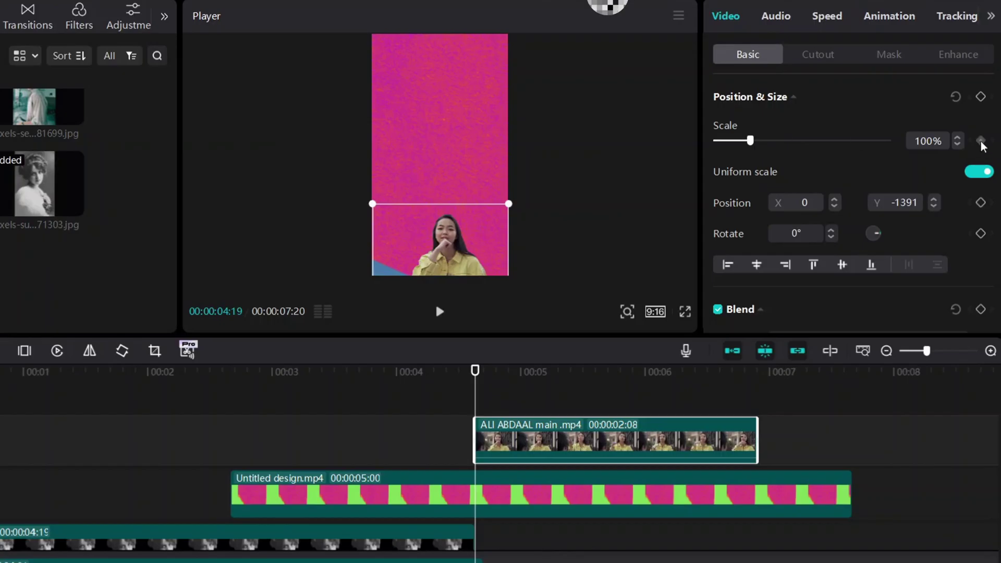
Keyframe the presenter at 299% scale and animate it rising to Y -101 after 5 seconds
left_click(981, 140)
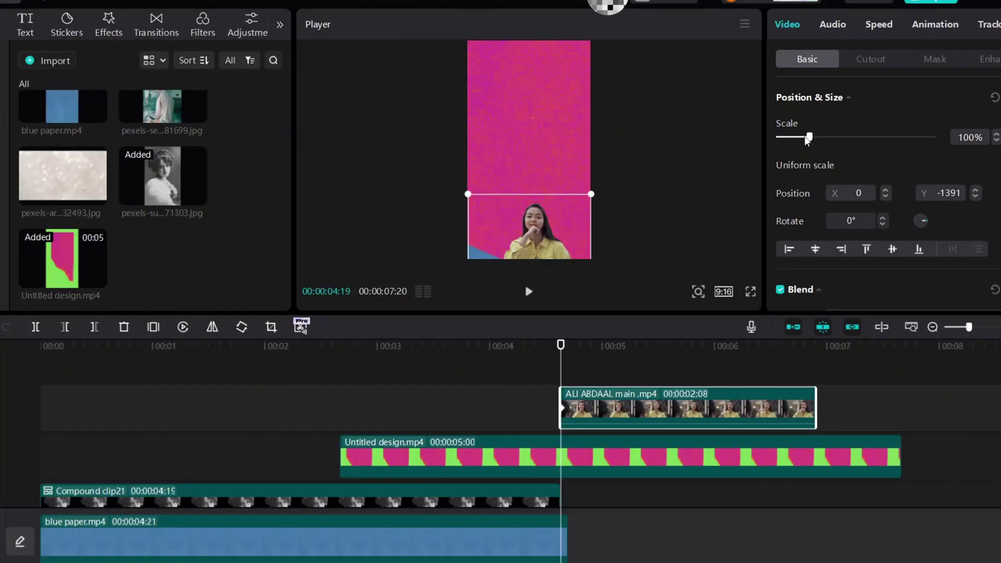
left_click_drag(810, 138, 872, 140)
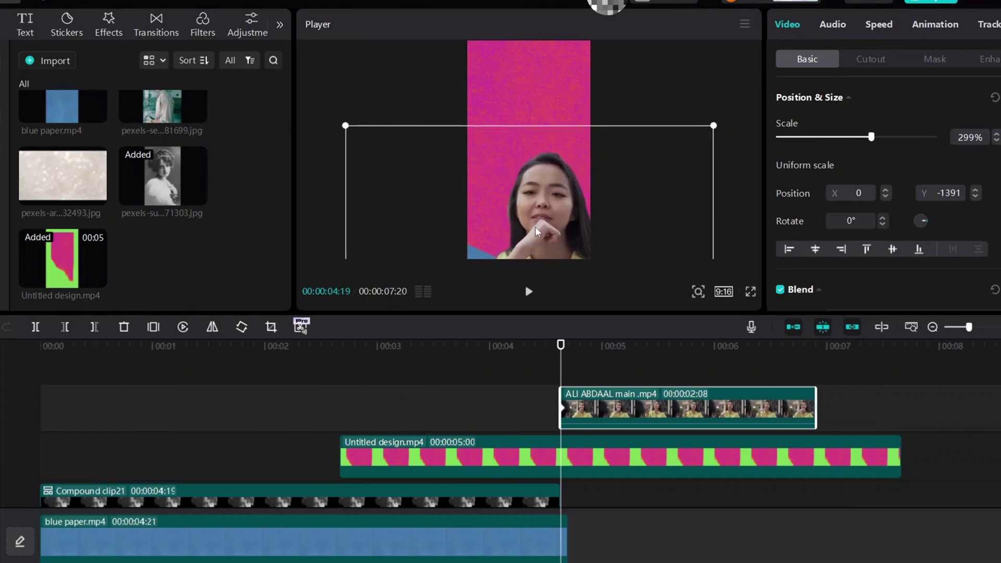
left_click_drag(562, 373, 687, 374)
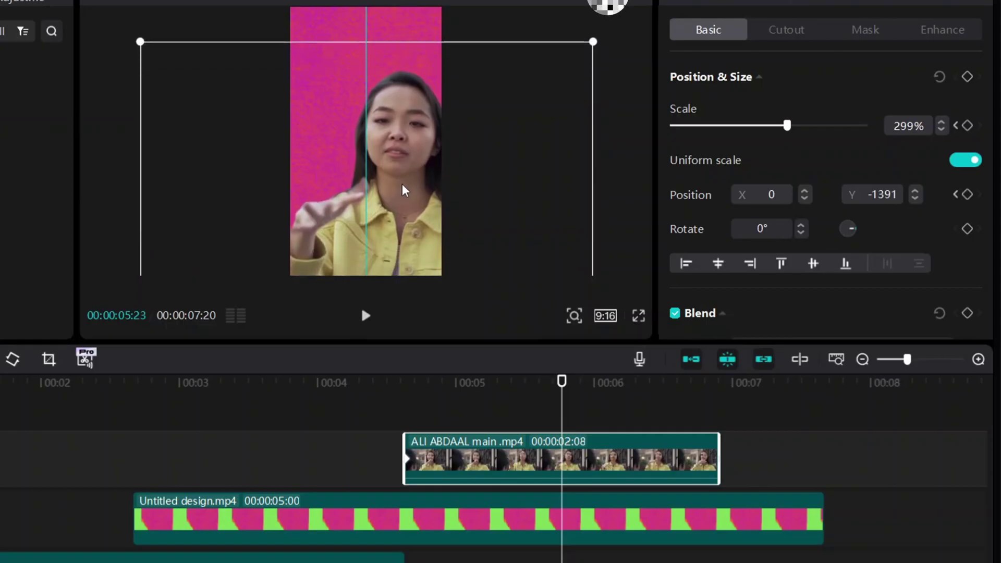
left_click_drag(405, 191, 401, 172)
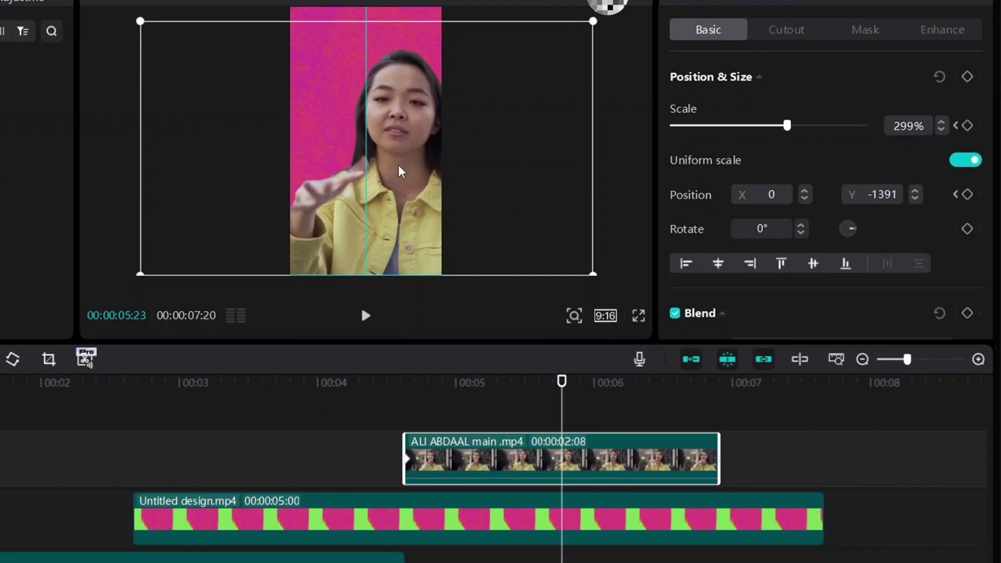
left_click_drag(401, 172, 401, 172)
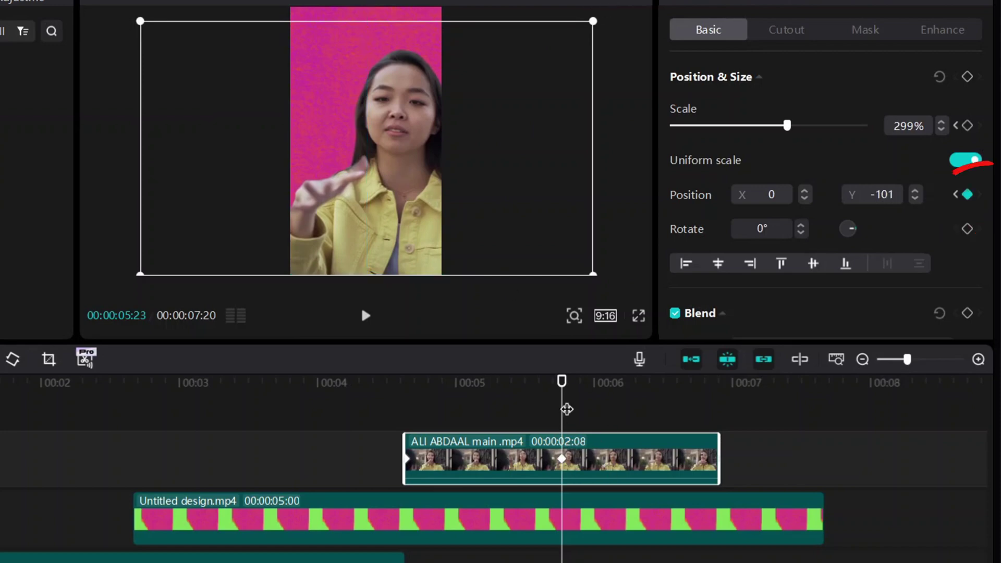
left_click_drag(564, 409, 2, 409)
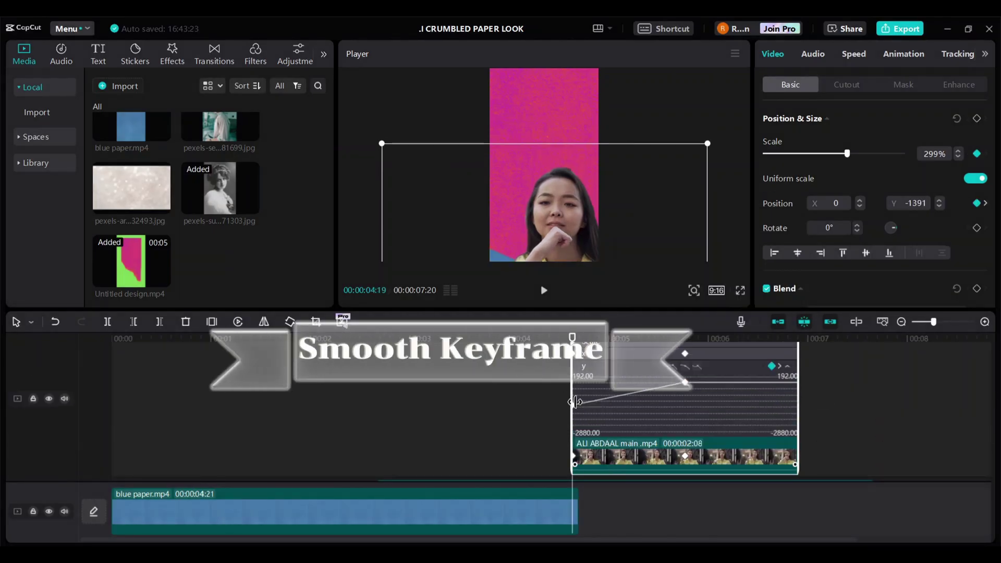
Apply a smooth ease to the presenter's position keyframes and export ALI CRUMBLED PAPER LOOK as 4K mp4
scroll(574, 407, "up", 3)
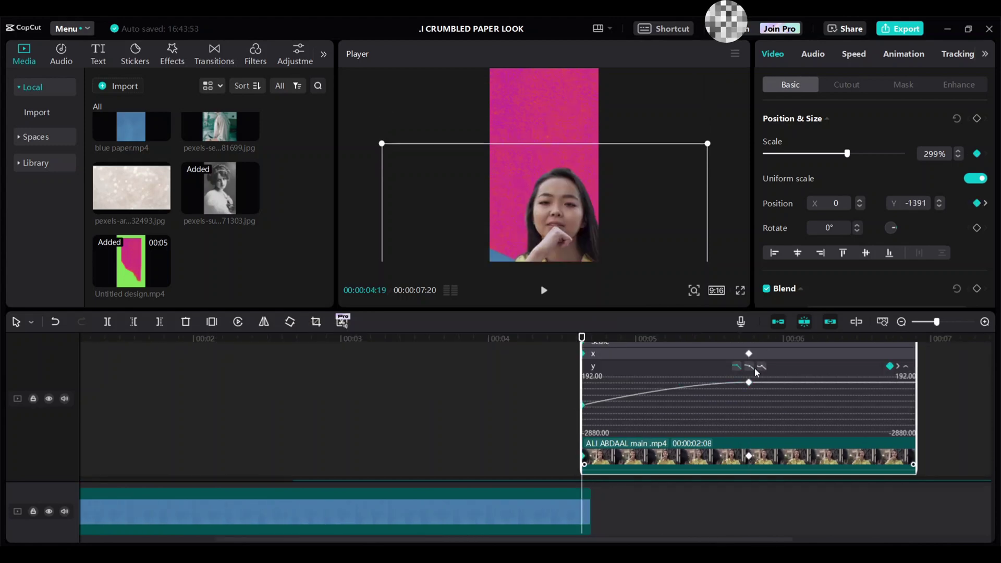
left_click(755, 369)
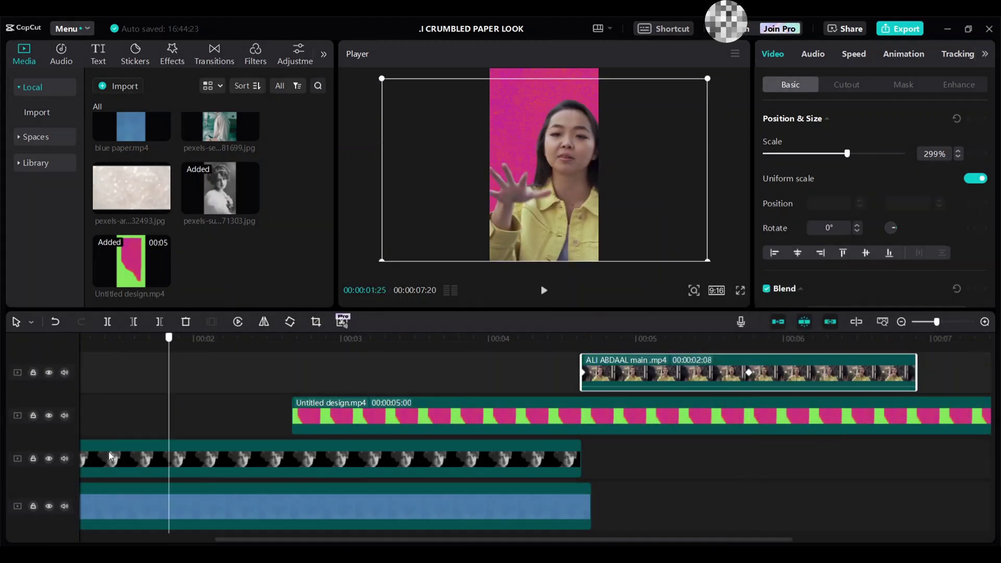
left_click(901, 29)
left_click(643, 481)
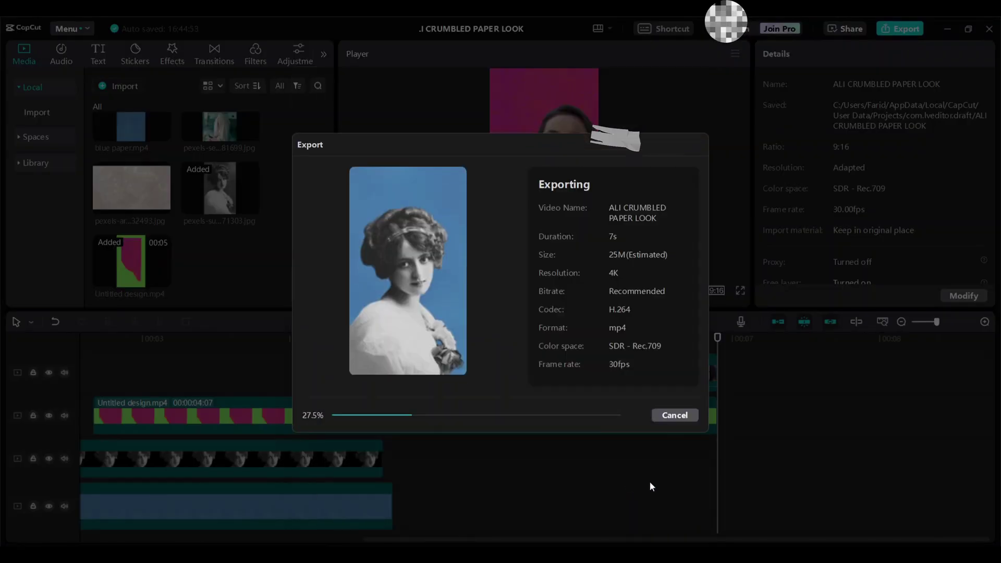